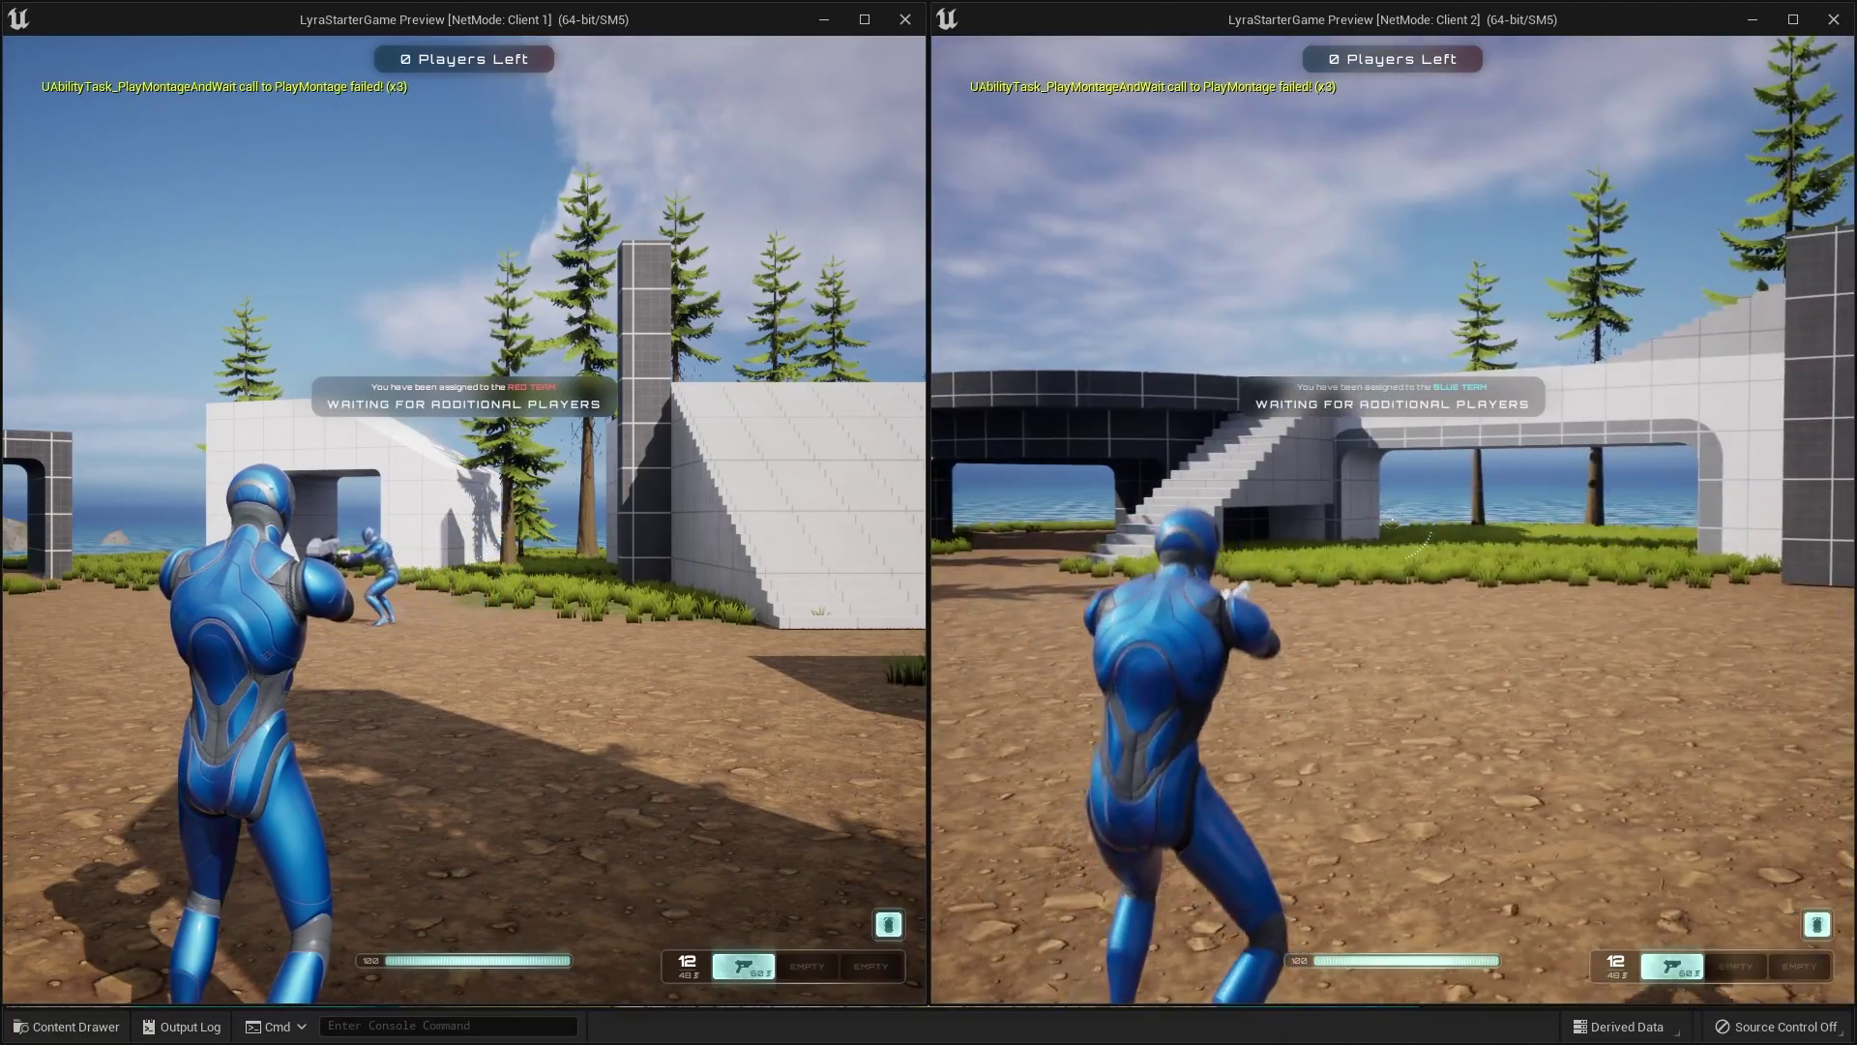
Playtest Client 2 on the waiting island by running around, aiming and firing the pistol at the other player, and reloading
{"action": "key", "text": "w"}
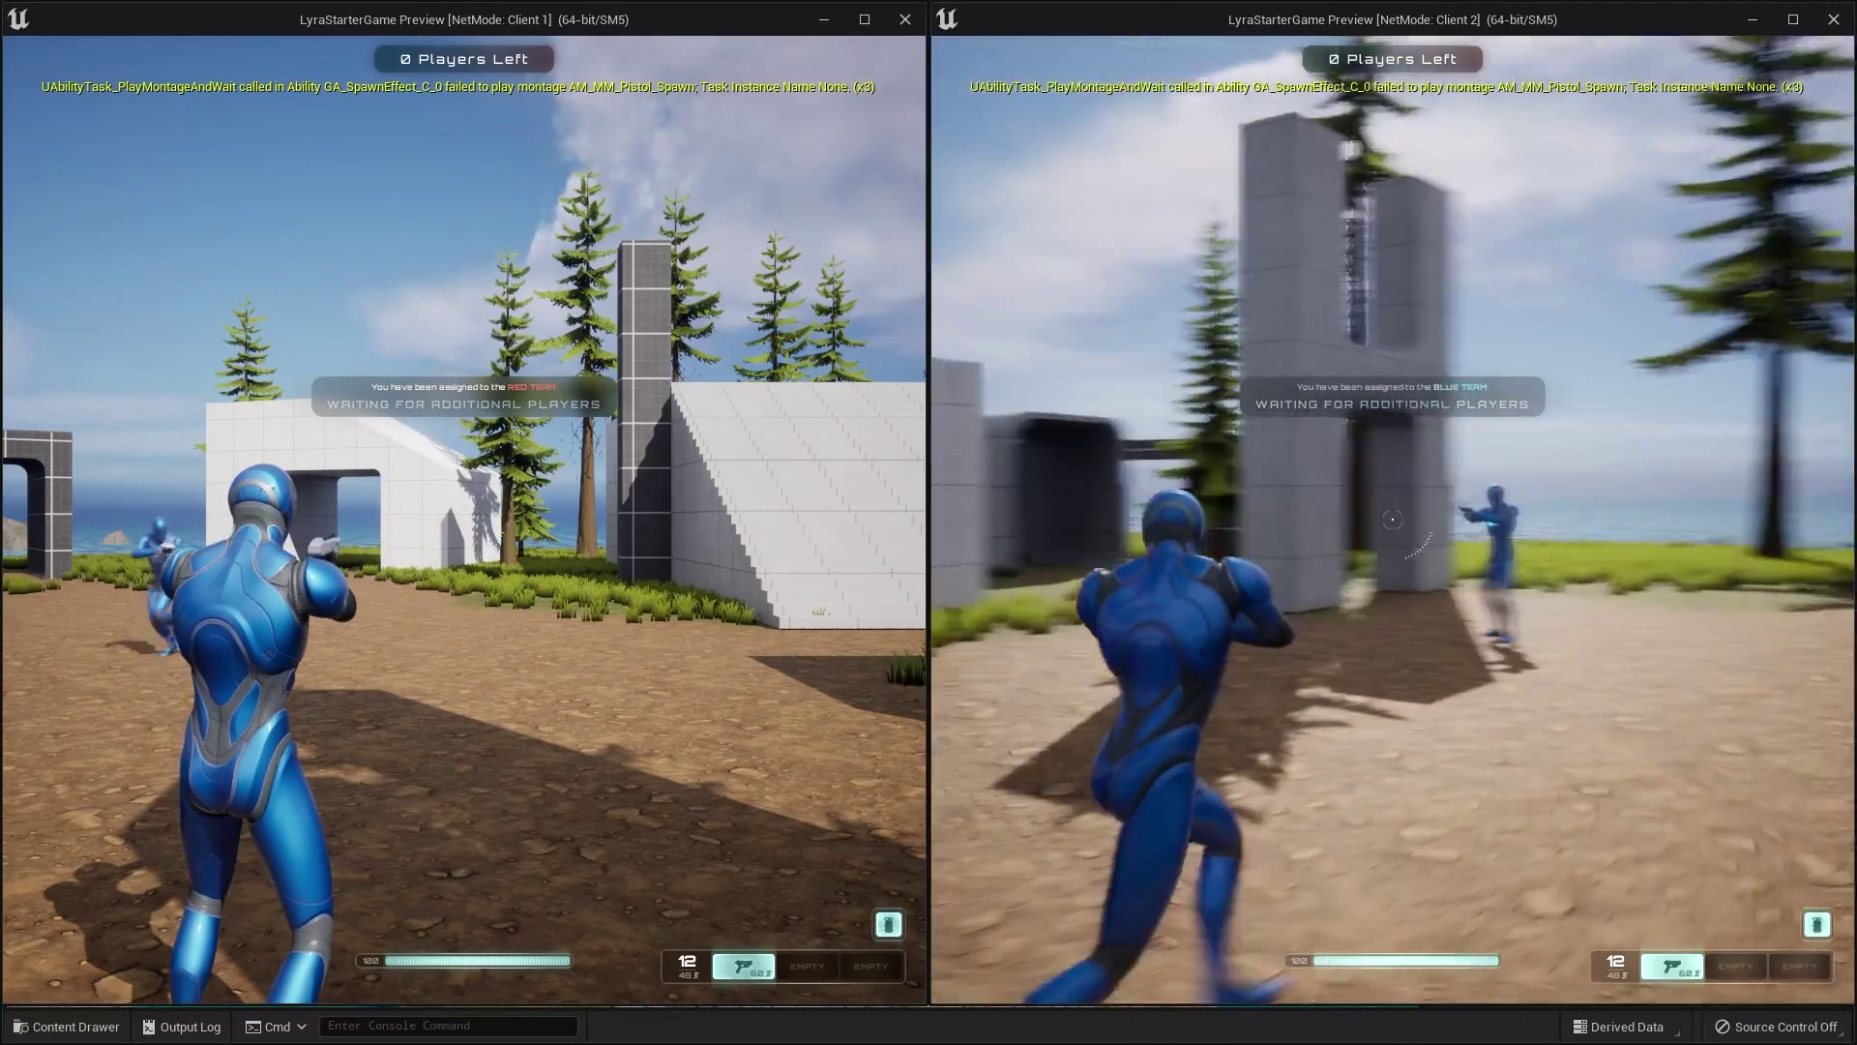
{"action": "key", "text": "w"}
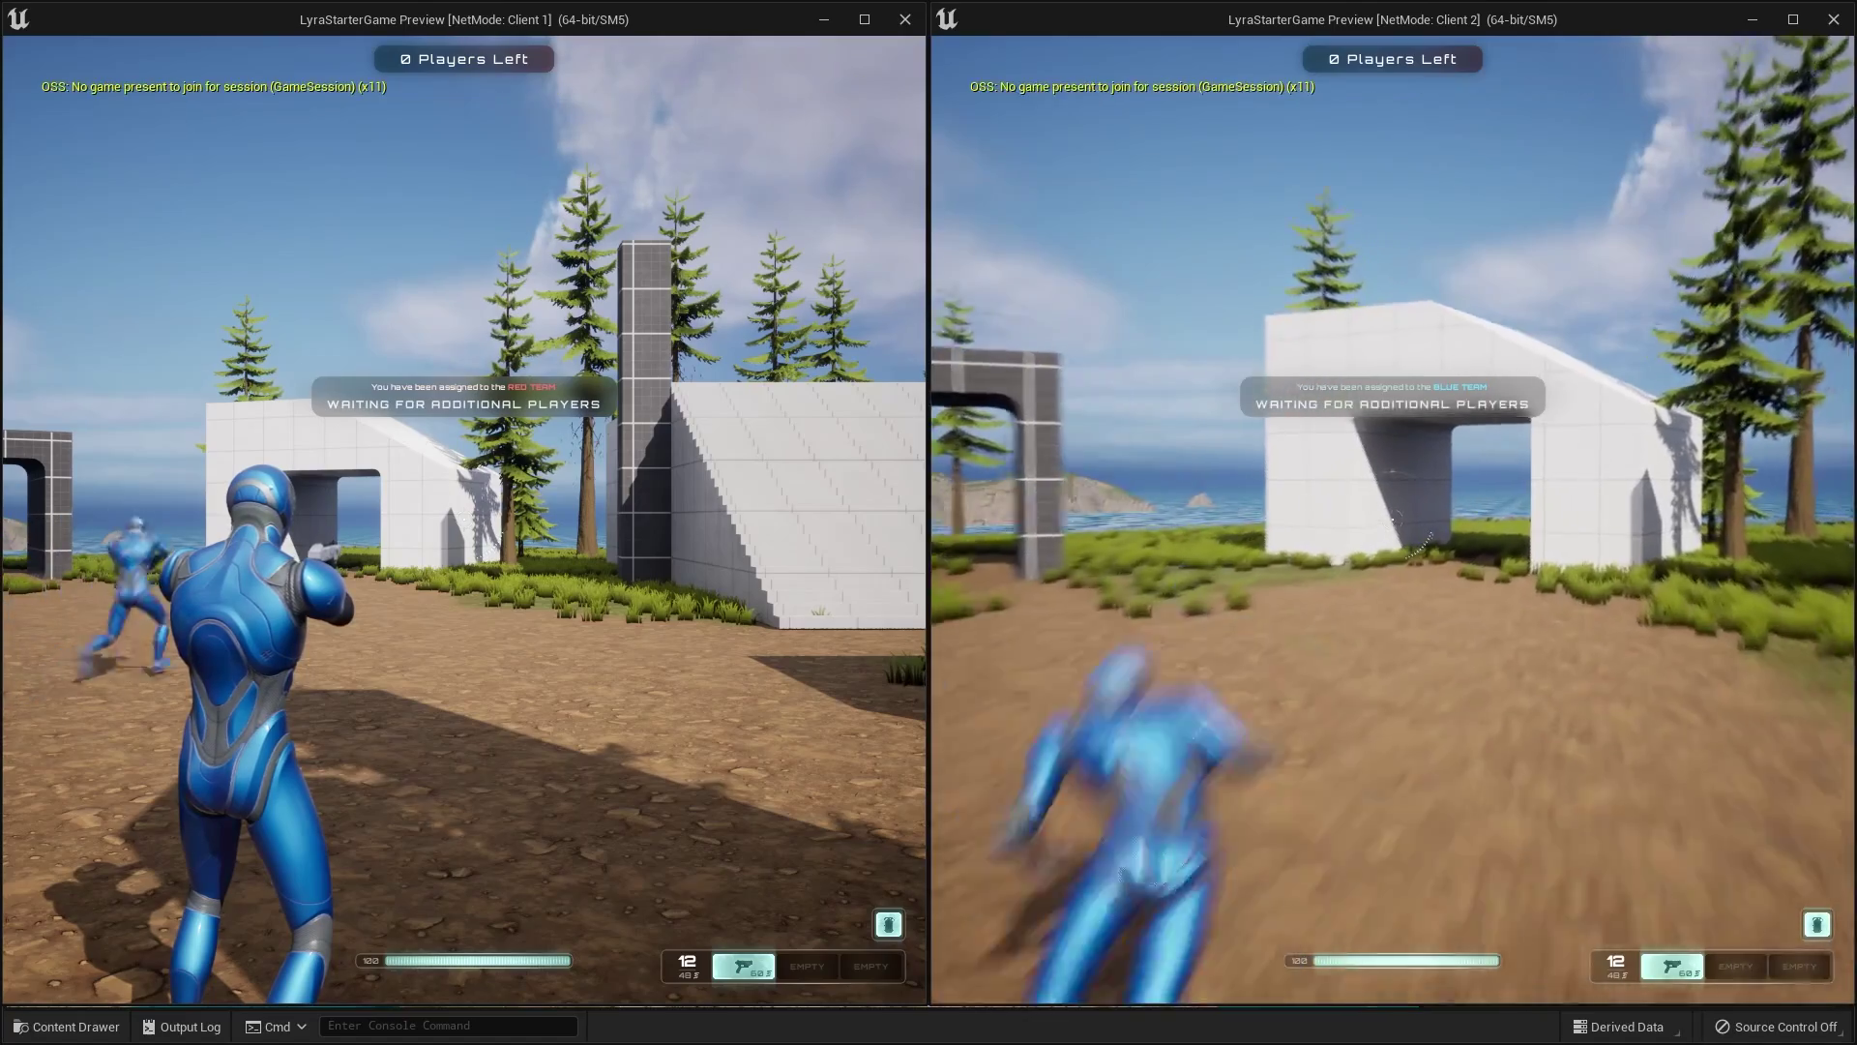
{"action": "key", "text": "w"}
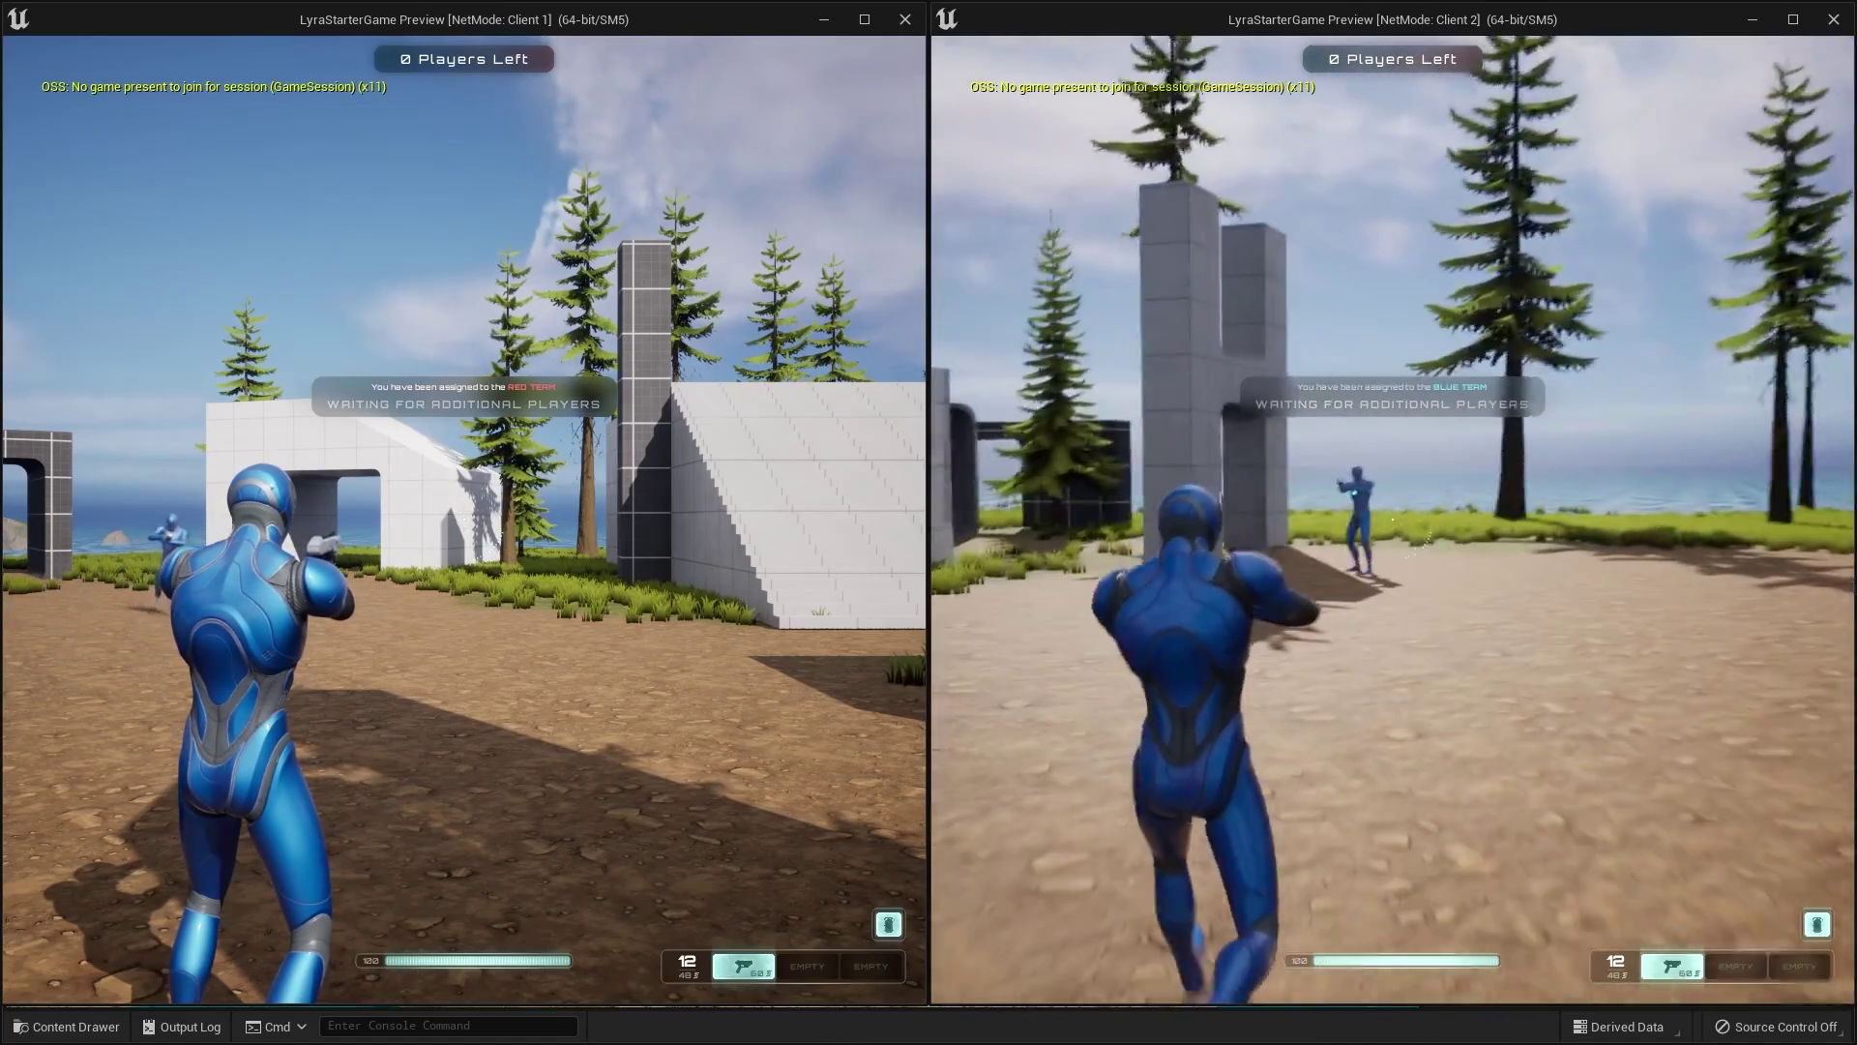
{"action": "right_click", "coordinate": [1393, 520]}
{"action": "left_click", "coordinate": [1392, 520]}
{"action": "left_click", "coordinate": [1393, 520]}
{"action": "left_click", "coordinate": [1393, 520]}
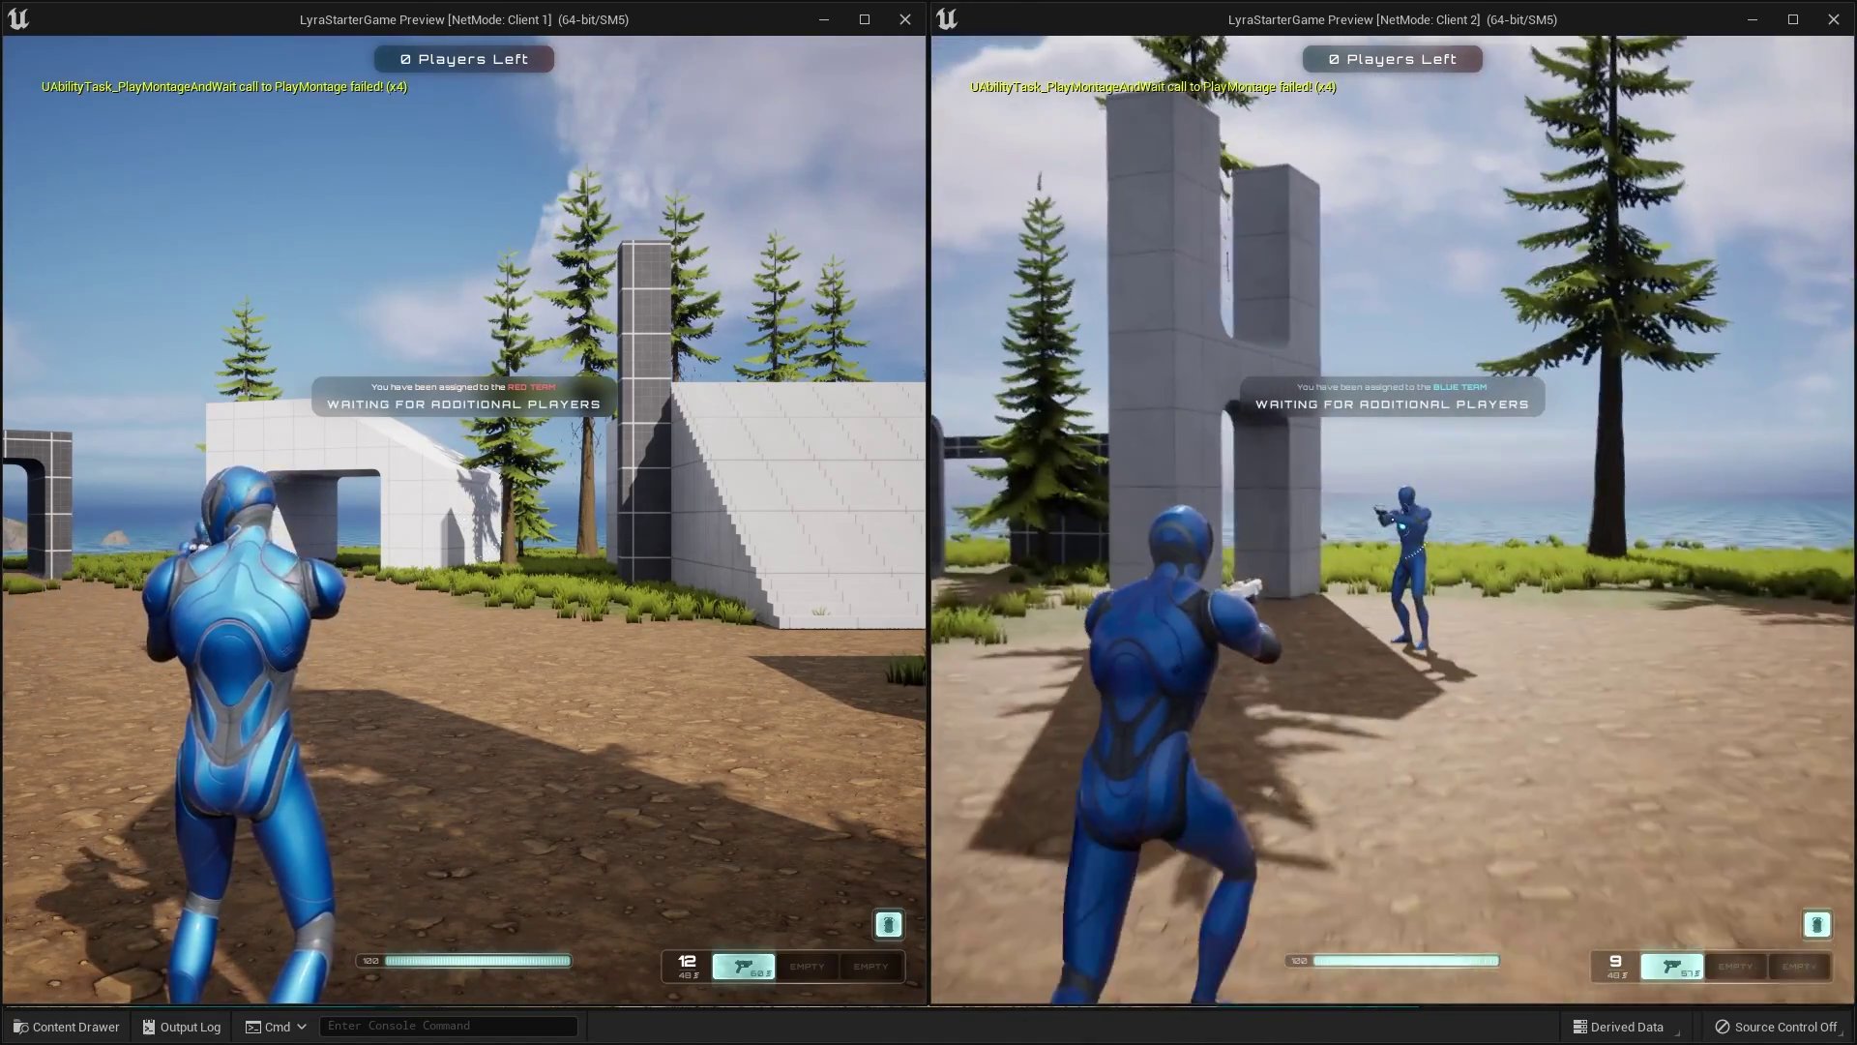
{"action": "left_click", "coordinate": [1393, 522]}
{"action": "key", "text": "r"}
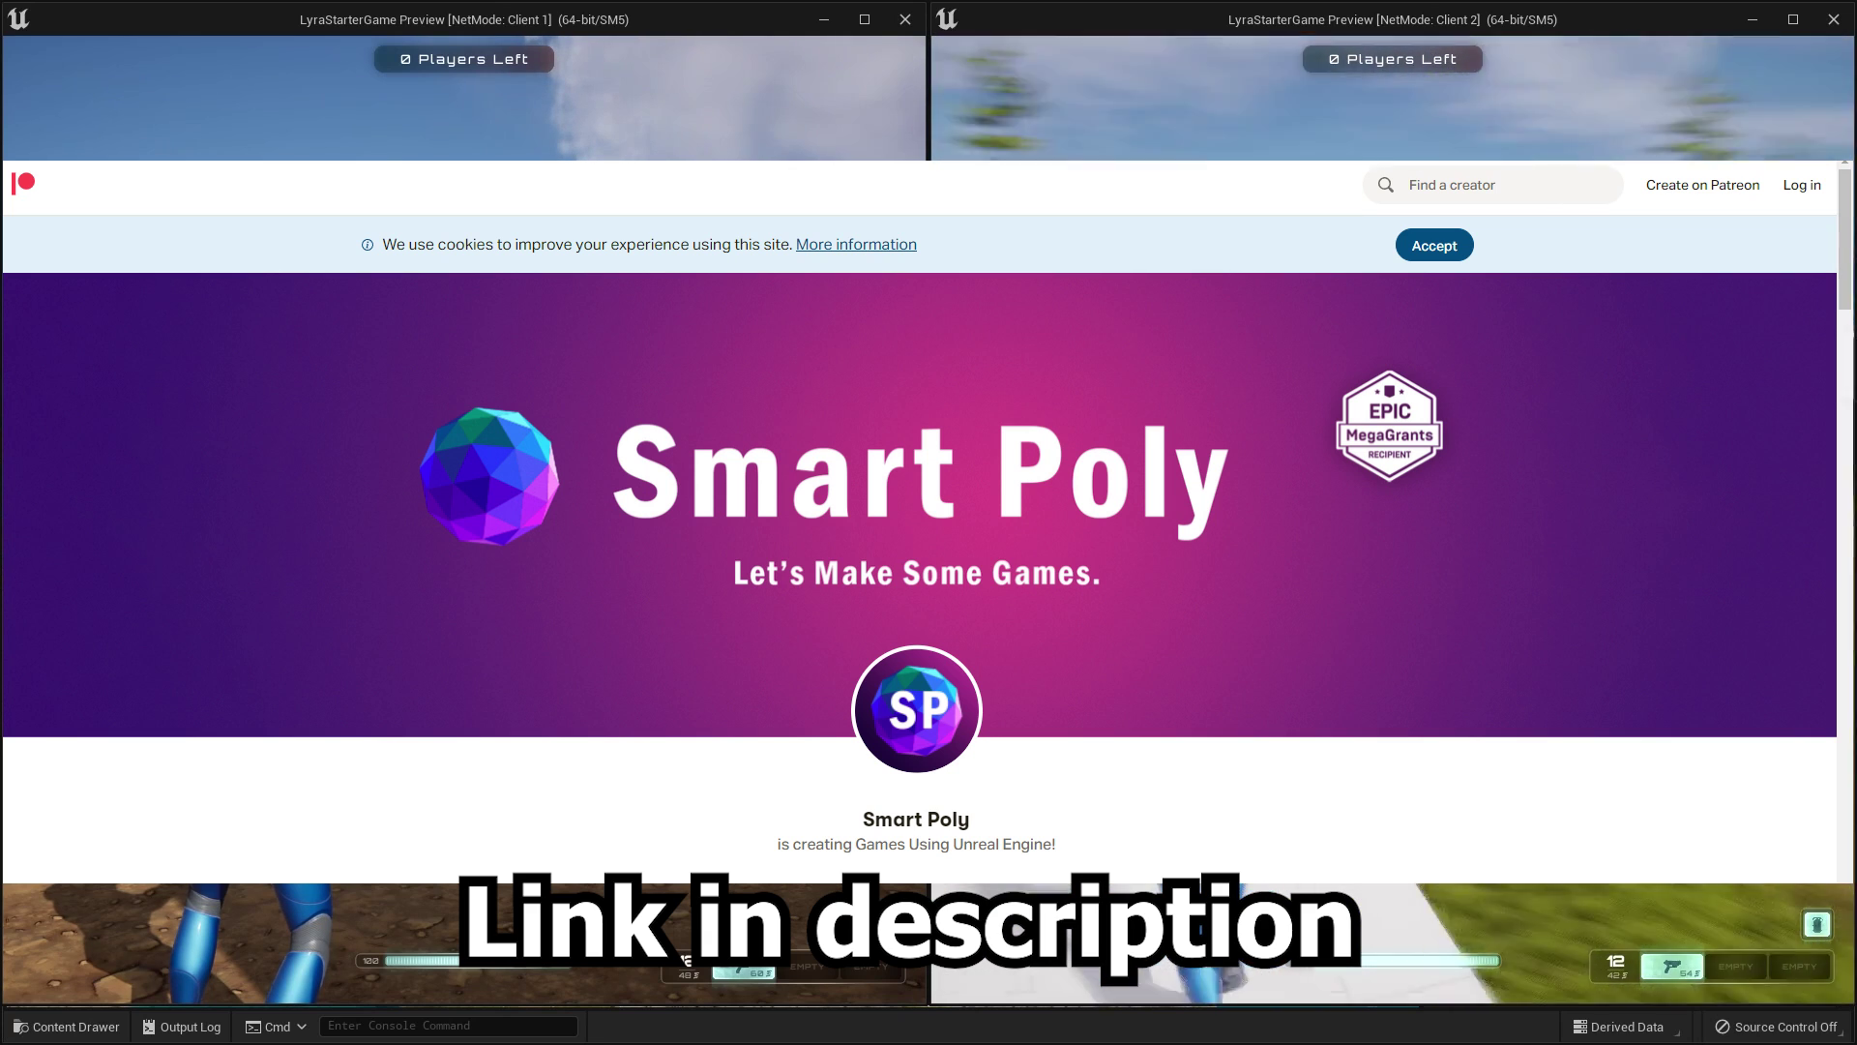
{"action": "left_click", "coordinate": [1392, 522]}
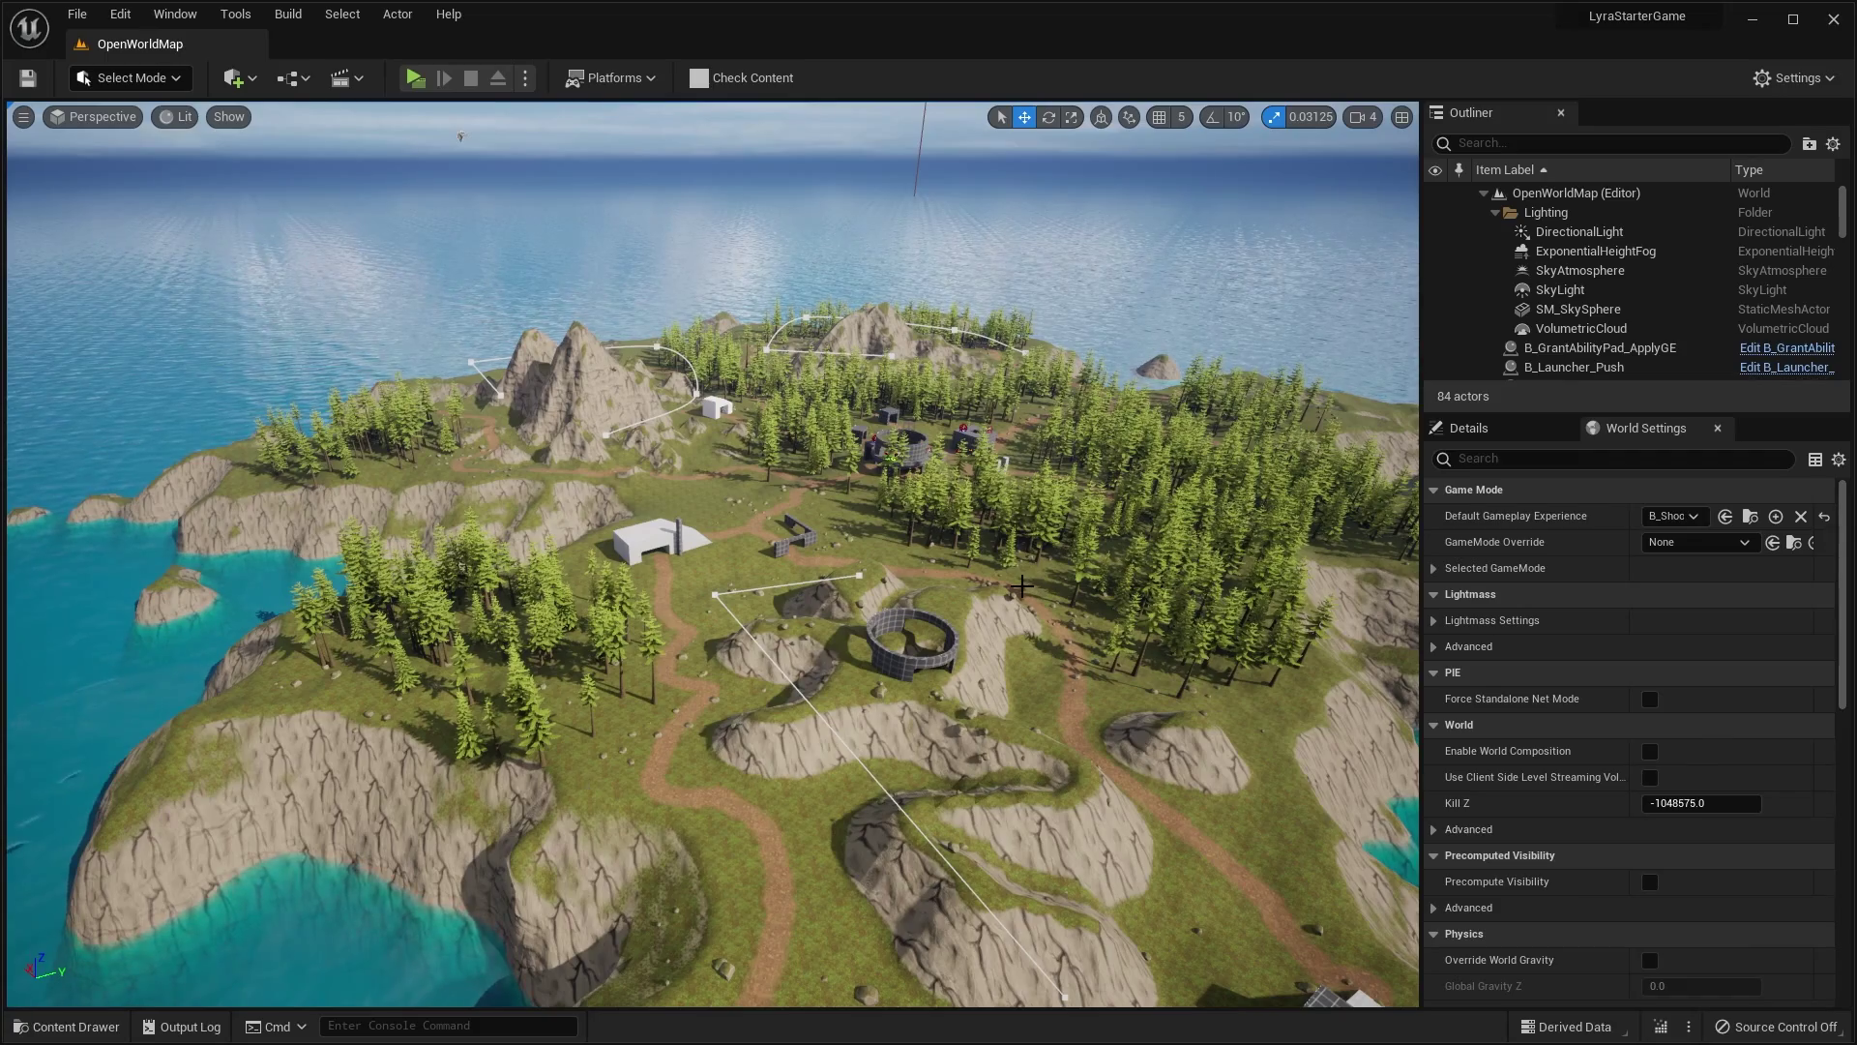
Inspect the main island of OpenWorldMap from above, including its forest, rocks and structures
{"action": "key", "text": "s"}
{"action": "key", "text": "a"}
{"action": "right_click_drag", "start_coordinate": [1021, 586], "coordinate": [1199, 554]}
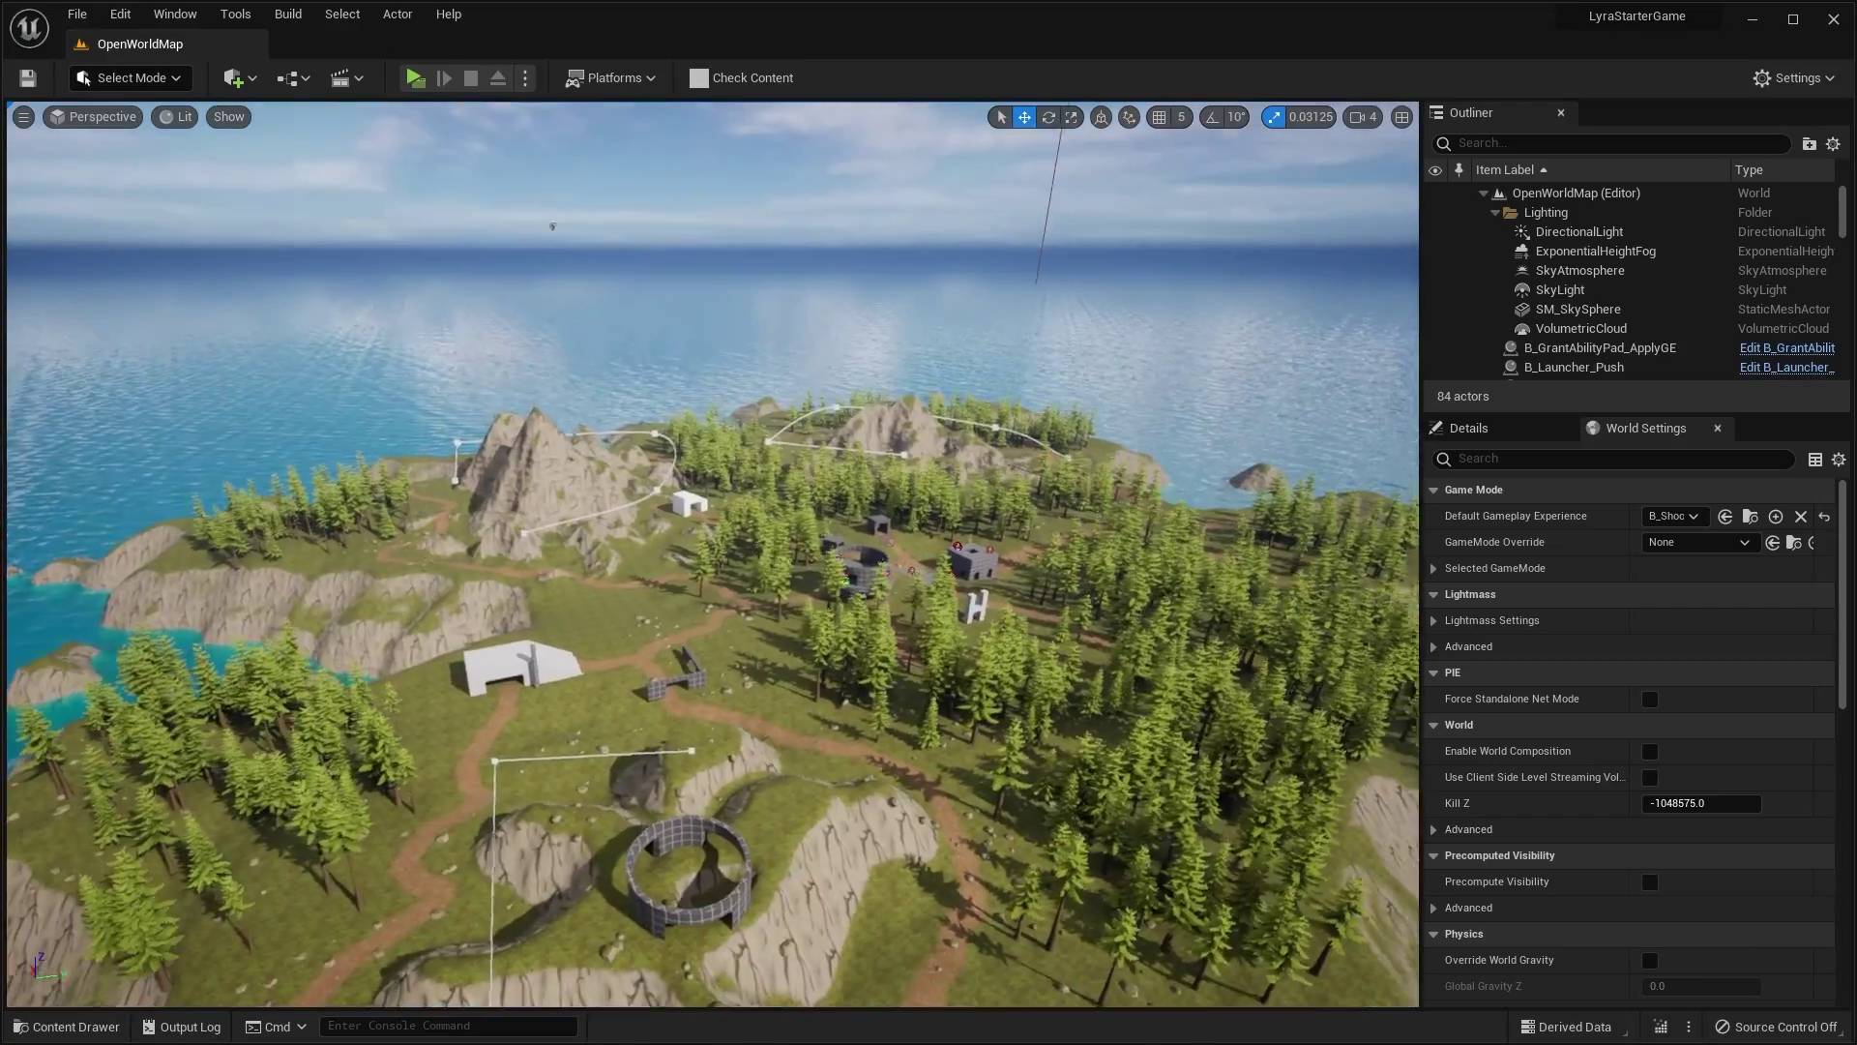
{"action": "mouse_move", "coordinate": [958, 744]}
{"action": "right_mouse_down"}
{"action": "mouse_move", "coordinate": [691, 742]}
{"action": "mouse_move", "coordinate": [706, 788]}
{"action": "mouse_move", "coordinate": [927, 759]}
{"action": "right_mouse_up"}
{"action": "right_click_drag", "start_coordinate": [1035, 488], "coordinate": [1132, 426]}
{"action": "right_click_drag", "start_coordinate": [985, 575], "coordinate": [772, 517]}
{"action": "right_click_drag", "start_coordinate": [853, 639], "coordinate": [853, 638]}
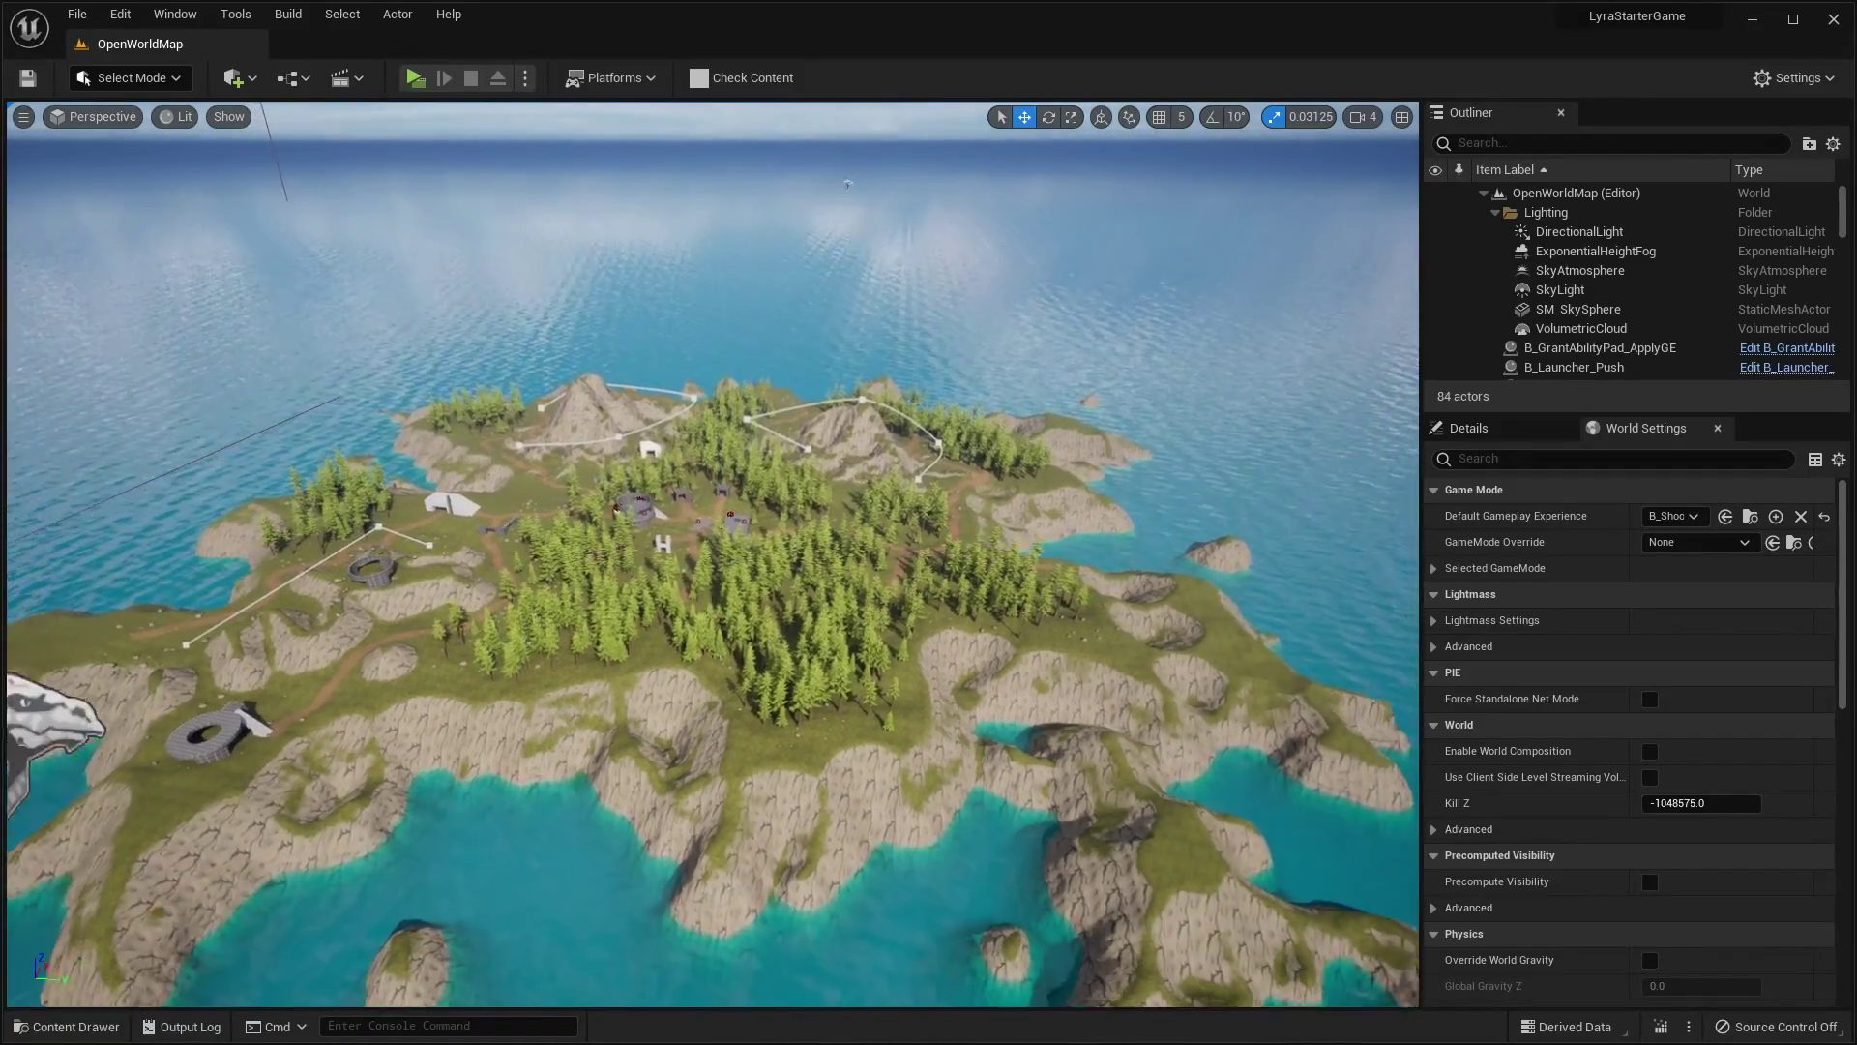
{"action": "right_click_drag", "start_coordinate": [853, 639], "coordinate": [1014, 682]}
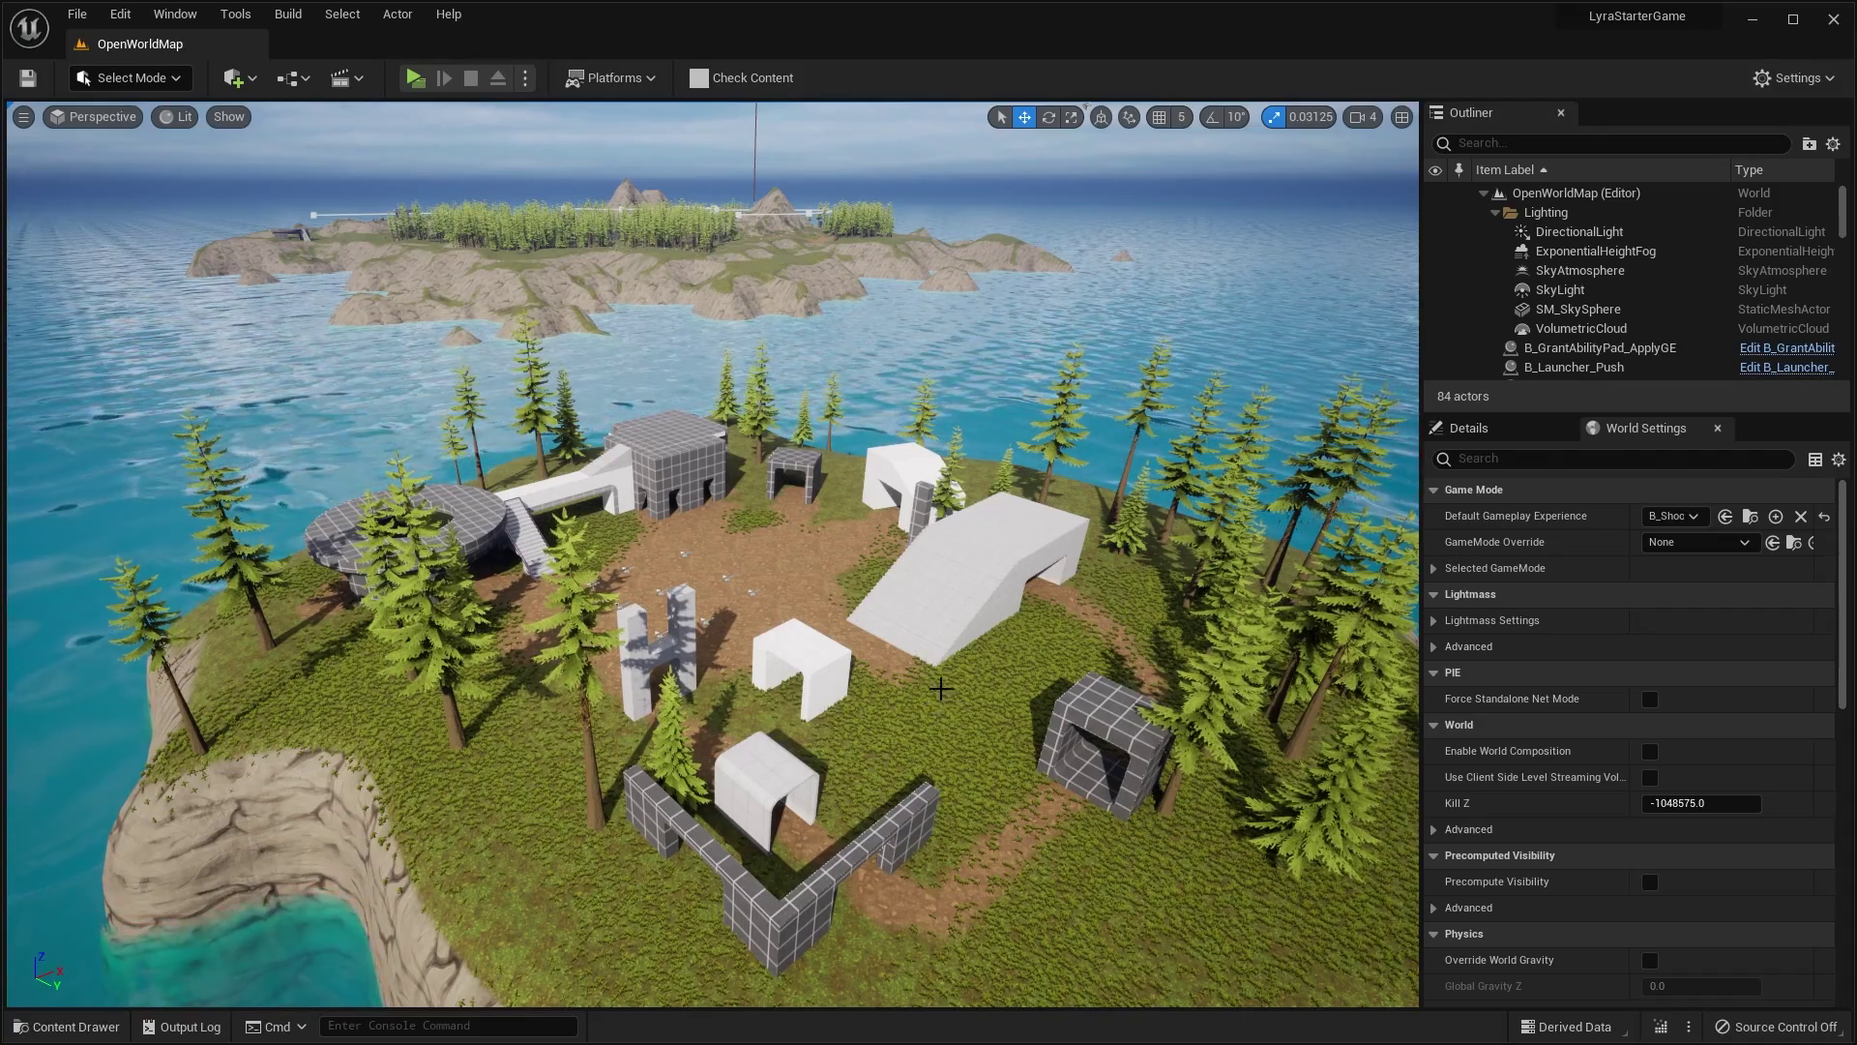
Examine the small separate island's structures and player start positions from several angles and its distance from the main island
{"action": "key", "text": "w"}
{"action": "right_click_drag", "start_coordinate": [941, 688], "coordinate": [937, 677]}
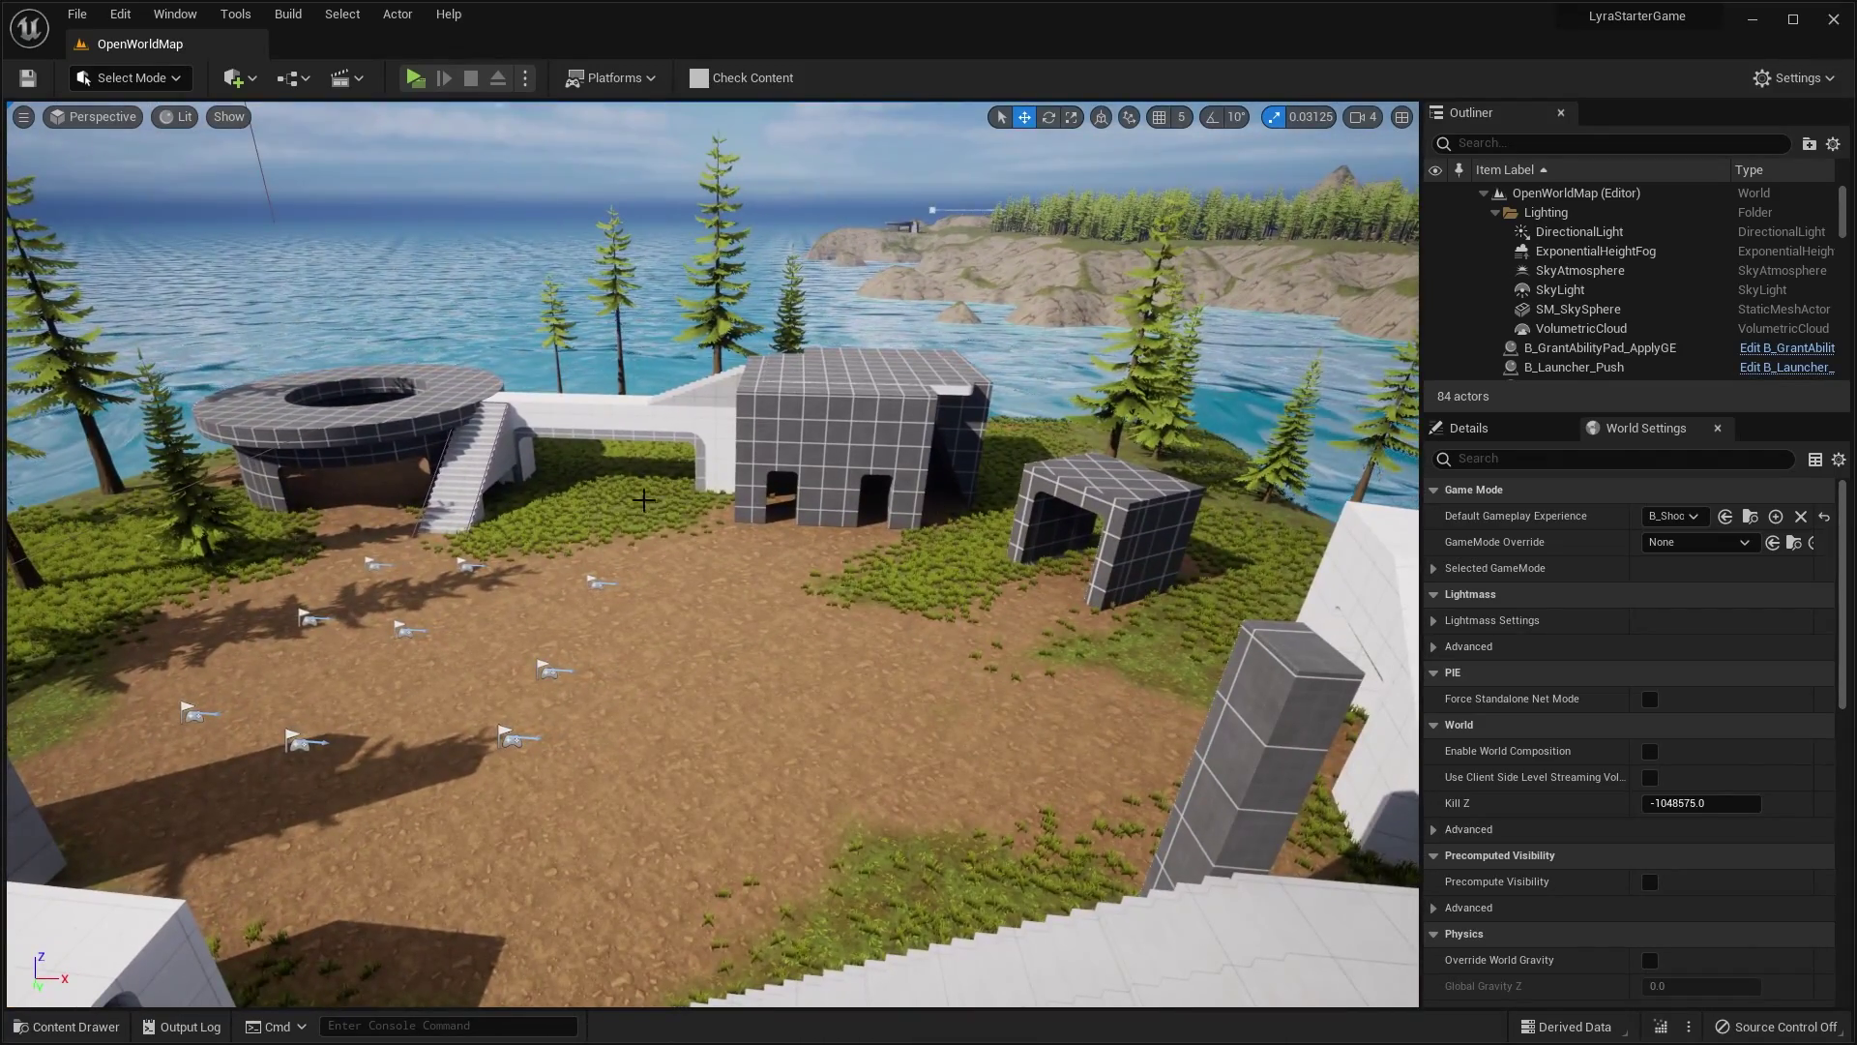
{"action": "right_click_drag", "start_coordinate": [643, 500], "coordinate": [764, 526]}
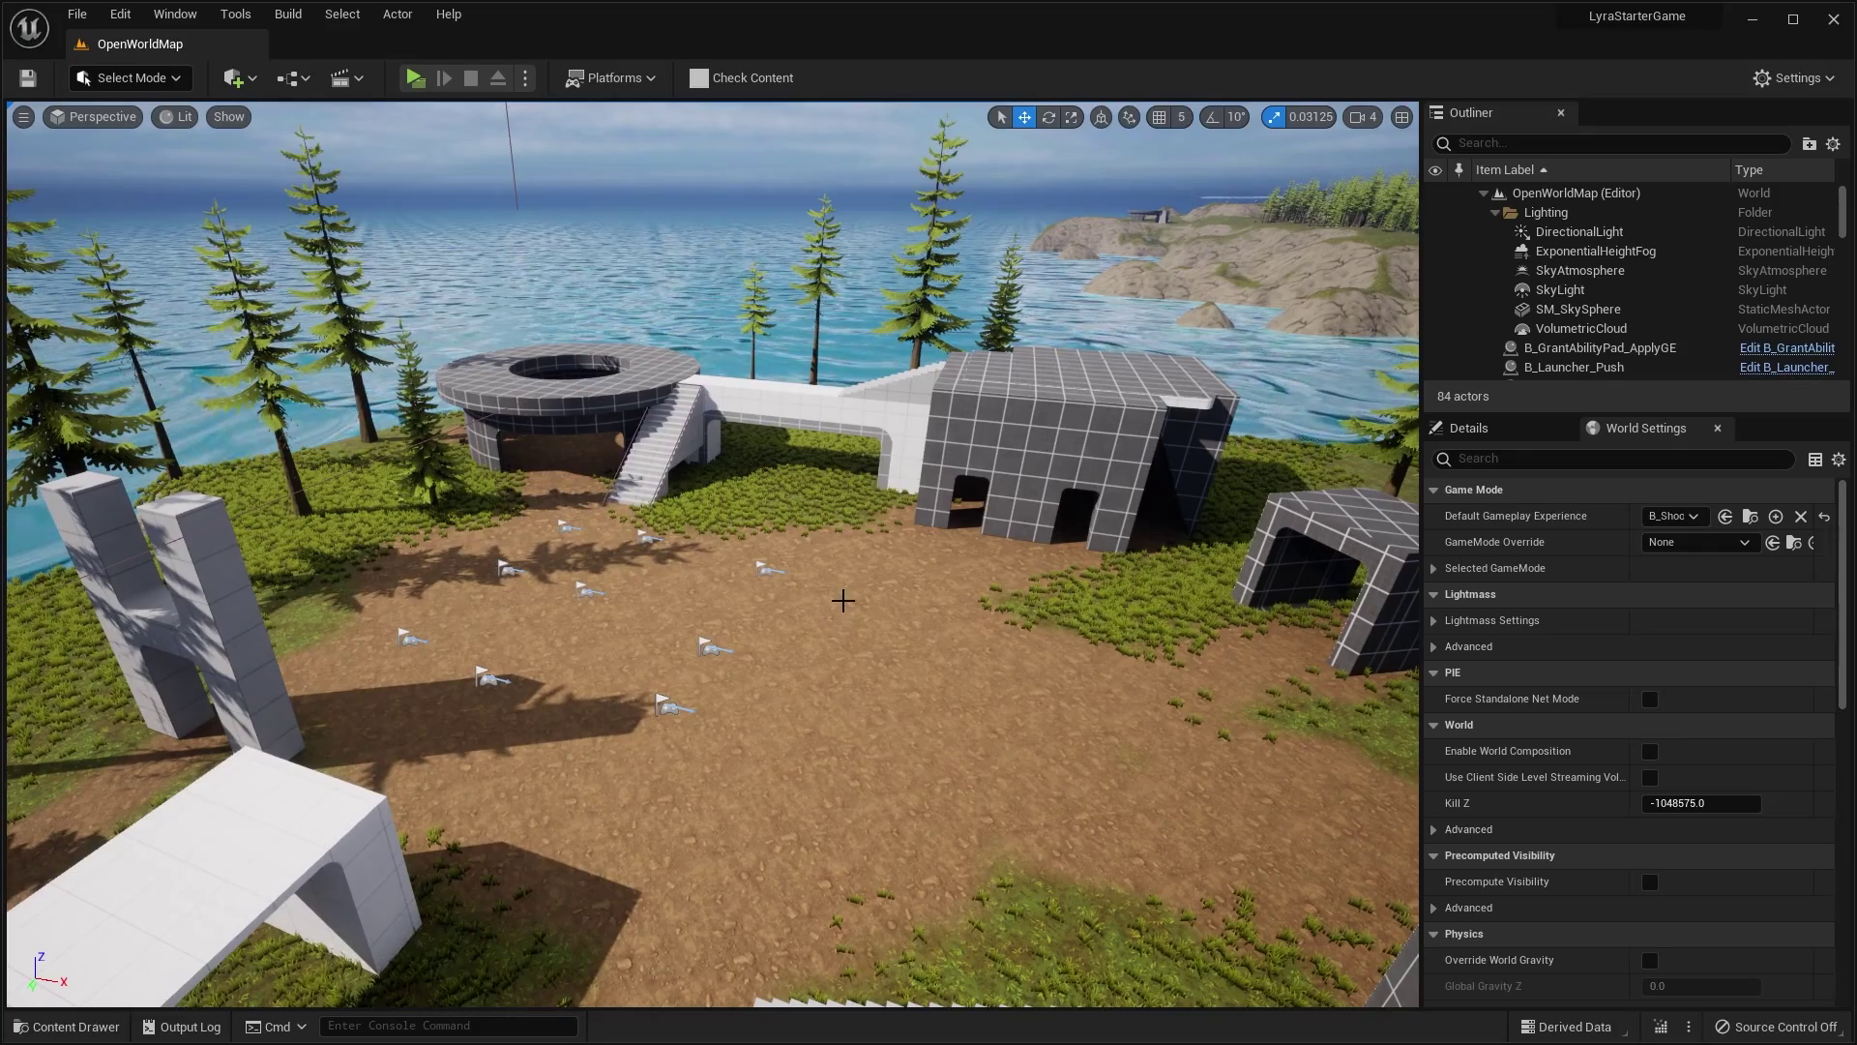
{"action": "key", "text": "w"}
{"action": "right_click_drag", "start_coordinate": [886, 623], "coordinate": [859, 764]}
{"action": "key", "text": "s"}
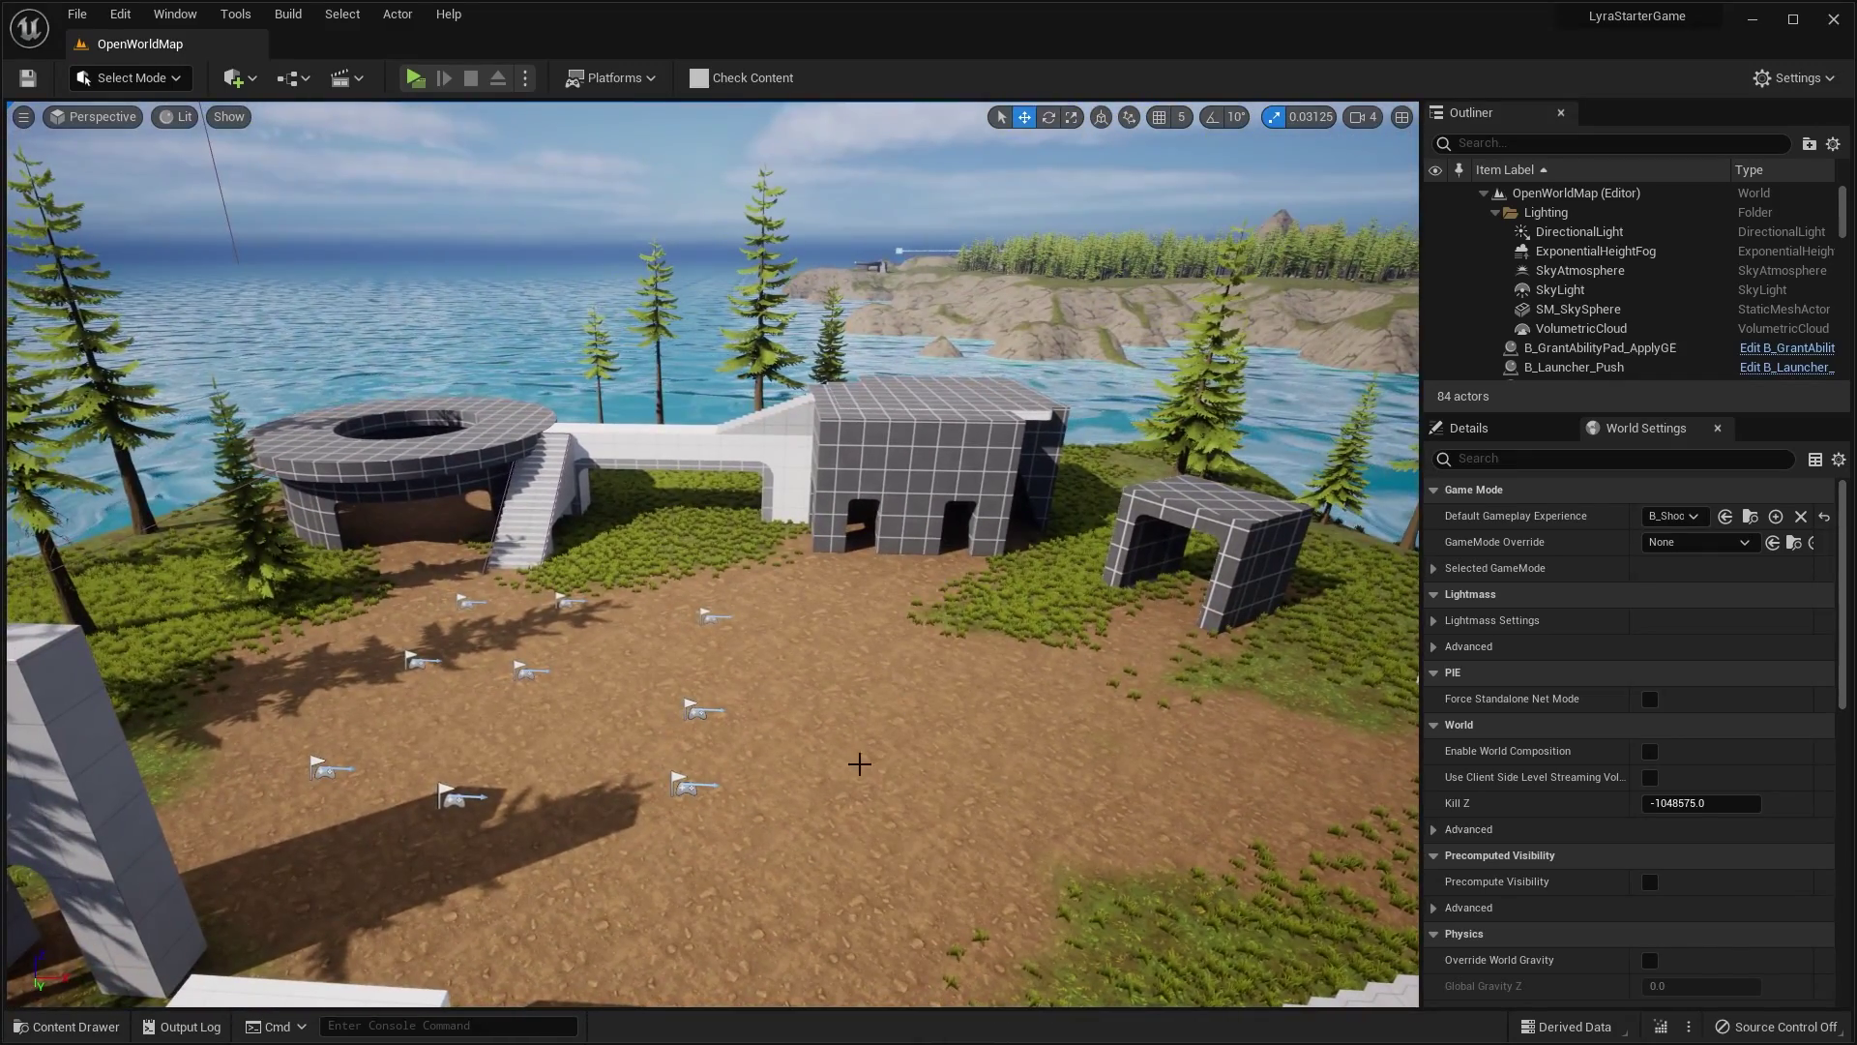
{"action": "right_click_drag", "start_coordinate": [891, 663], "coordinate": [755, 682]}
{"action": "right_click_drag", "start_coordinate": [875, 583], "coordinate": [876, 583]}
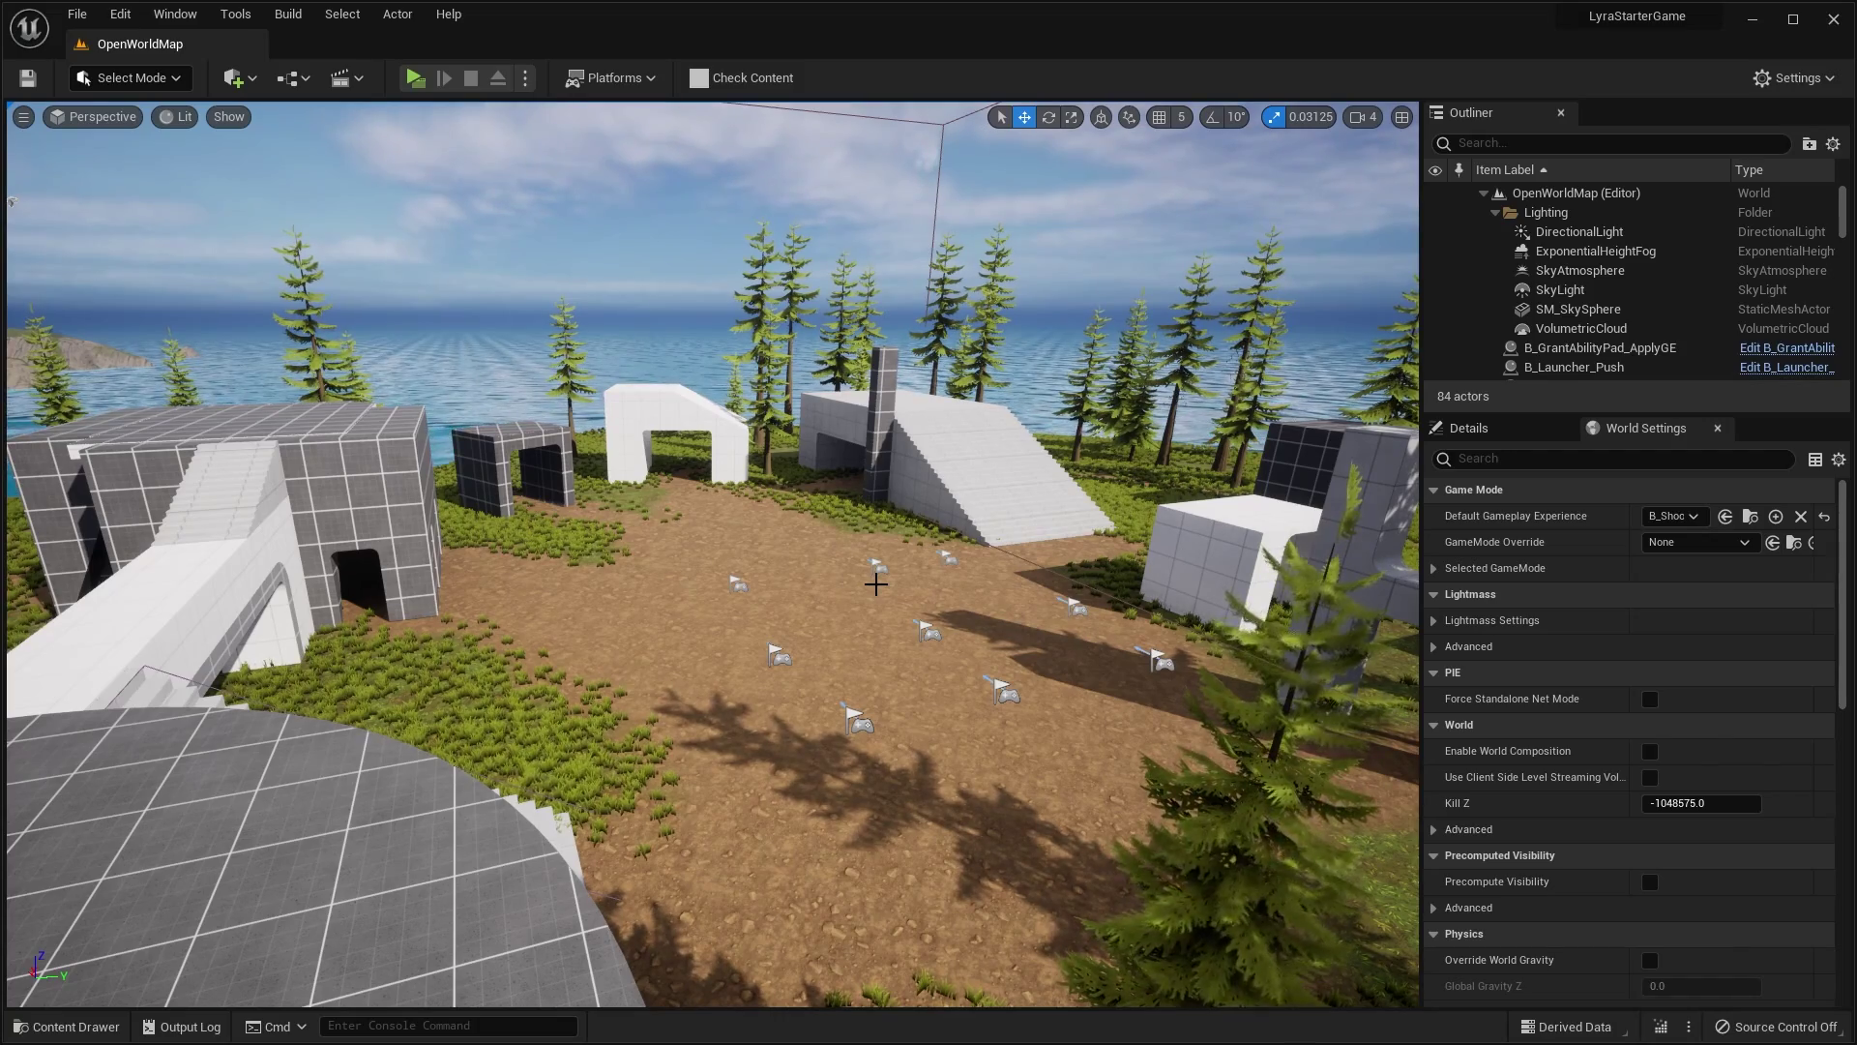
{"action": "key", "text": "s"}
{"action": "right_click_drag", "start_coordinate": [876, 583], "coordinate": [876, 643]}
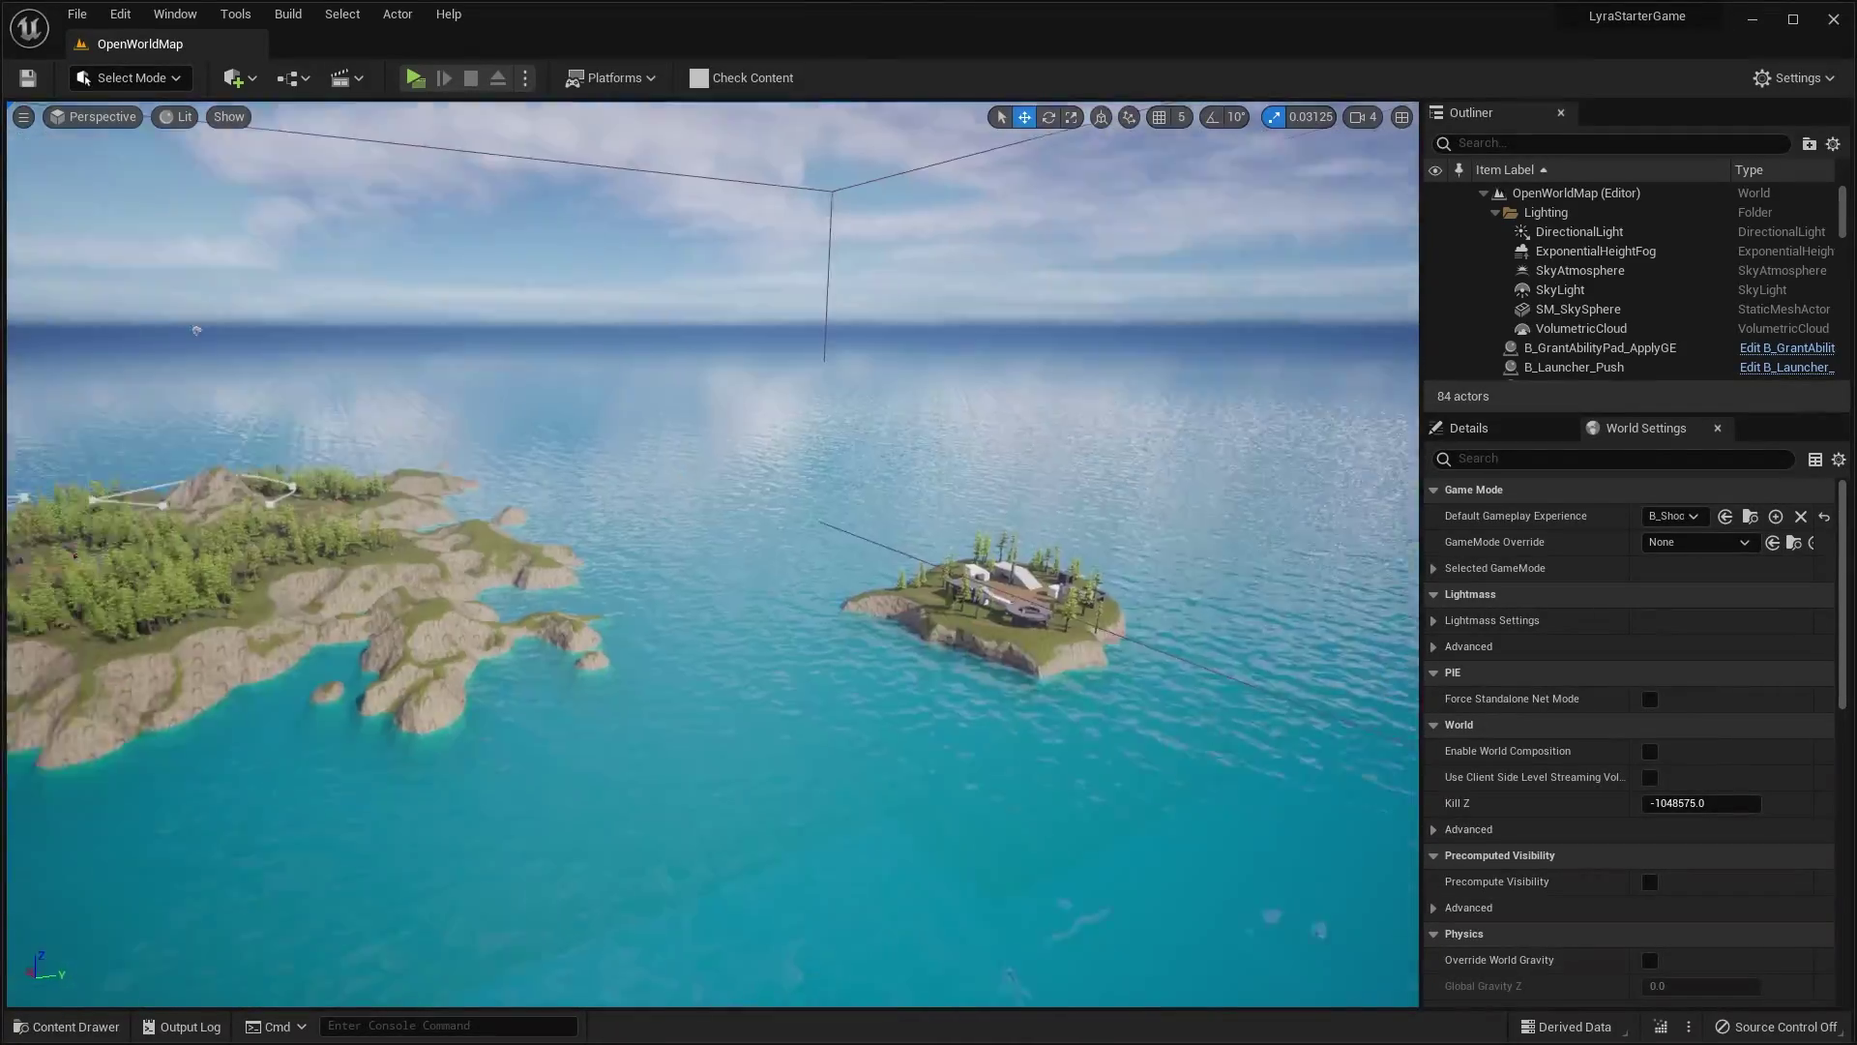
{"action": "right_click_drag", "start_coordinate": [875, 629], "coordinate": [851, 628]}
{"action": "key", "text": "a"}
Start the multiplayer preview, run Client 2's character toward the other player and fire three aimed pistol shots
{"action": "left_click", "coordinate": [414, 77]}
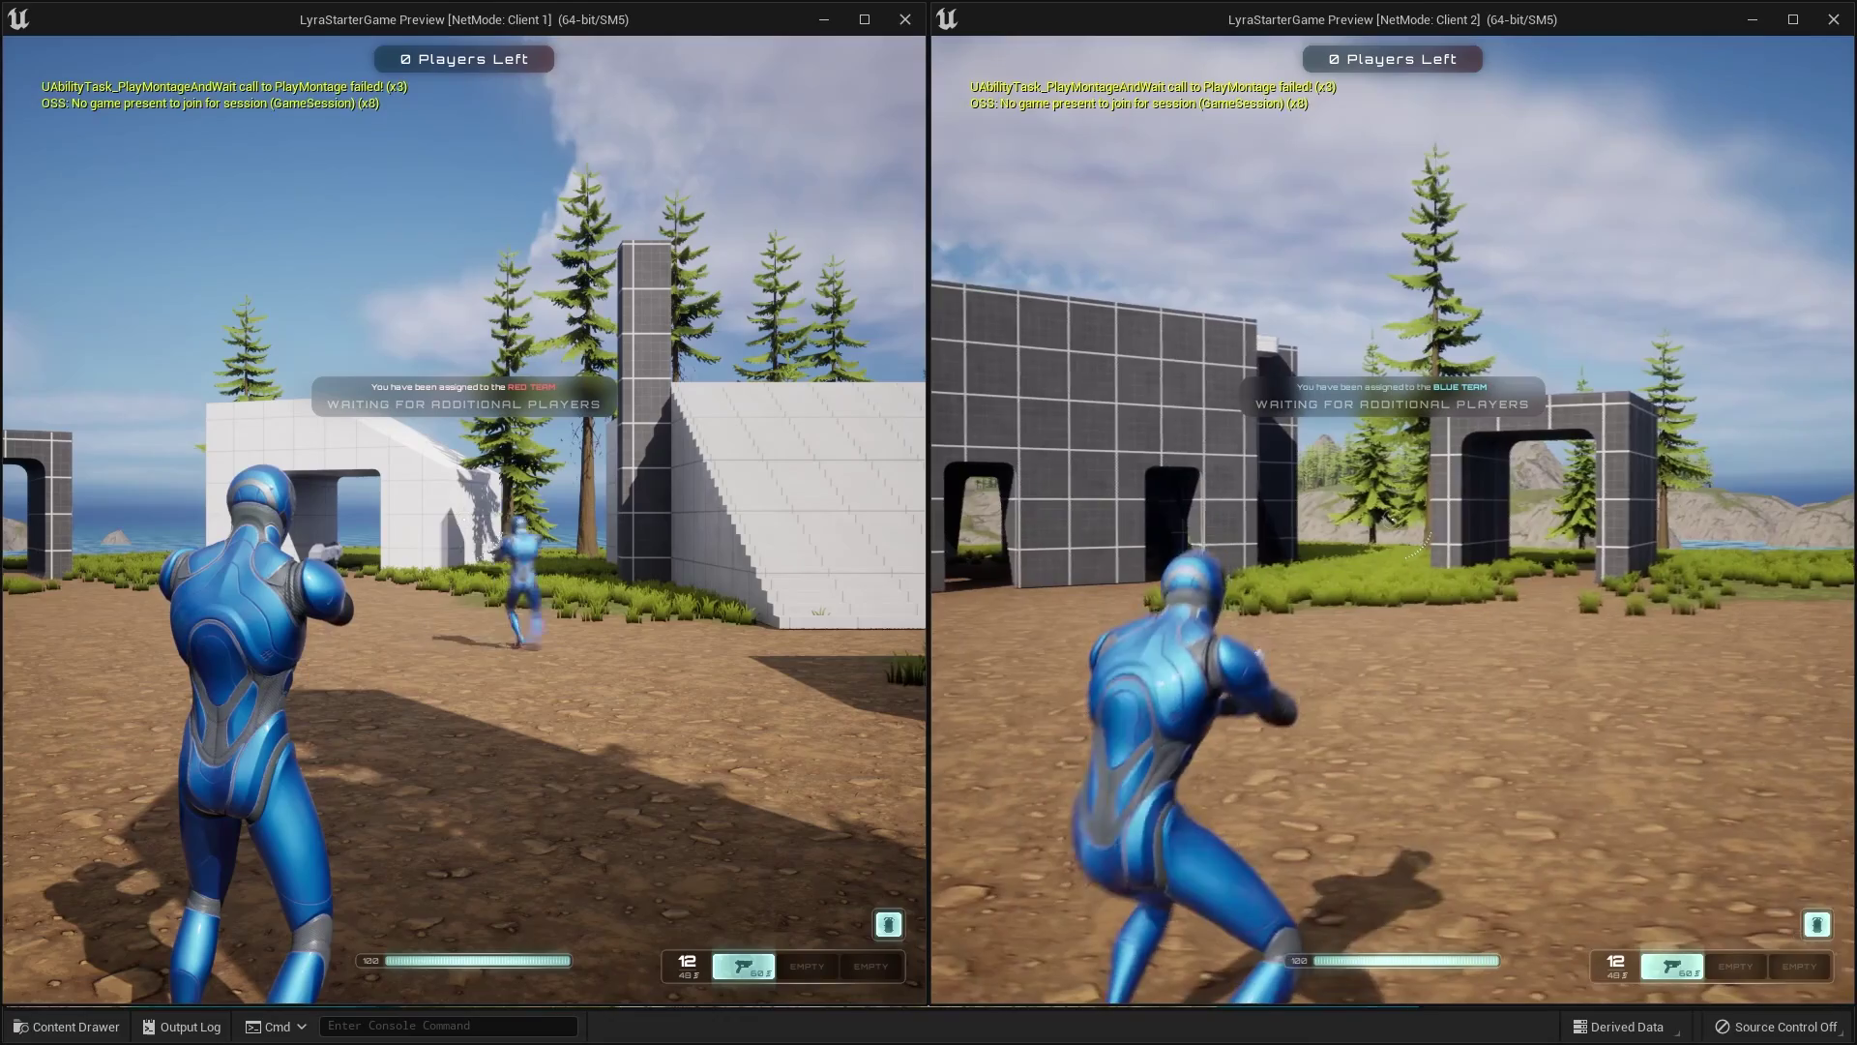
{"action": "key", "text": "w"}
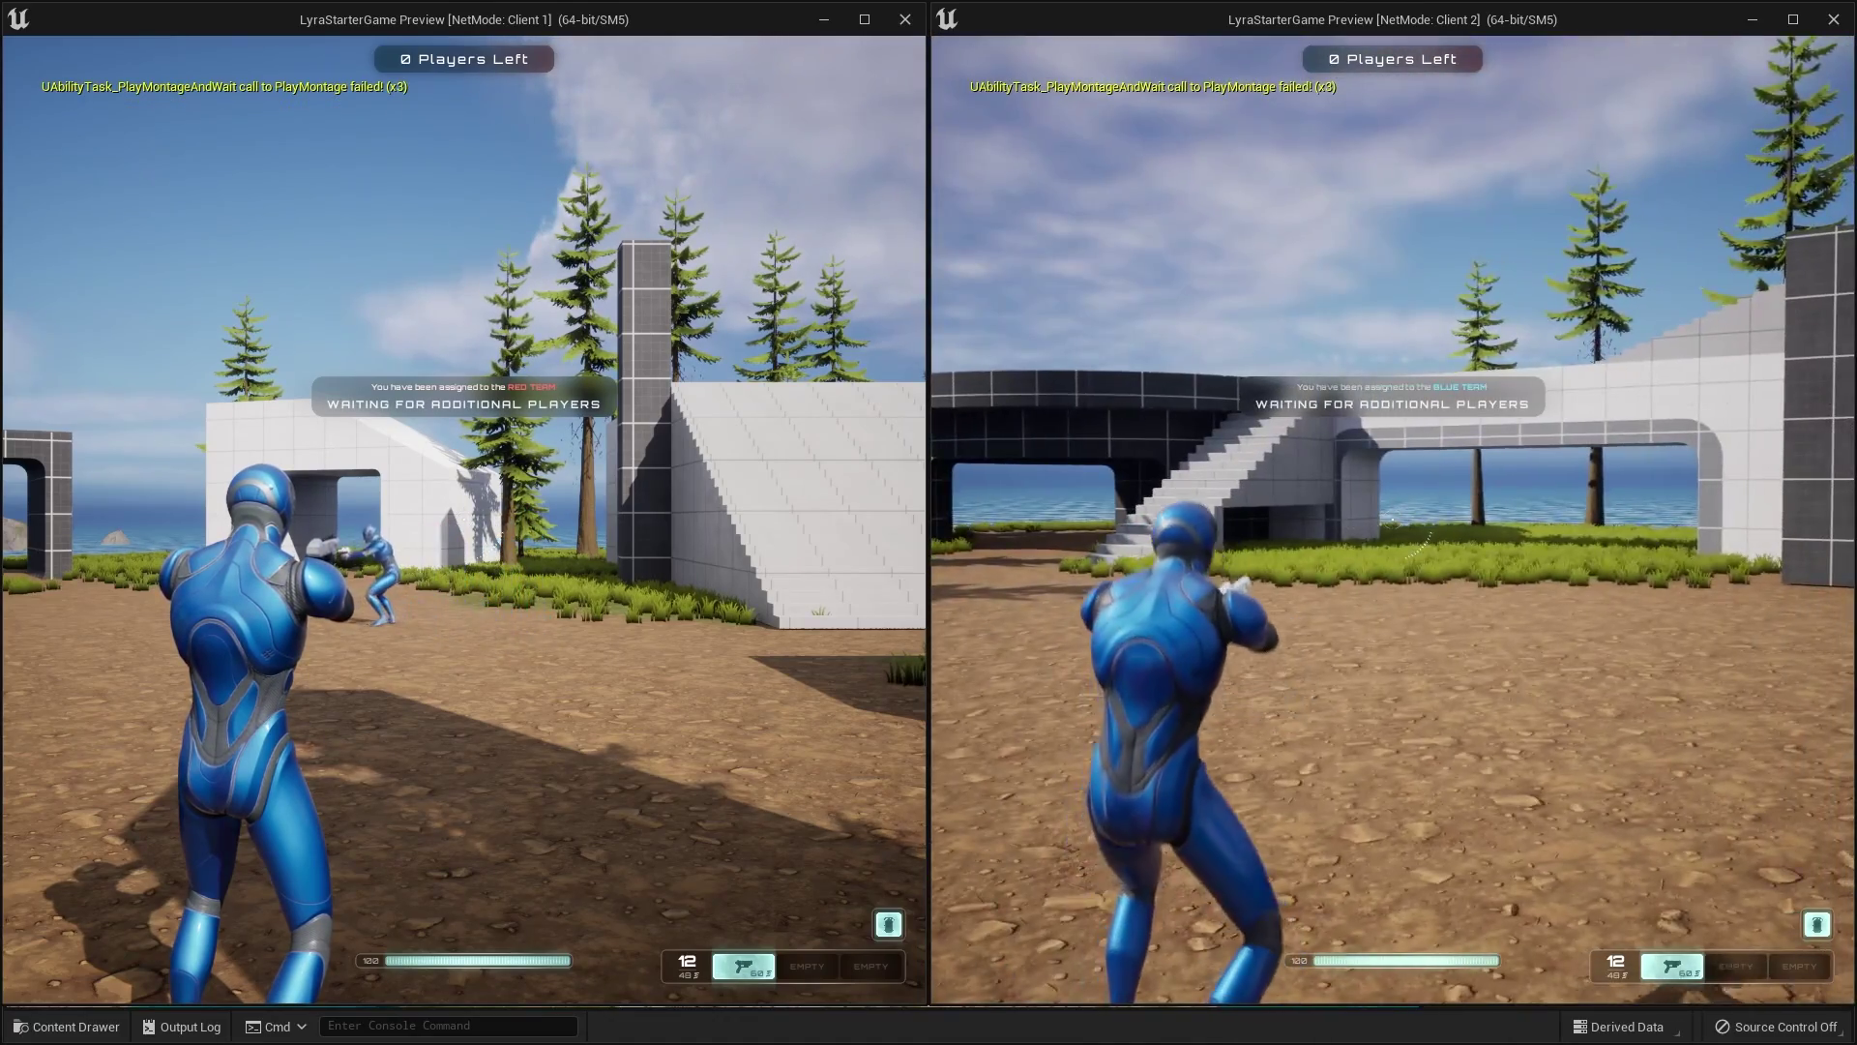
{"action": "key", "text": "d"}
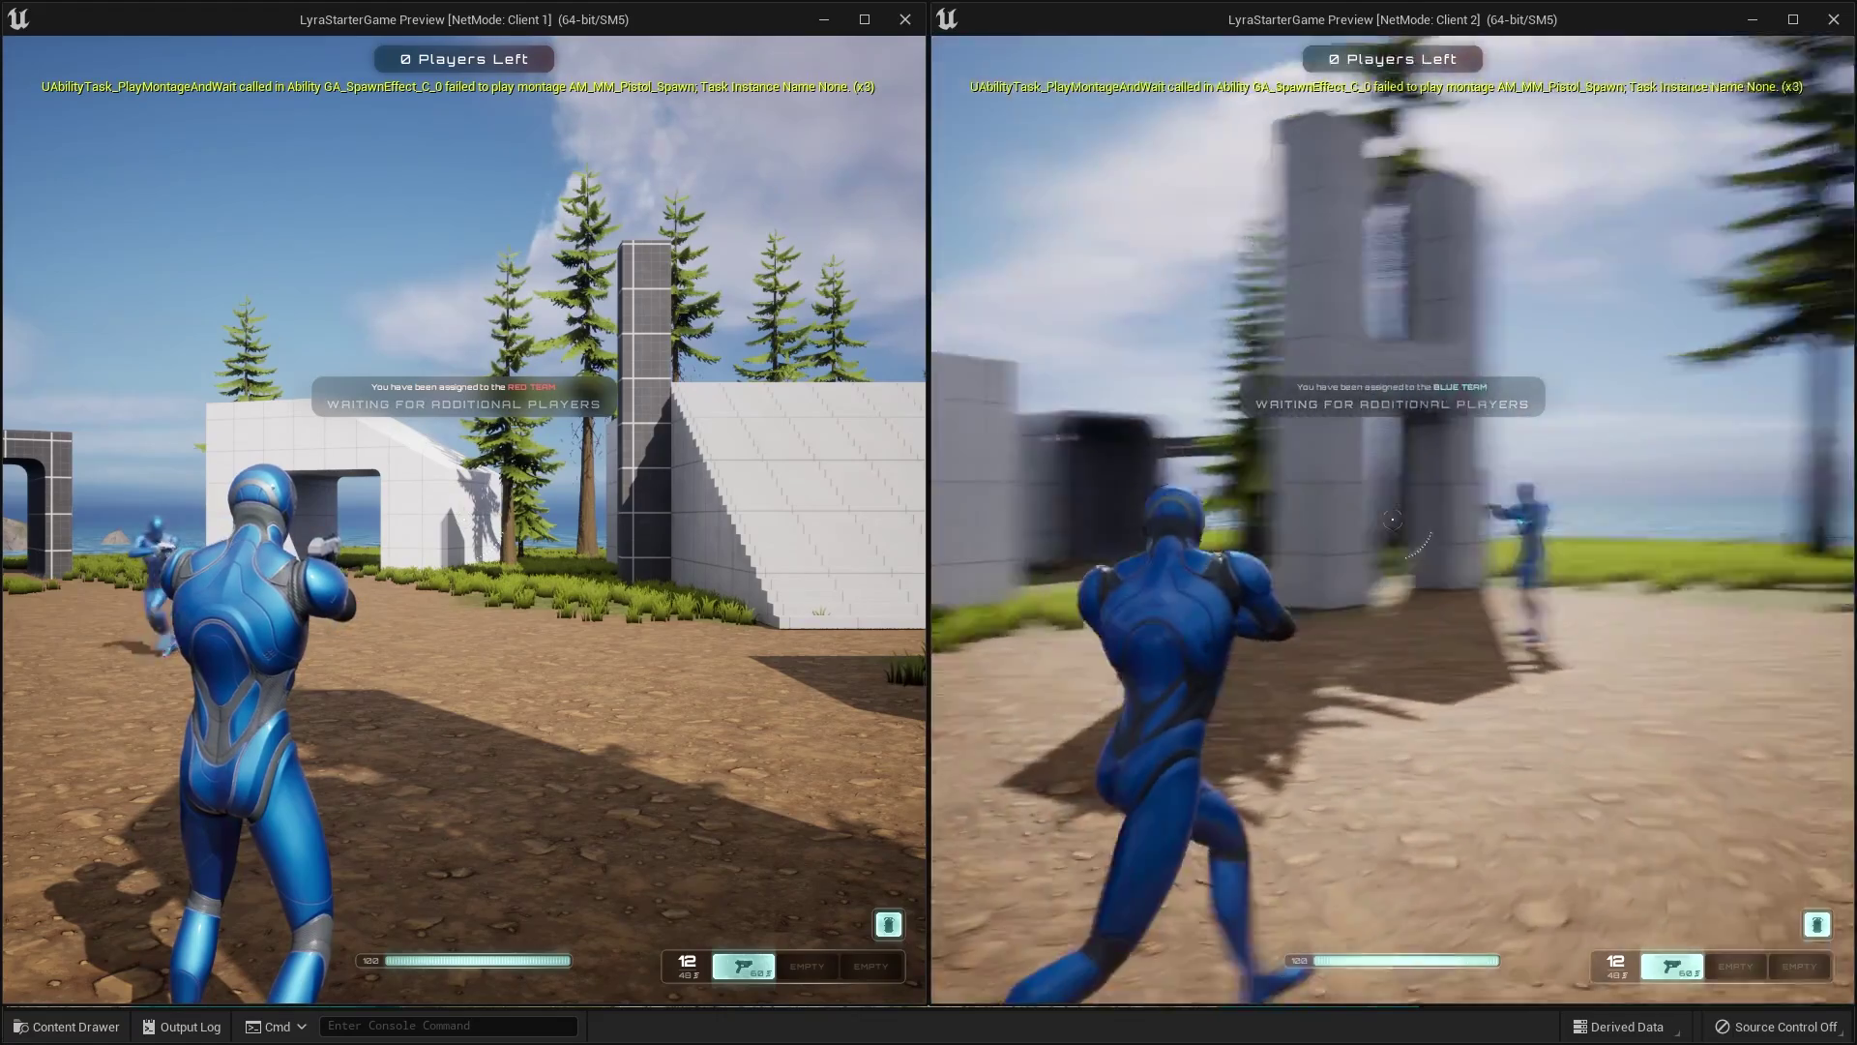
{"action": "key", "text": "w"}
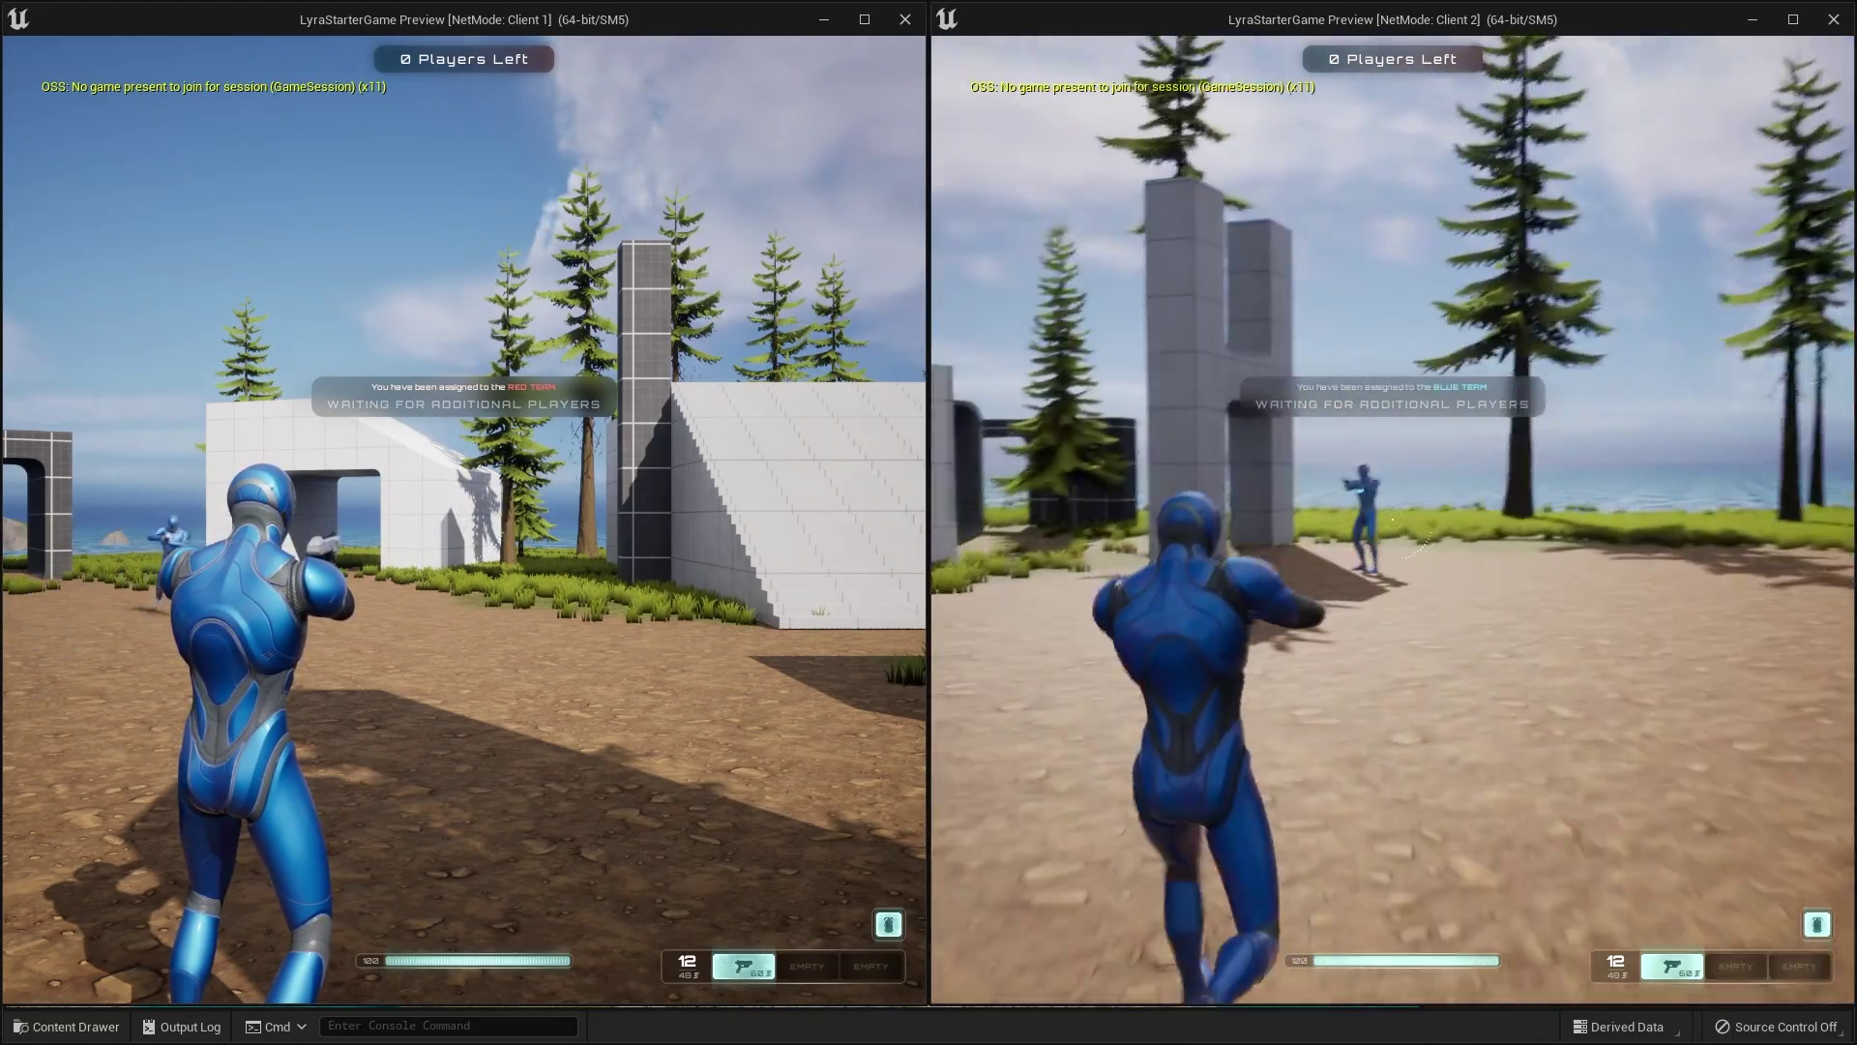
{"action": "key", "text": "w"}
{"action": "right_click", "coordinate": [1393, 520]}
{"action": "left_click", "coordinate": [1393, 519]}
{"action": "left_click", "coordinate": [1393, 520]}
{"action": "left_click", "coordinate": [1393, 520]}
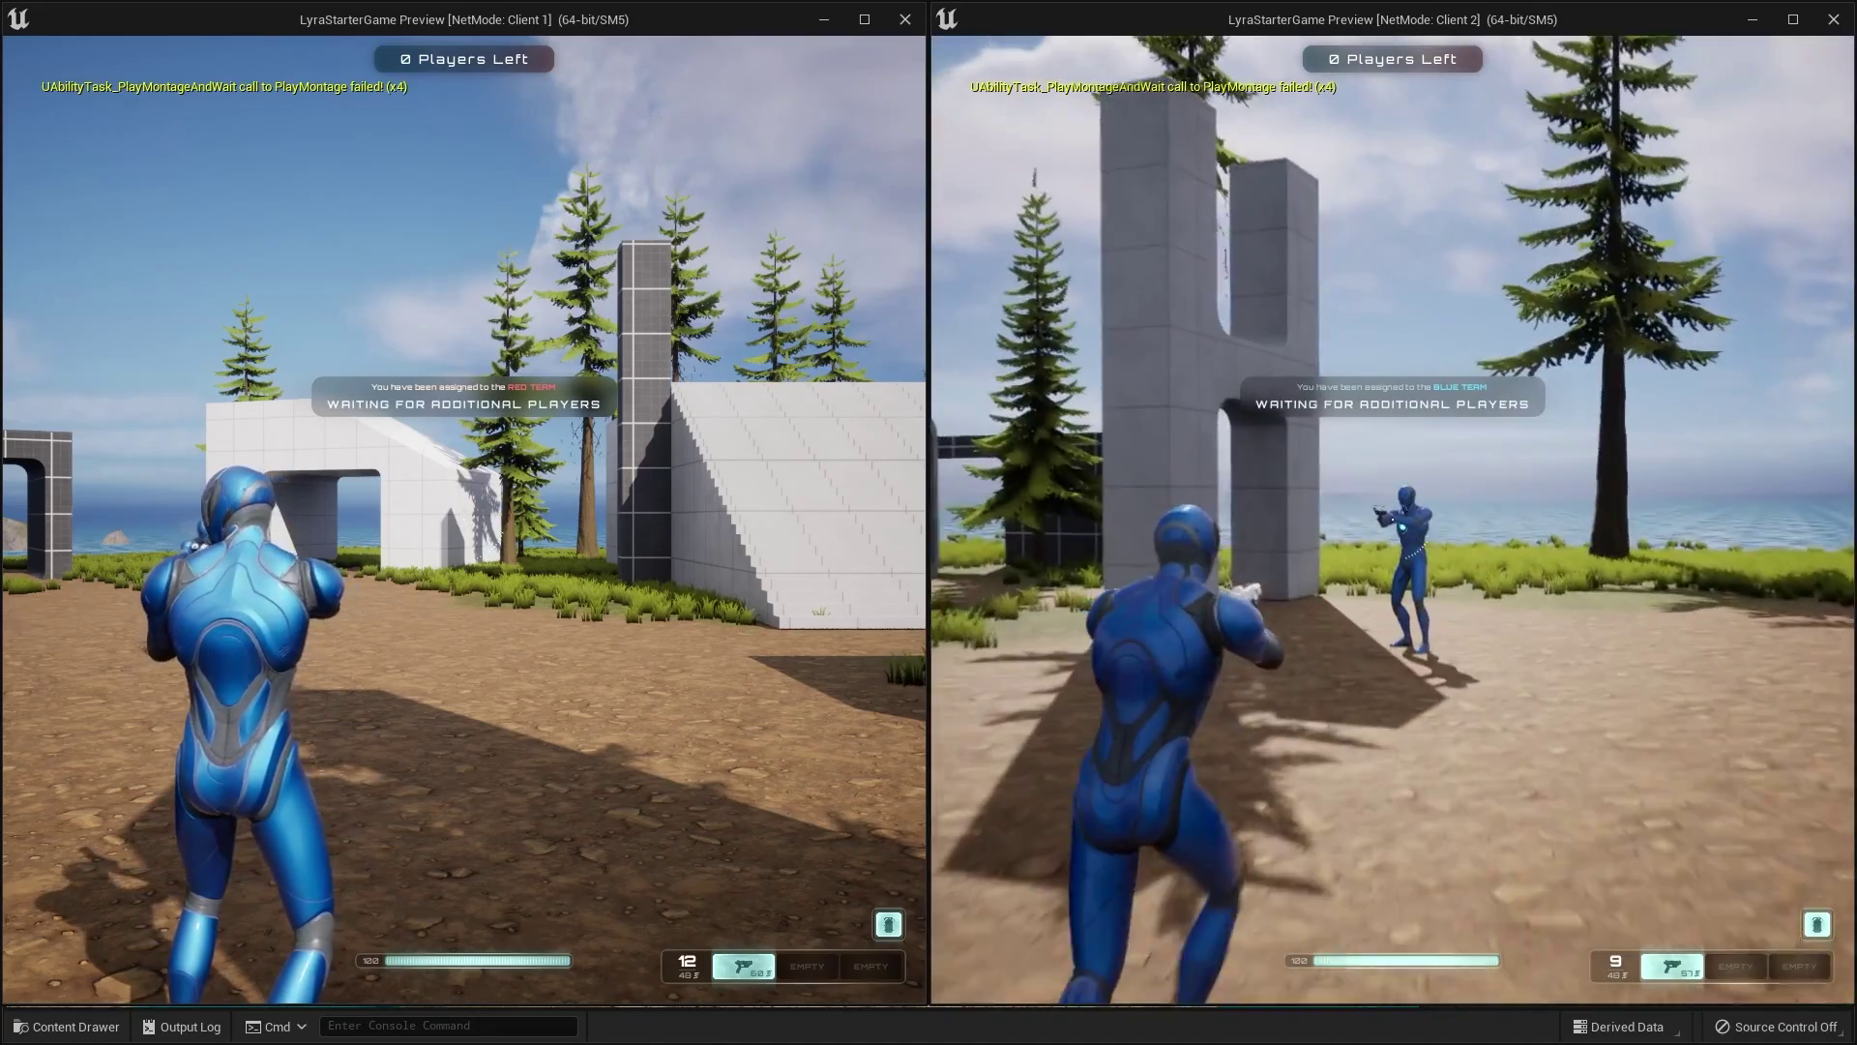
Keep moving Client 2's character around the other player, fire three more shots and reload the pistol
{"action": "key", "text": "w"}
{"action": "left_click", "coordinate": [1392, 519]}
{"action": "left_click", "coordinate": [1393, 519]}
{"action": "left_click", "coordinate": [1393, 519]}
{"action": "key", "text": "a"}
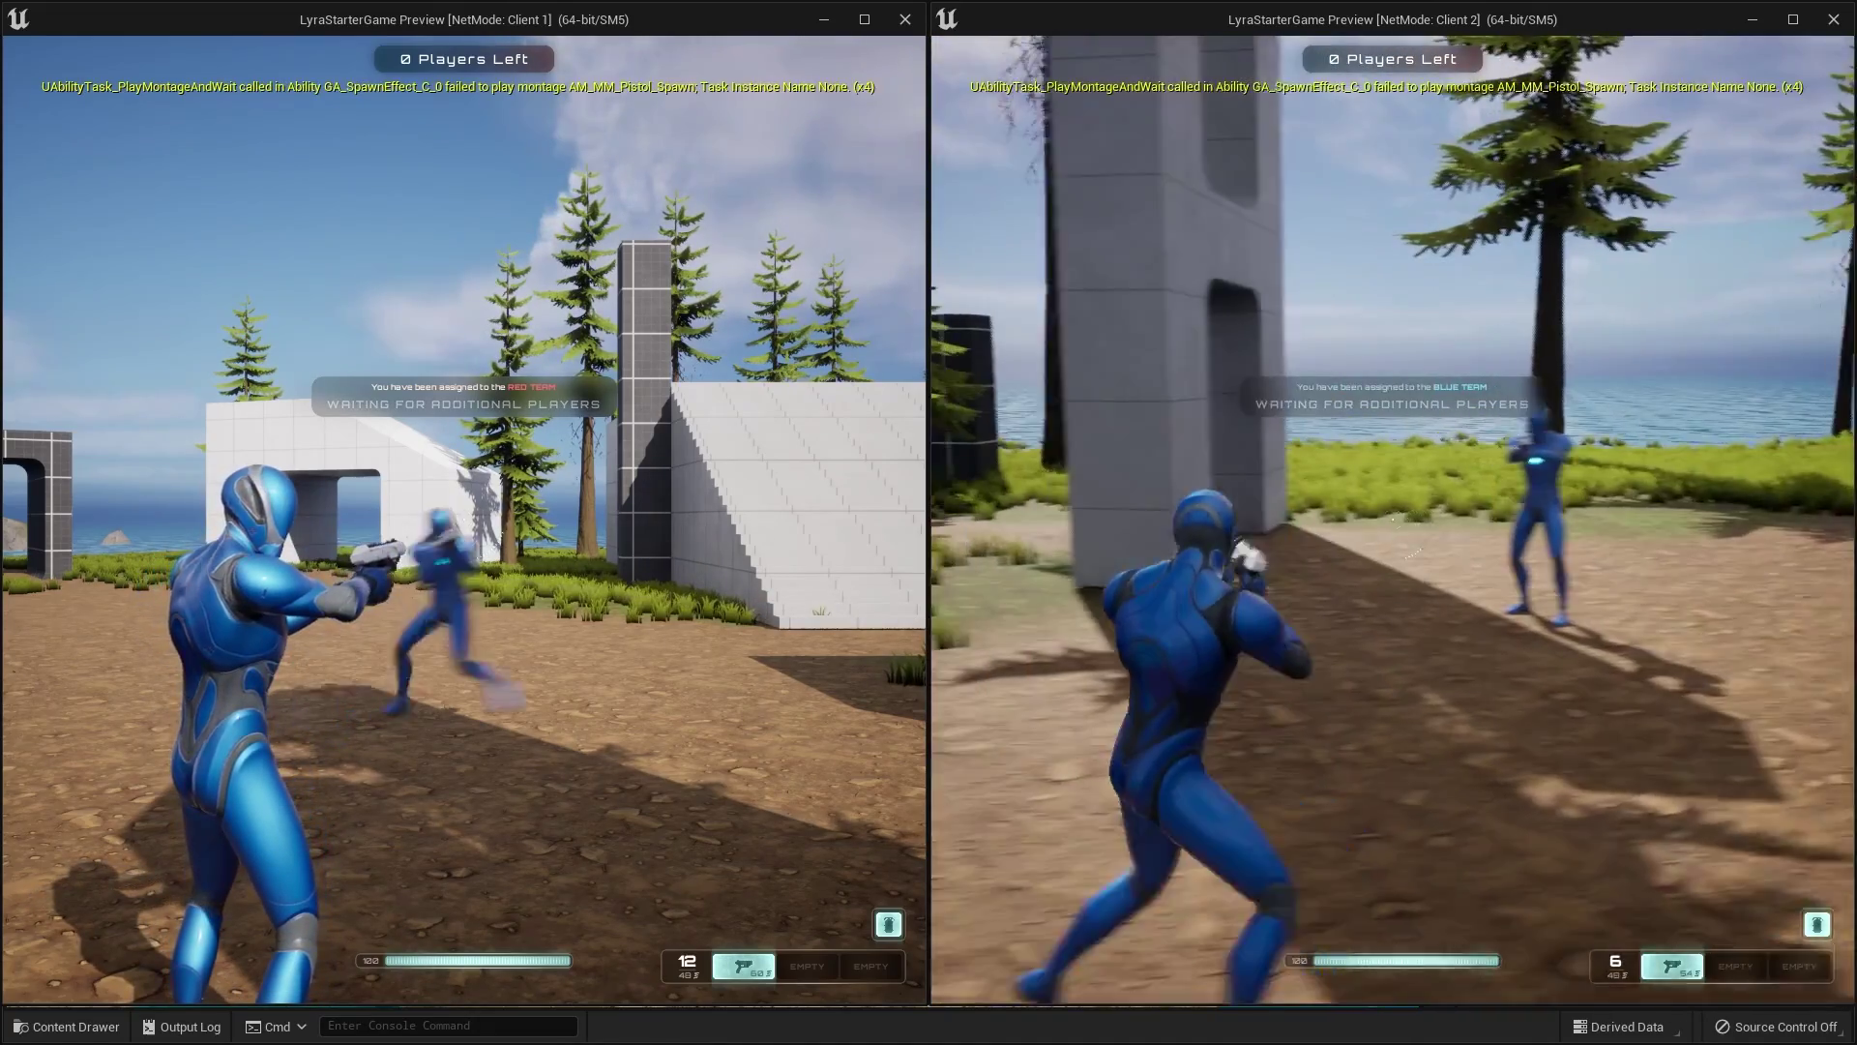
{"action": "key", "text": "r"}
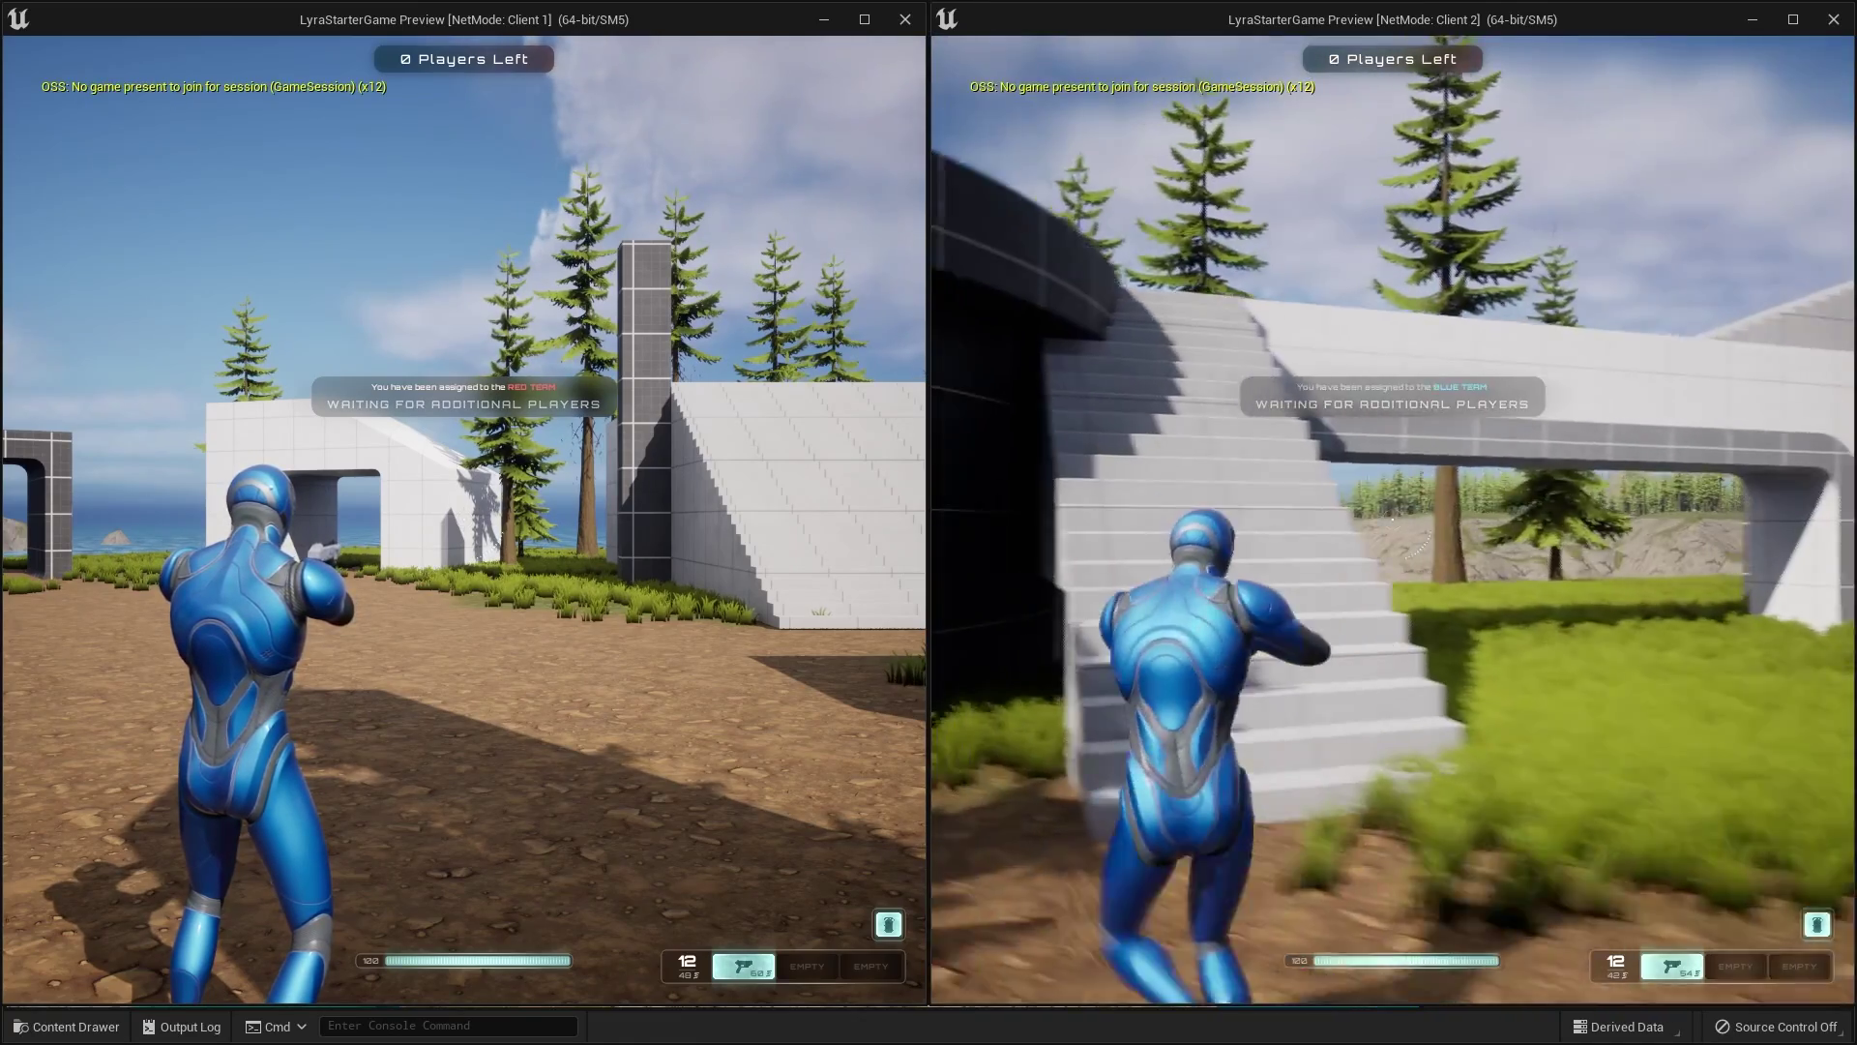
Run Client 2's character up the stairs and across the white bridge, fire three shots and jump
{"action": "key", "text": "w"}
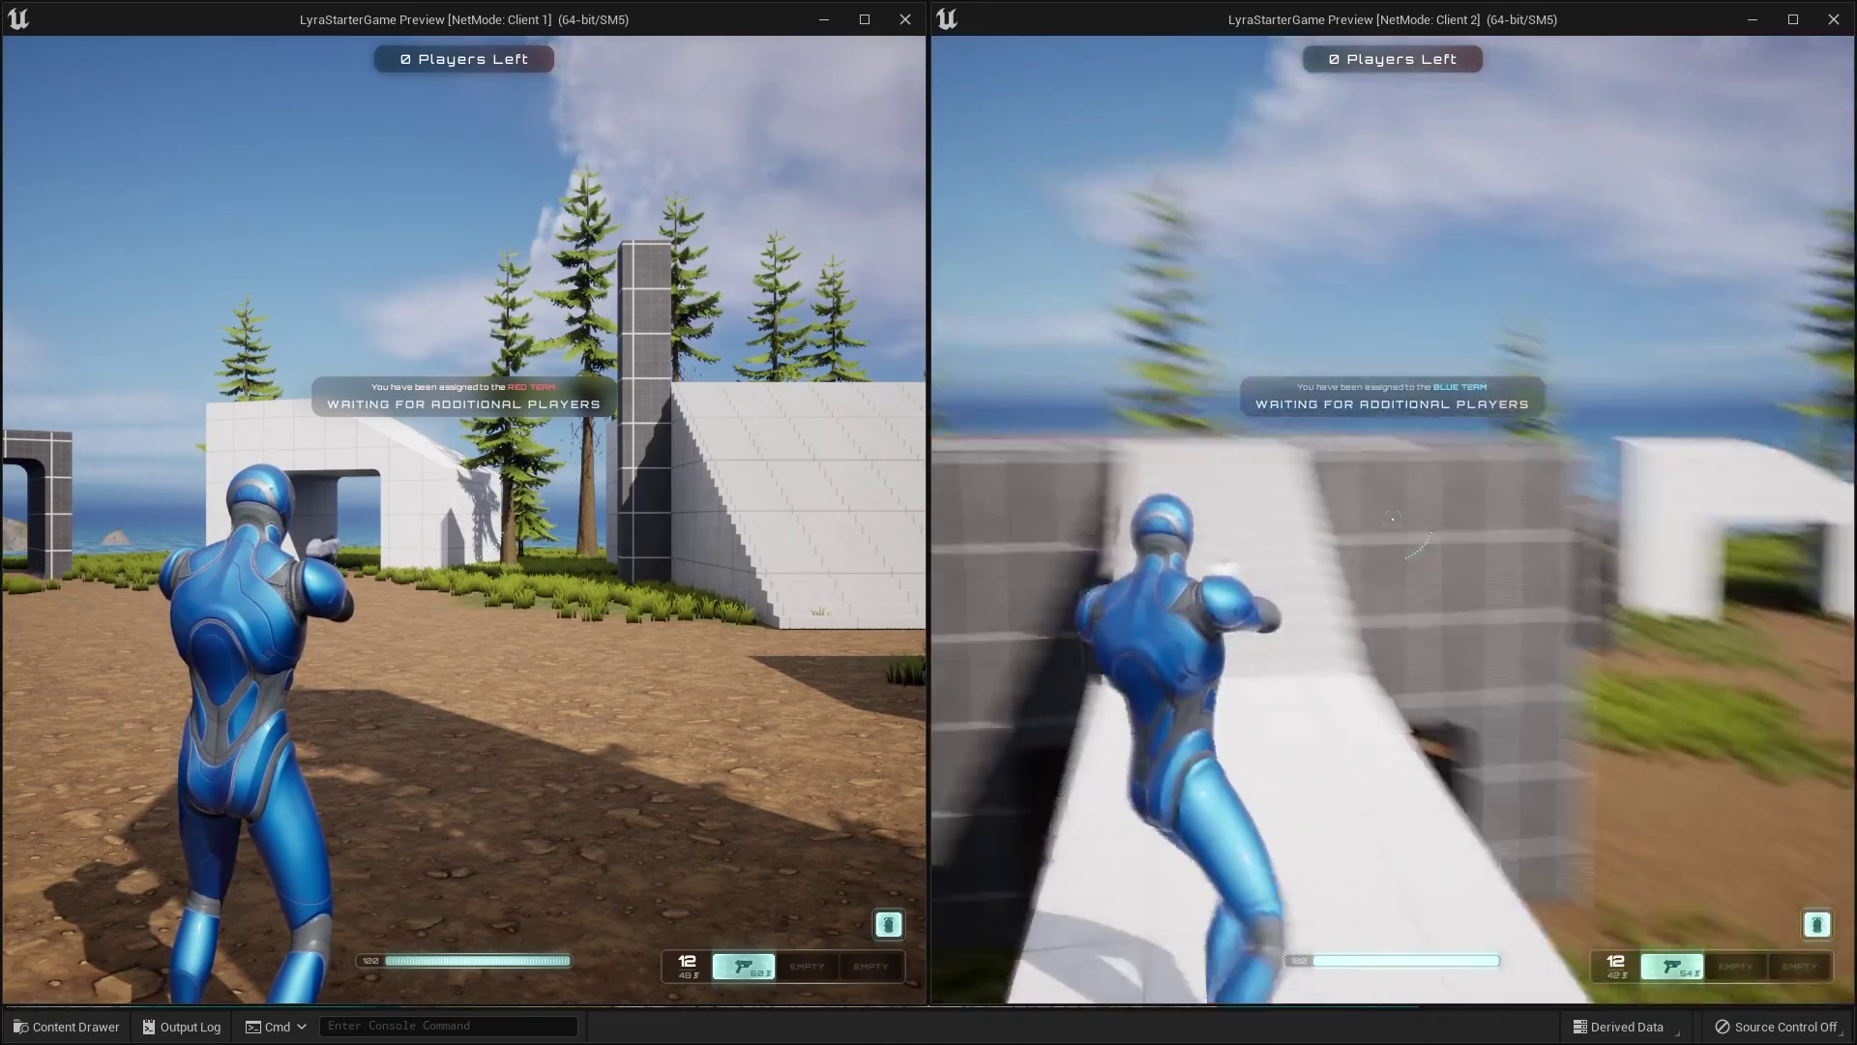
{"action": "left_click", "coordinate": [1393, 519]}
{"action": "left_click", "coordinate": [1393, 519]}
{"action": "left_click", "coordinate": [1393, 519]}
{"action": "key", "text": "w"}
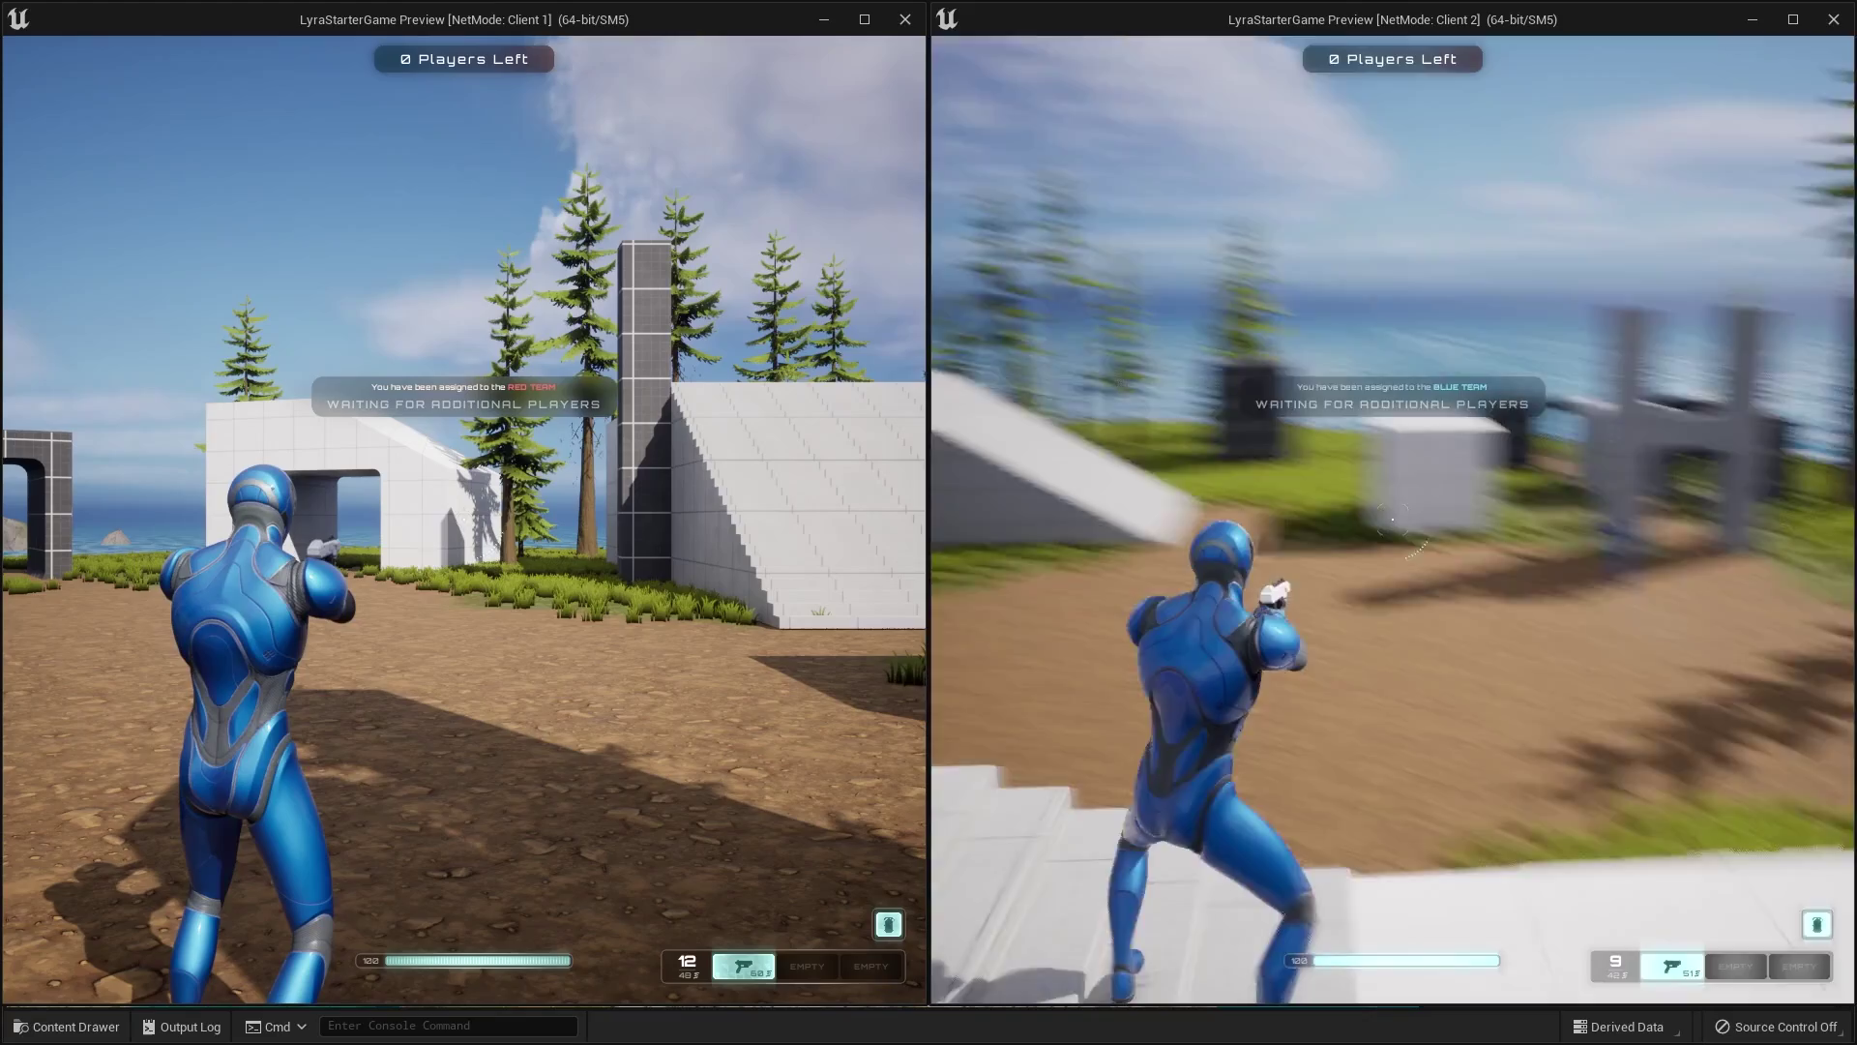
{"action": "key", "text": "space"}
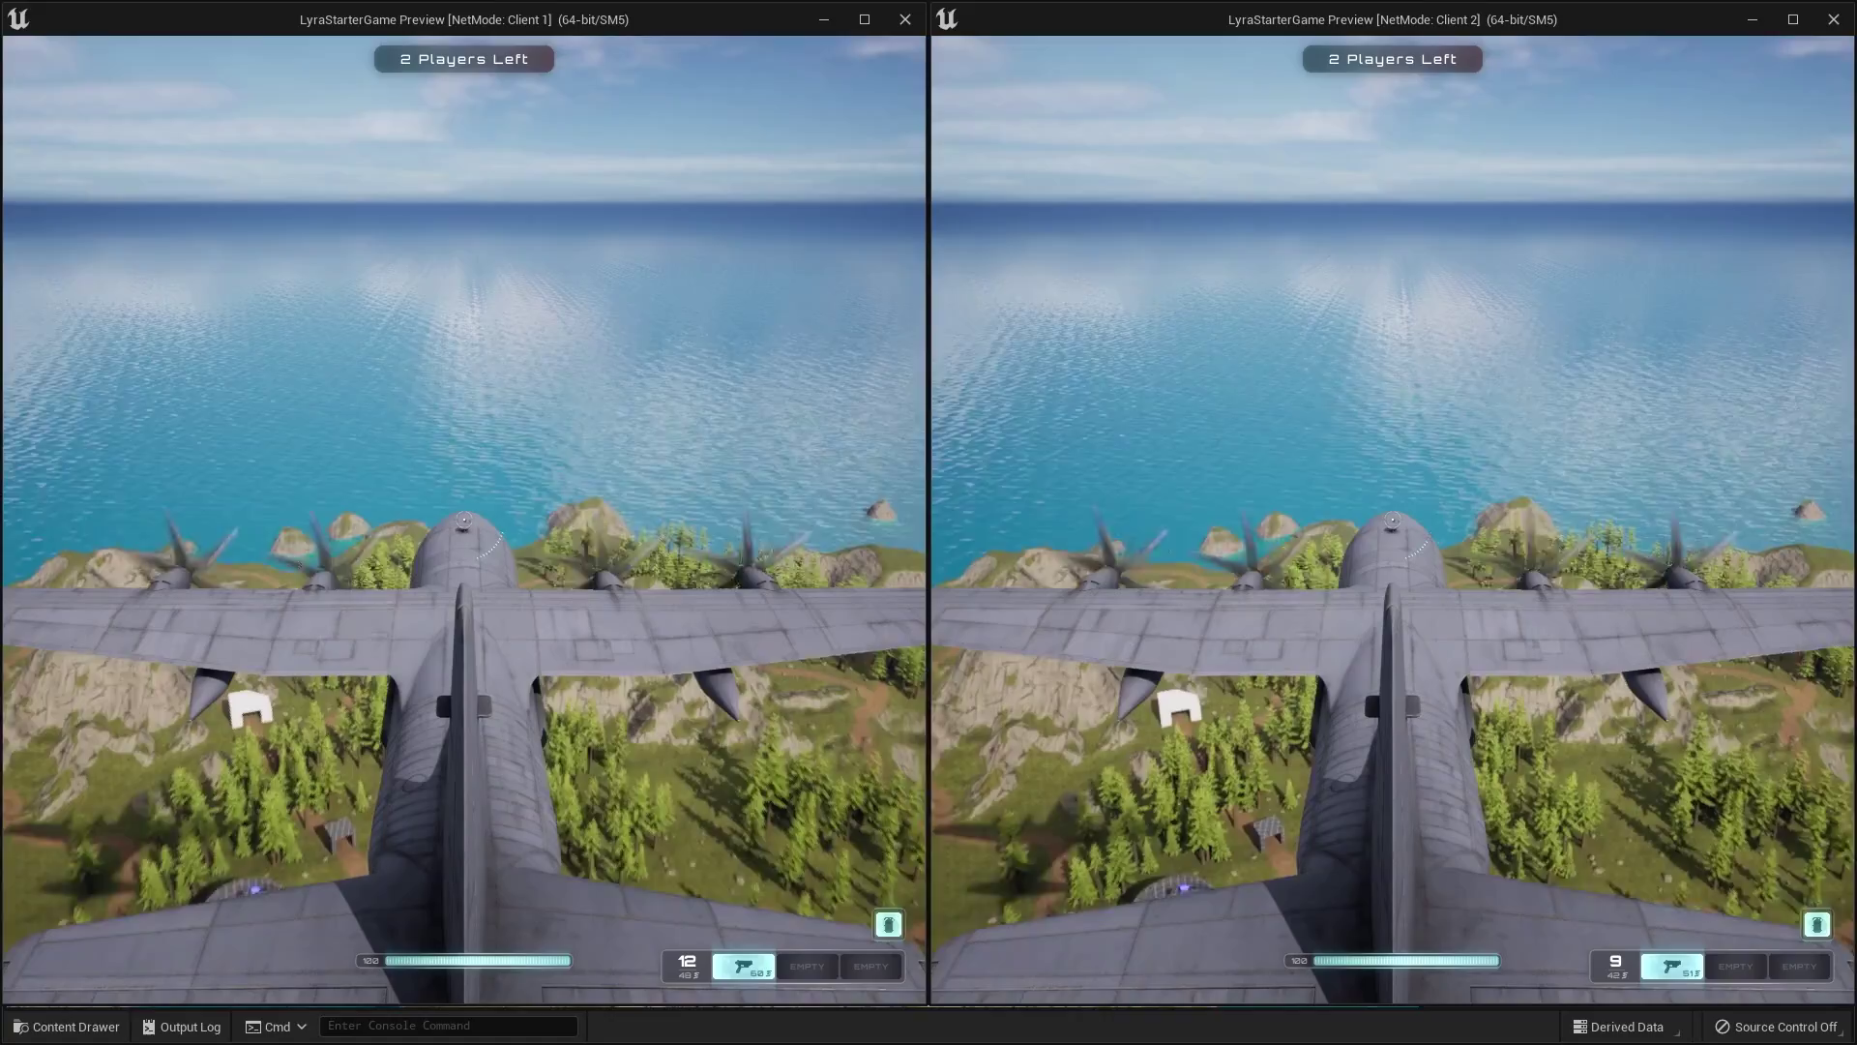
Jump out of the plane with Client 2's character, switch to Client 1 and jump out with its character too
{"action": "key", "text": "space"}
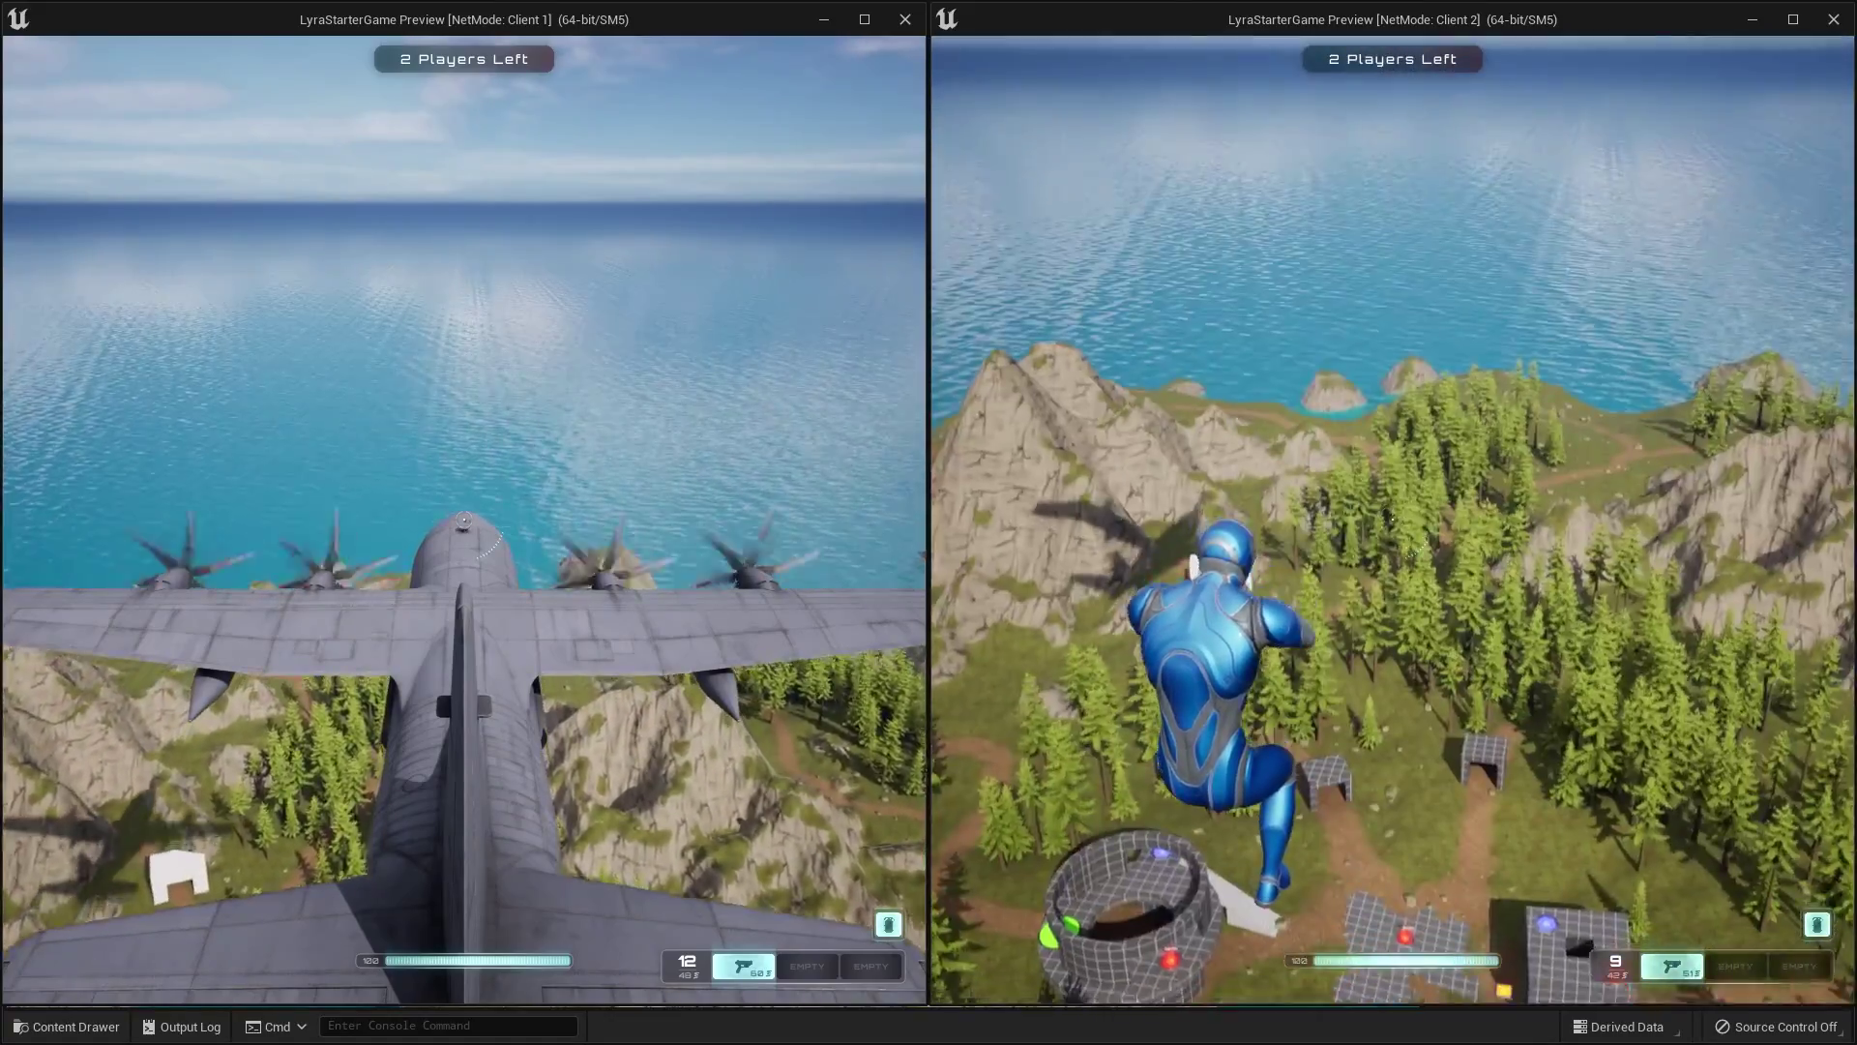
{"action": "key", "text": "super"}
{"action": "left_click", "coordinate": [783, 345]}
{"action": "key", "text": "space"}
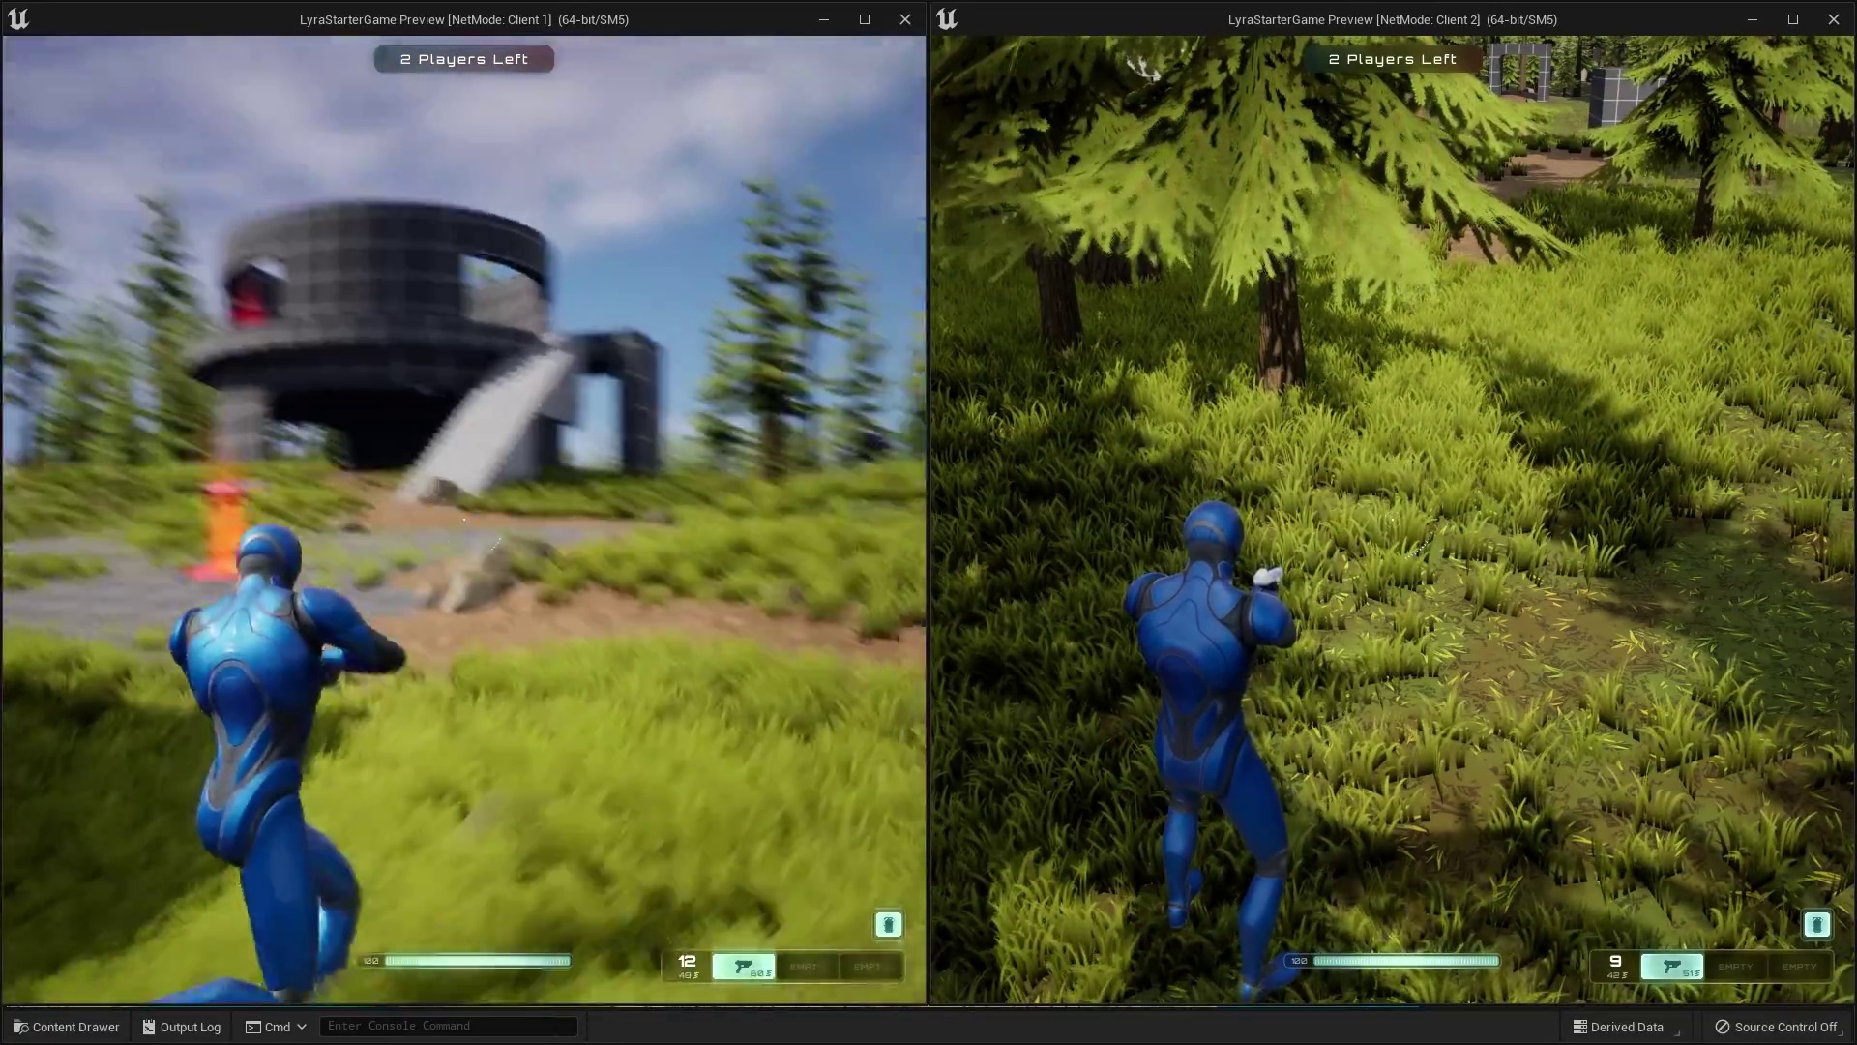
Run Client 1's character across the main island's grassland past the structures
{"action": "key", "text": "w"}
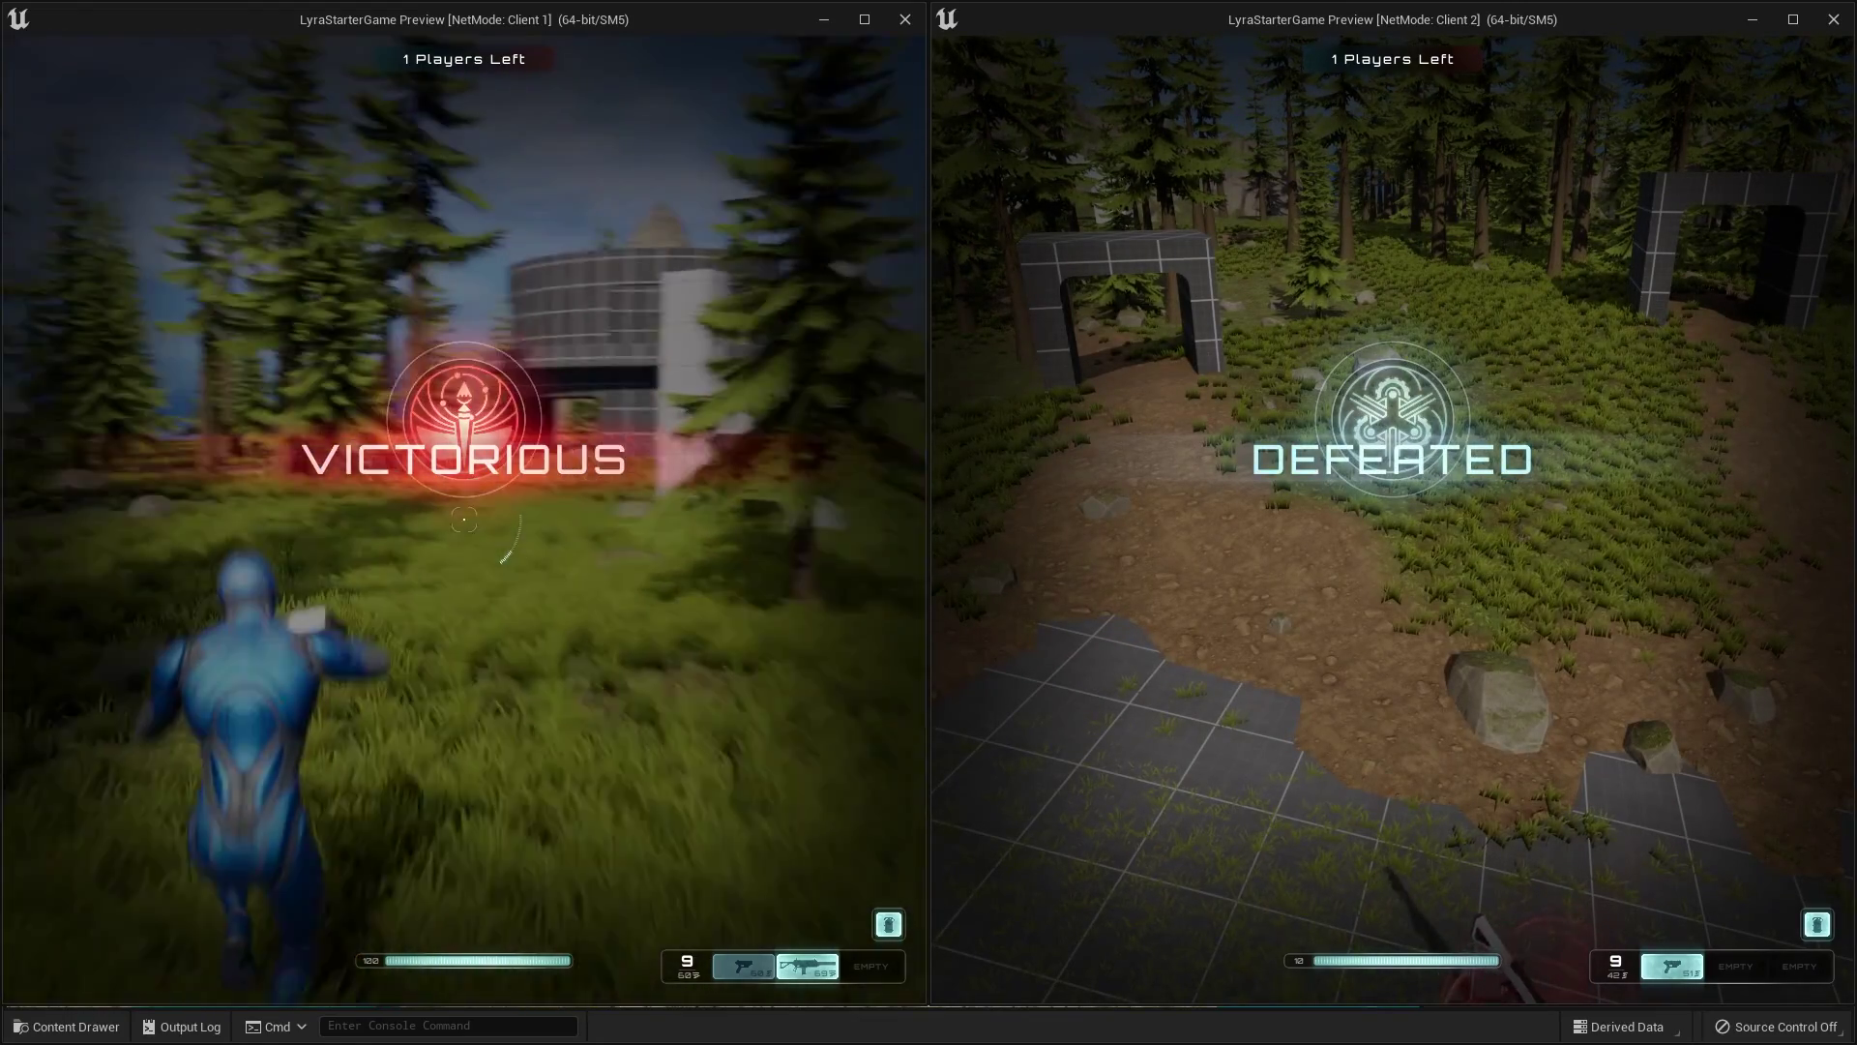
{"action": "key", "text": "w"}
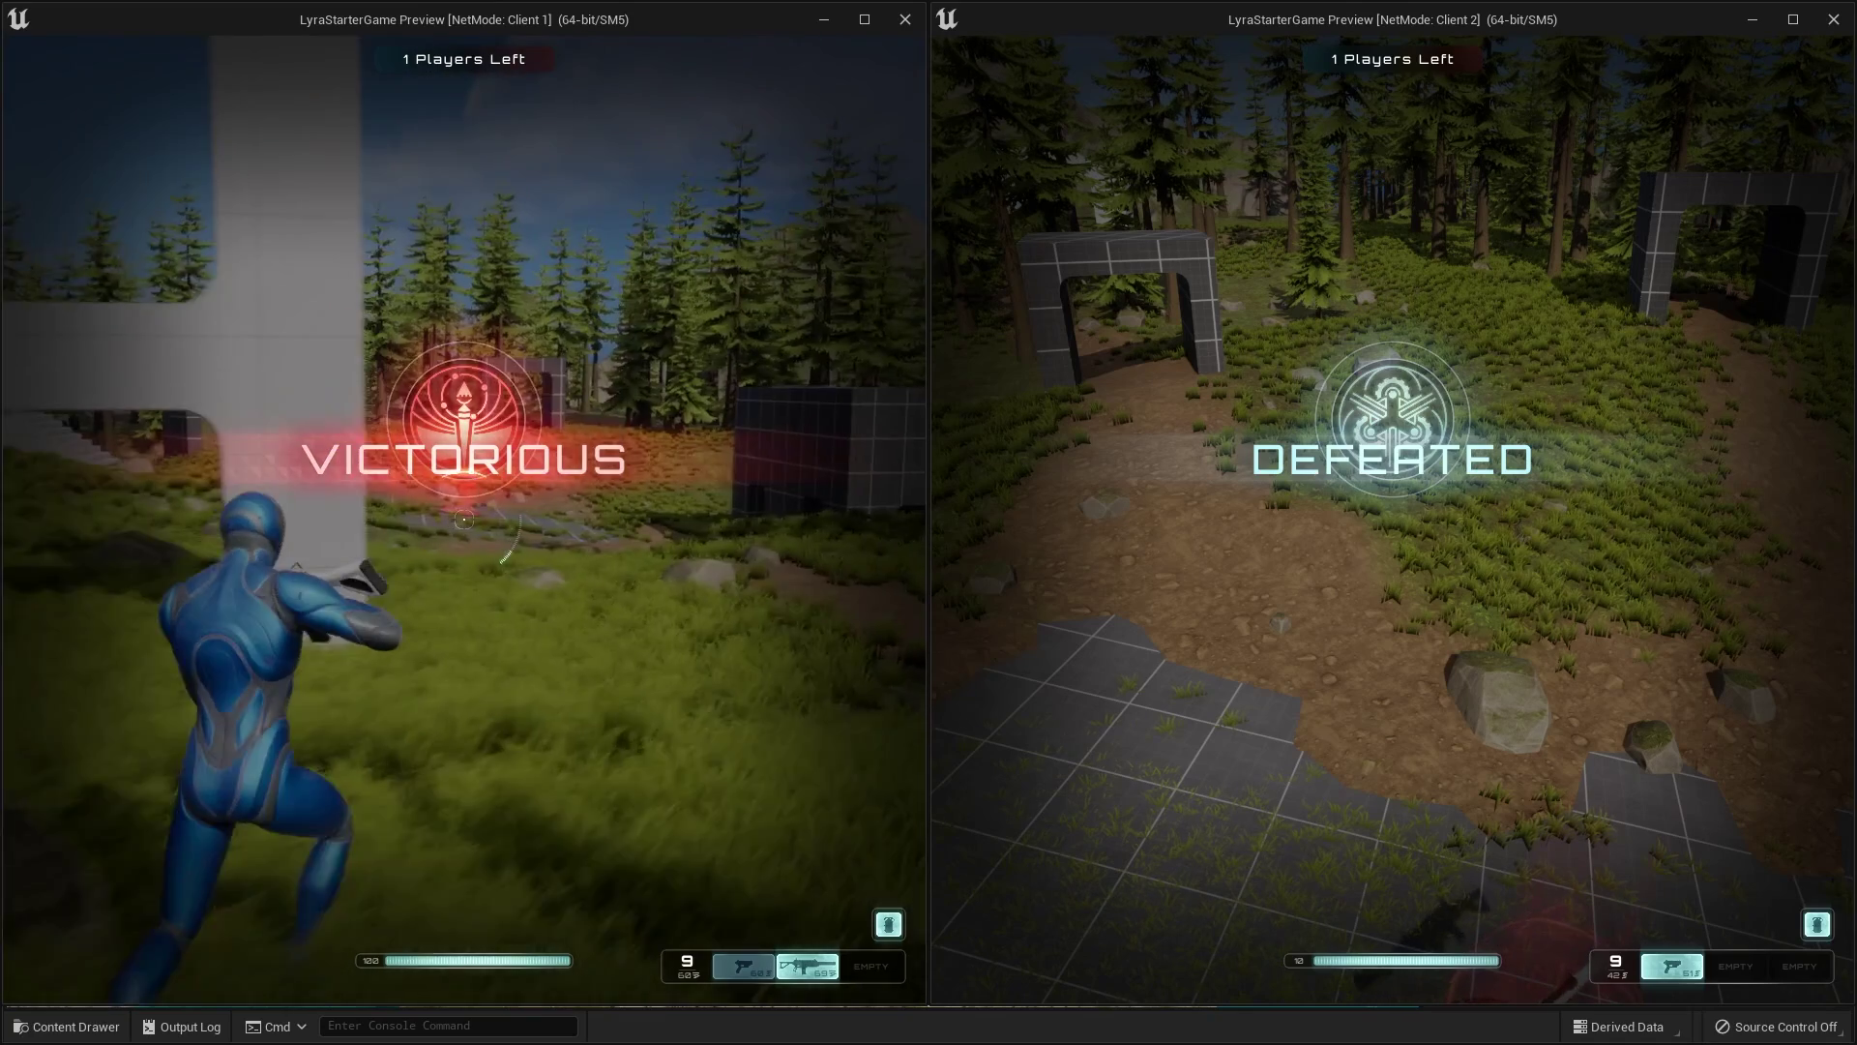
{"action": "key", "text": "w"}
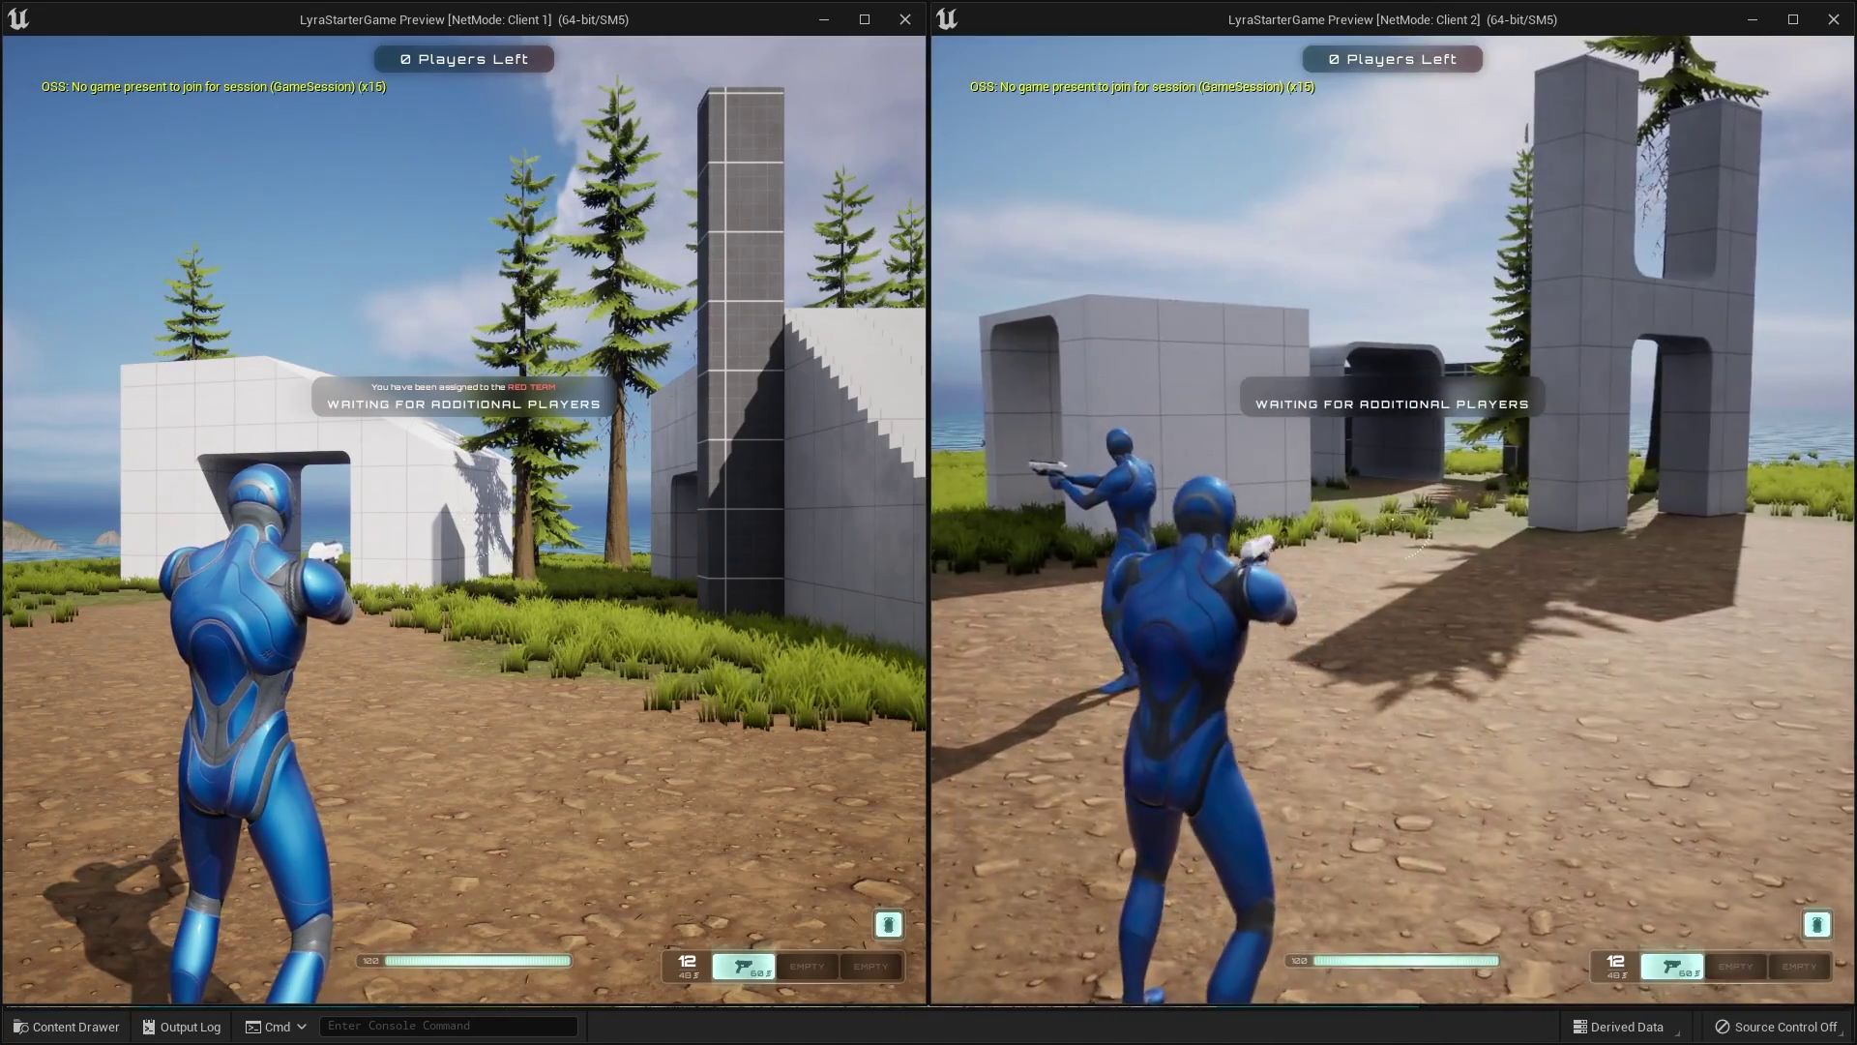
Run Client 2's character around the other player and across the open ground of the waiting island
{"action": "key", "text": "w"}
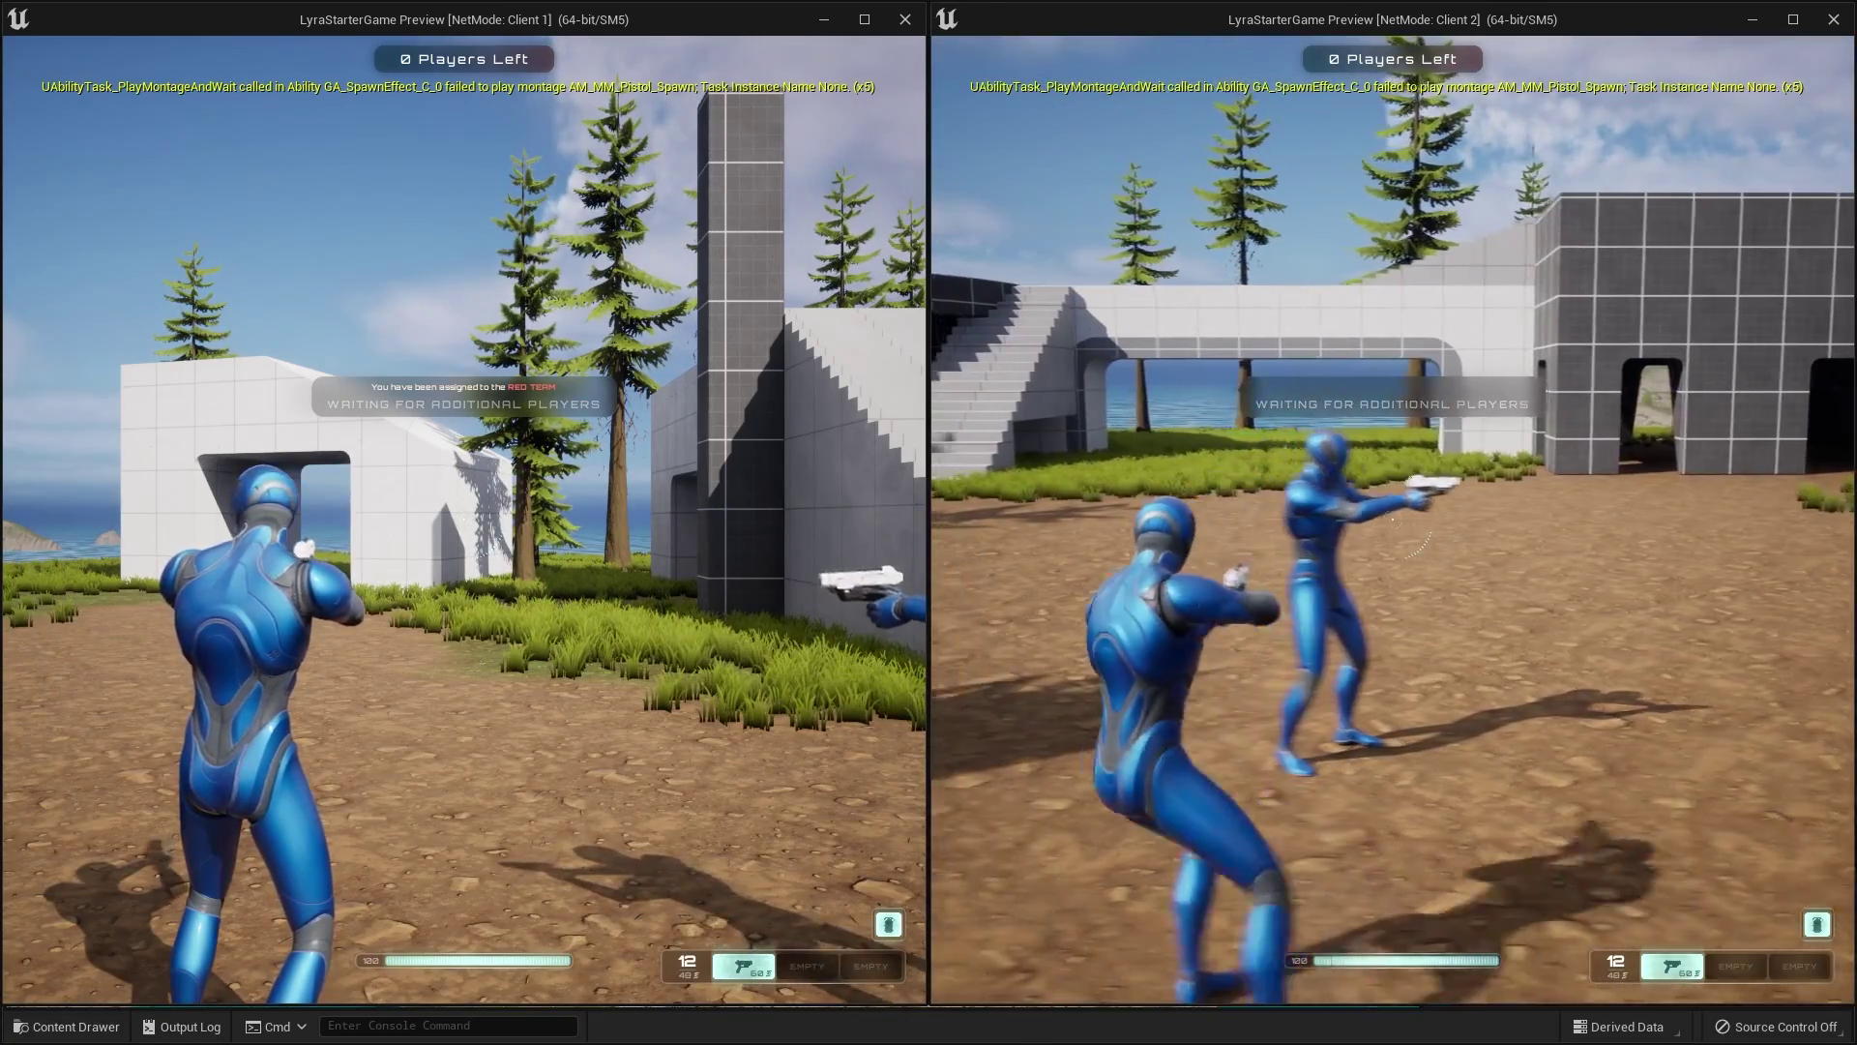
{"action": "key", "text": "a"}
{"action": "key", "text": "w"}
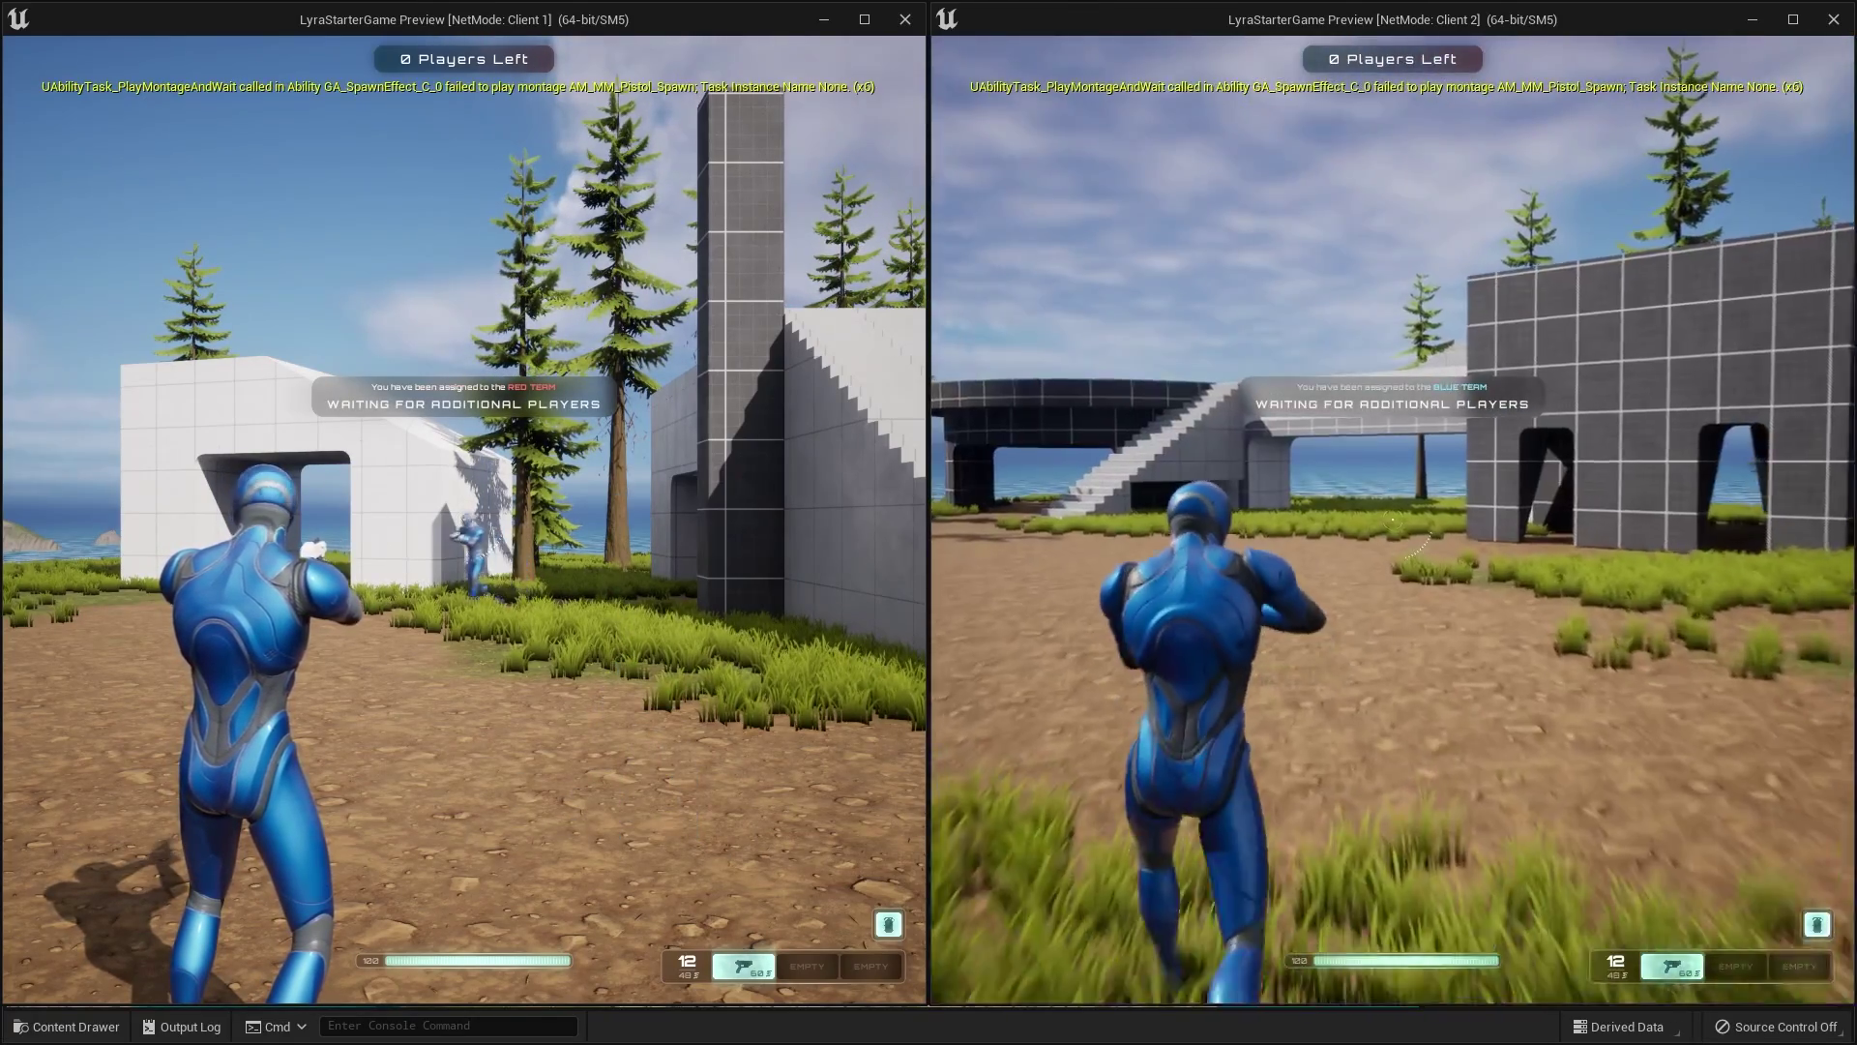
{"action": "key", "text": "w"}
{"action": "key", "text": "shift"}
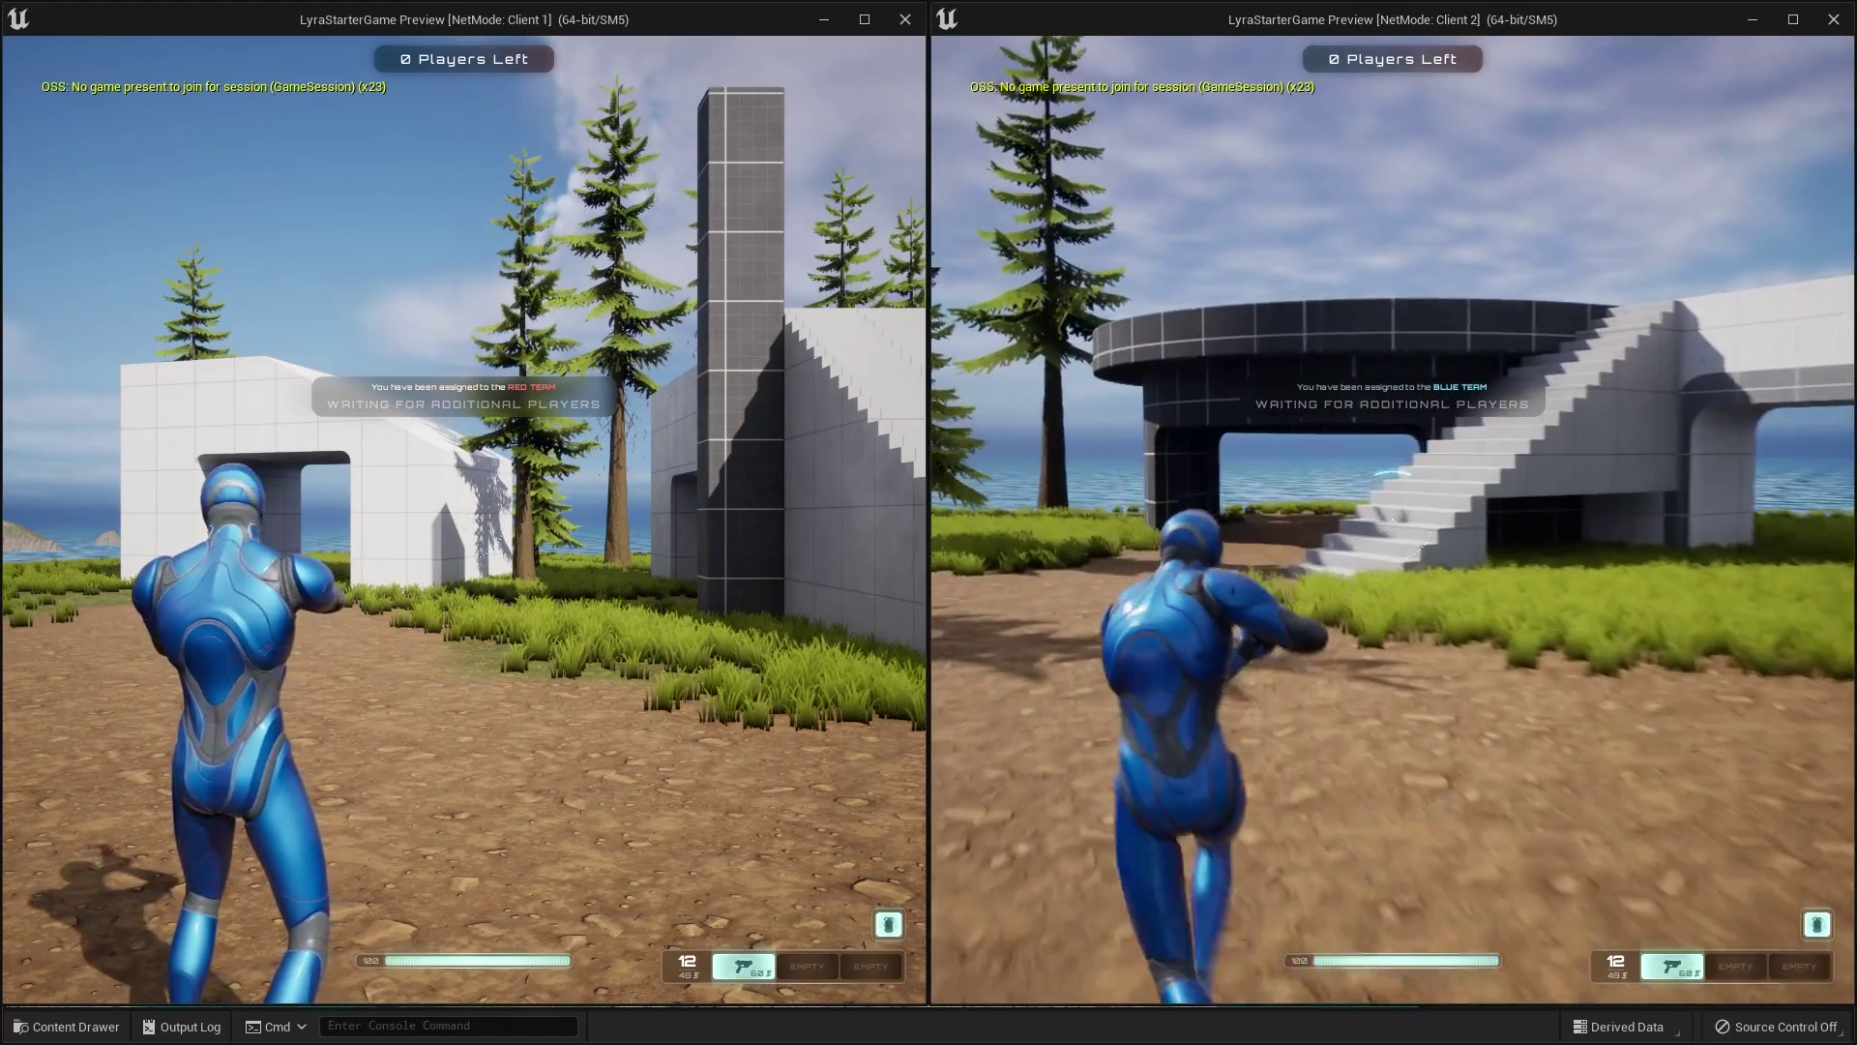
Sprint Client 2's character up the stairs, over the white bridge and back through the dark structure toward the other player
{"action": "key", "text": "w"}
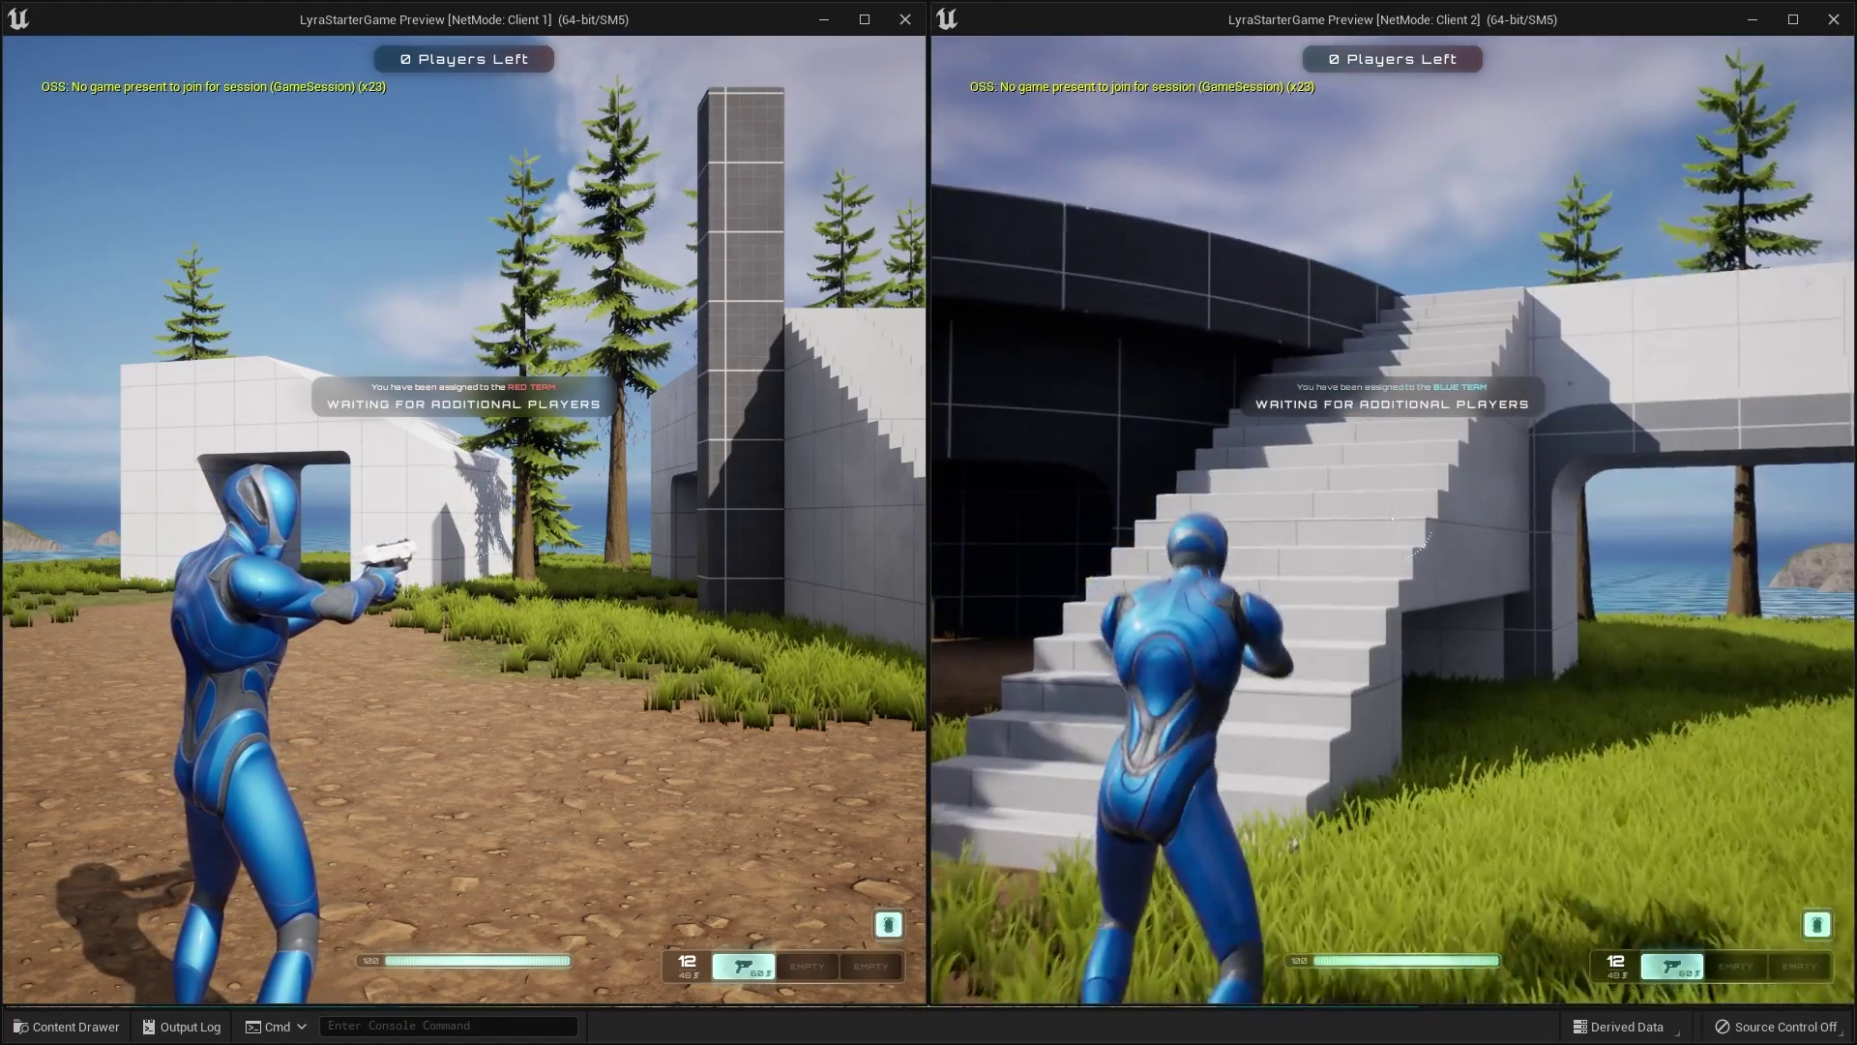
{"action": "key", "text": "w"}
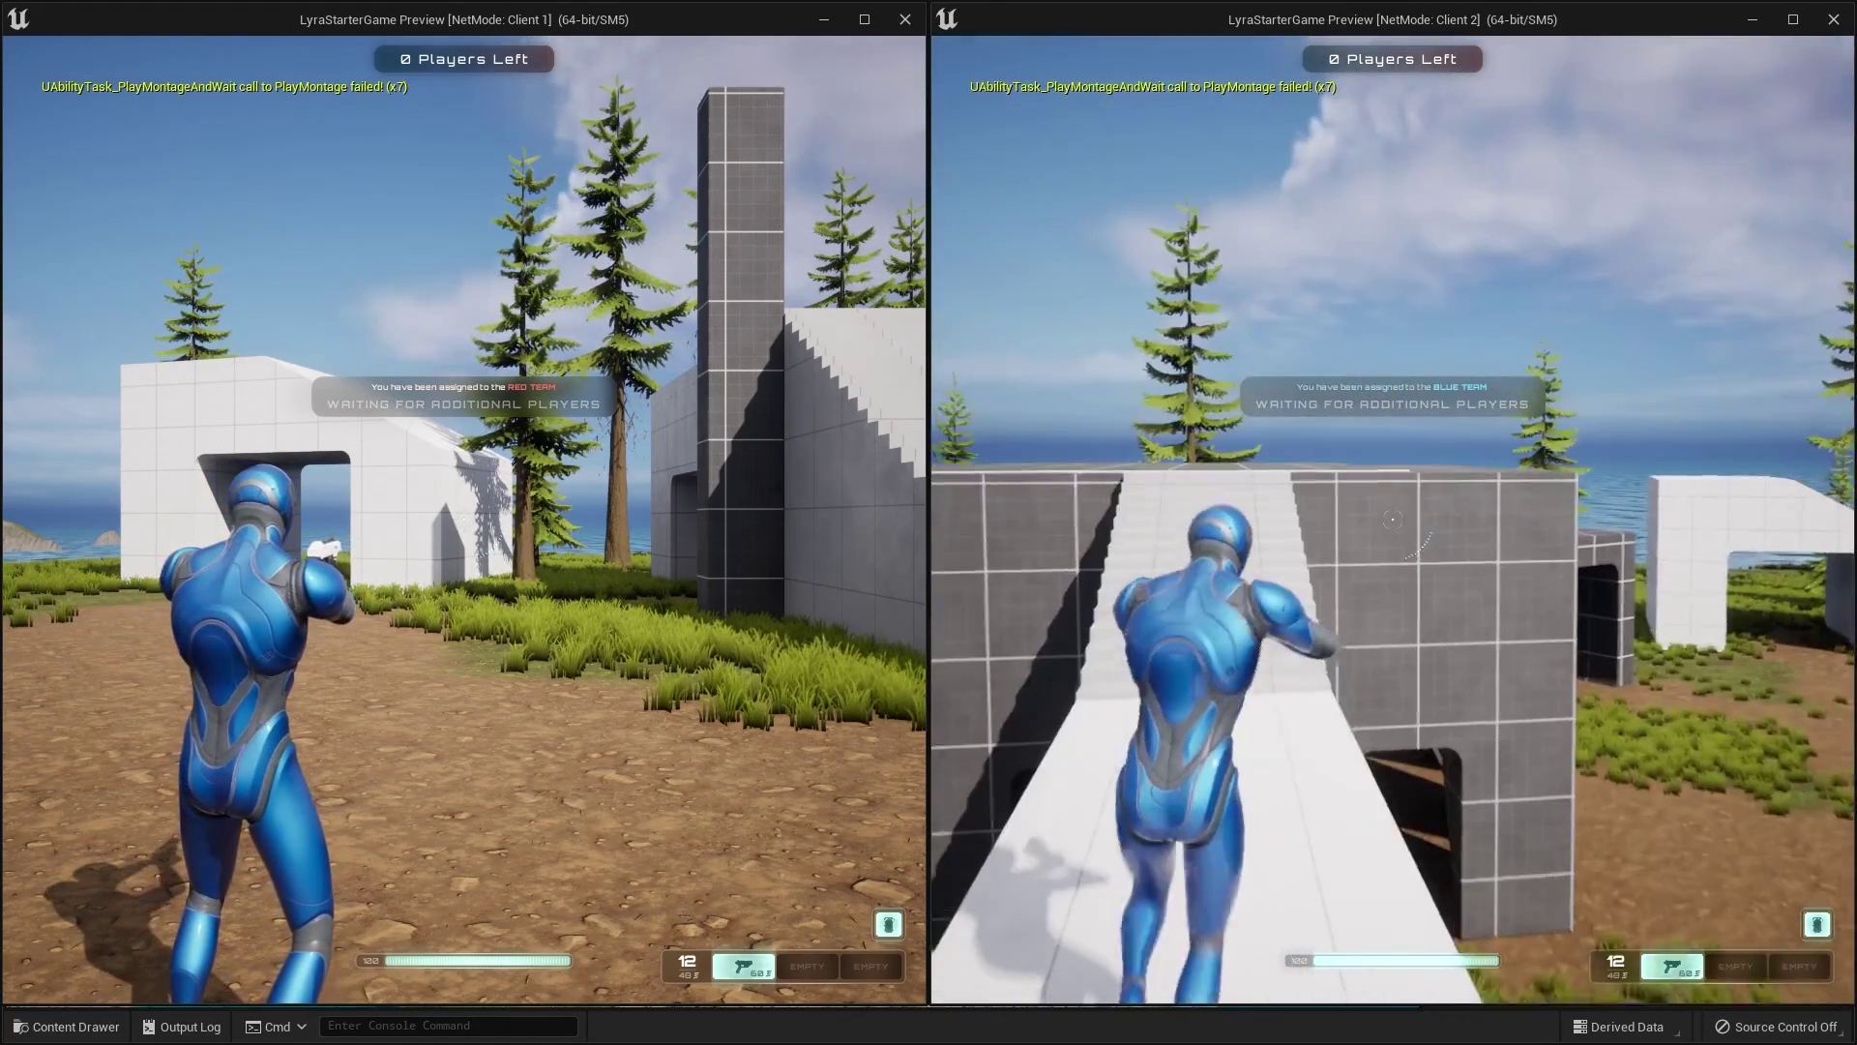
{"action": "key", "text": "w"}
{"action": "key", "text": "shift"}
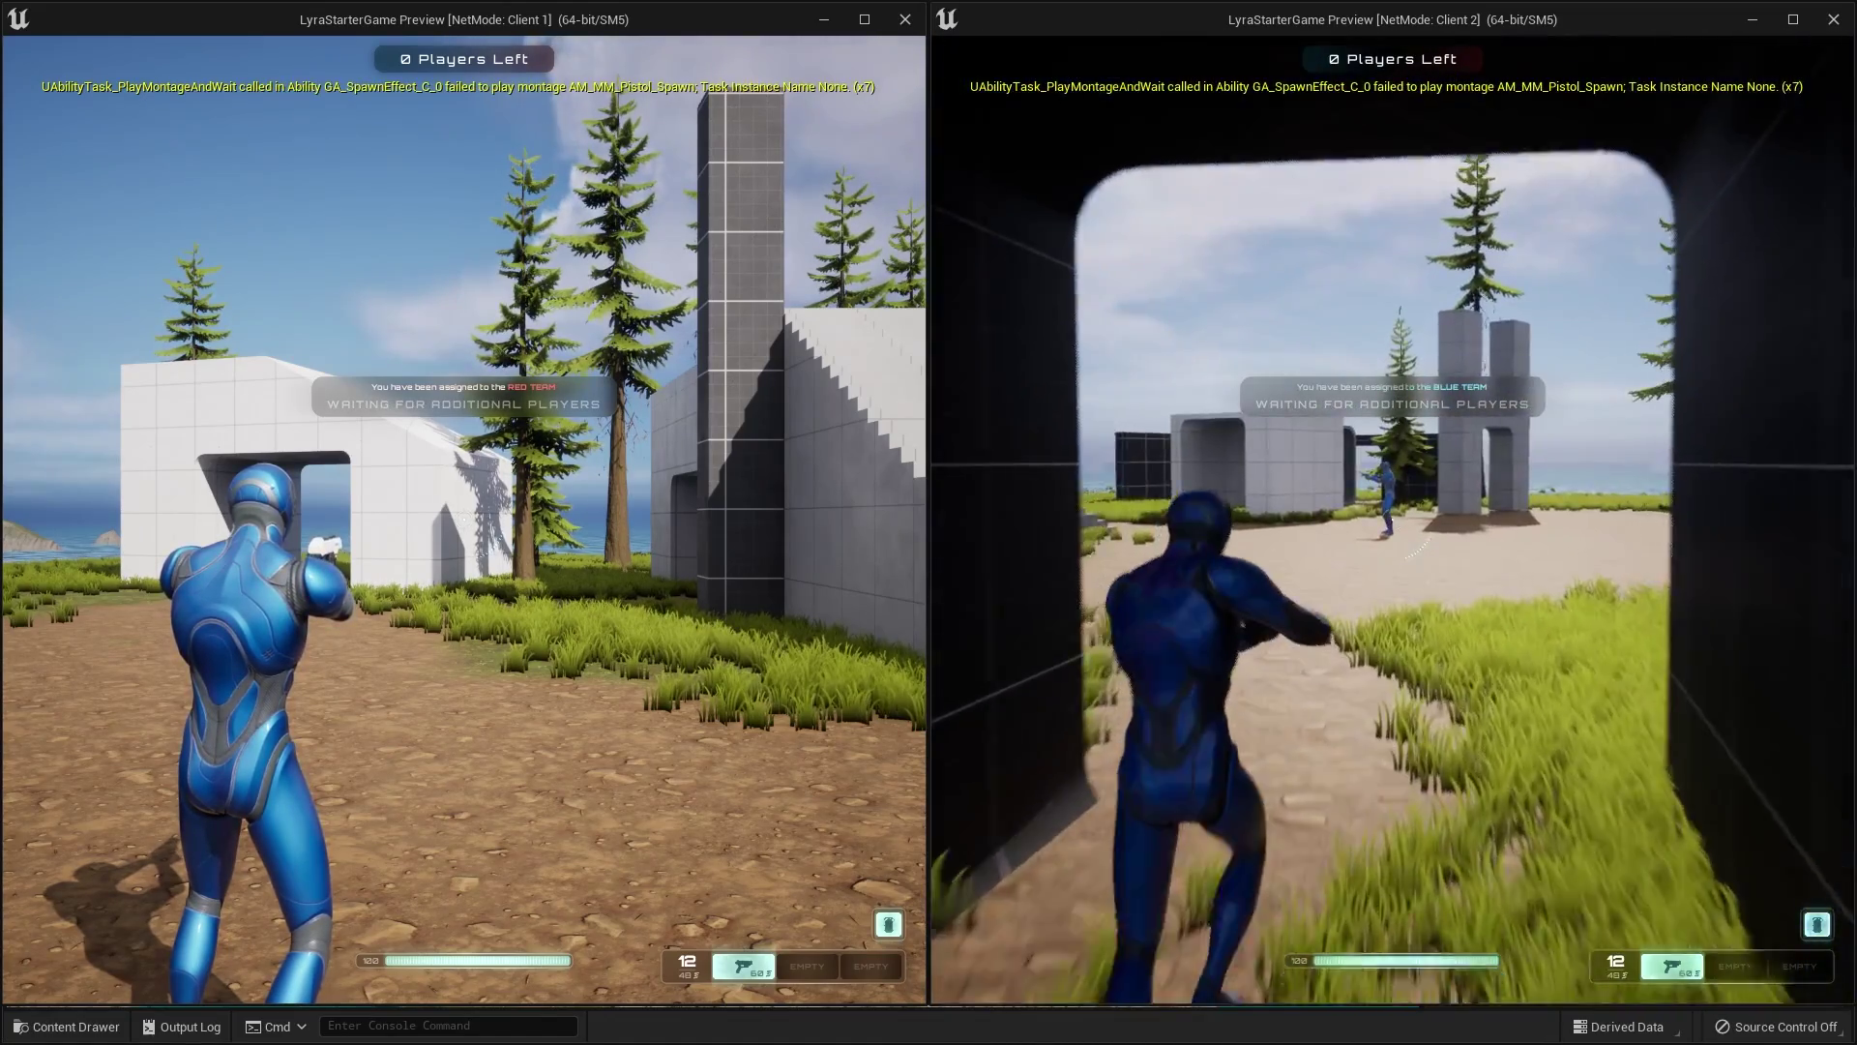
Run Client 2's character across the waiting island's open ground past the structures, jumping along the way
{"action": "key", "text": "w"}
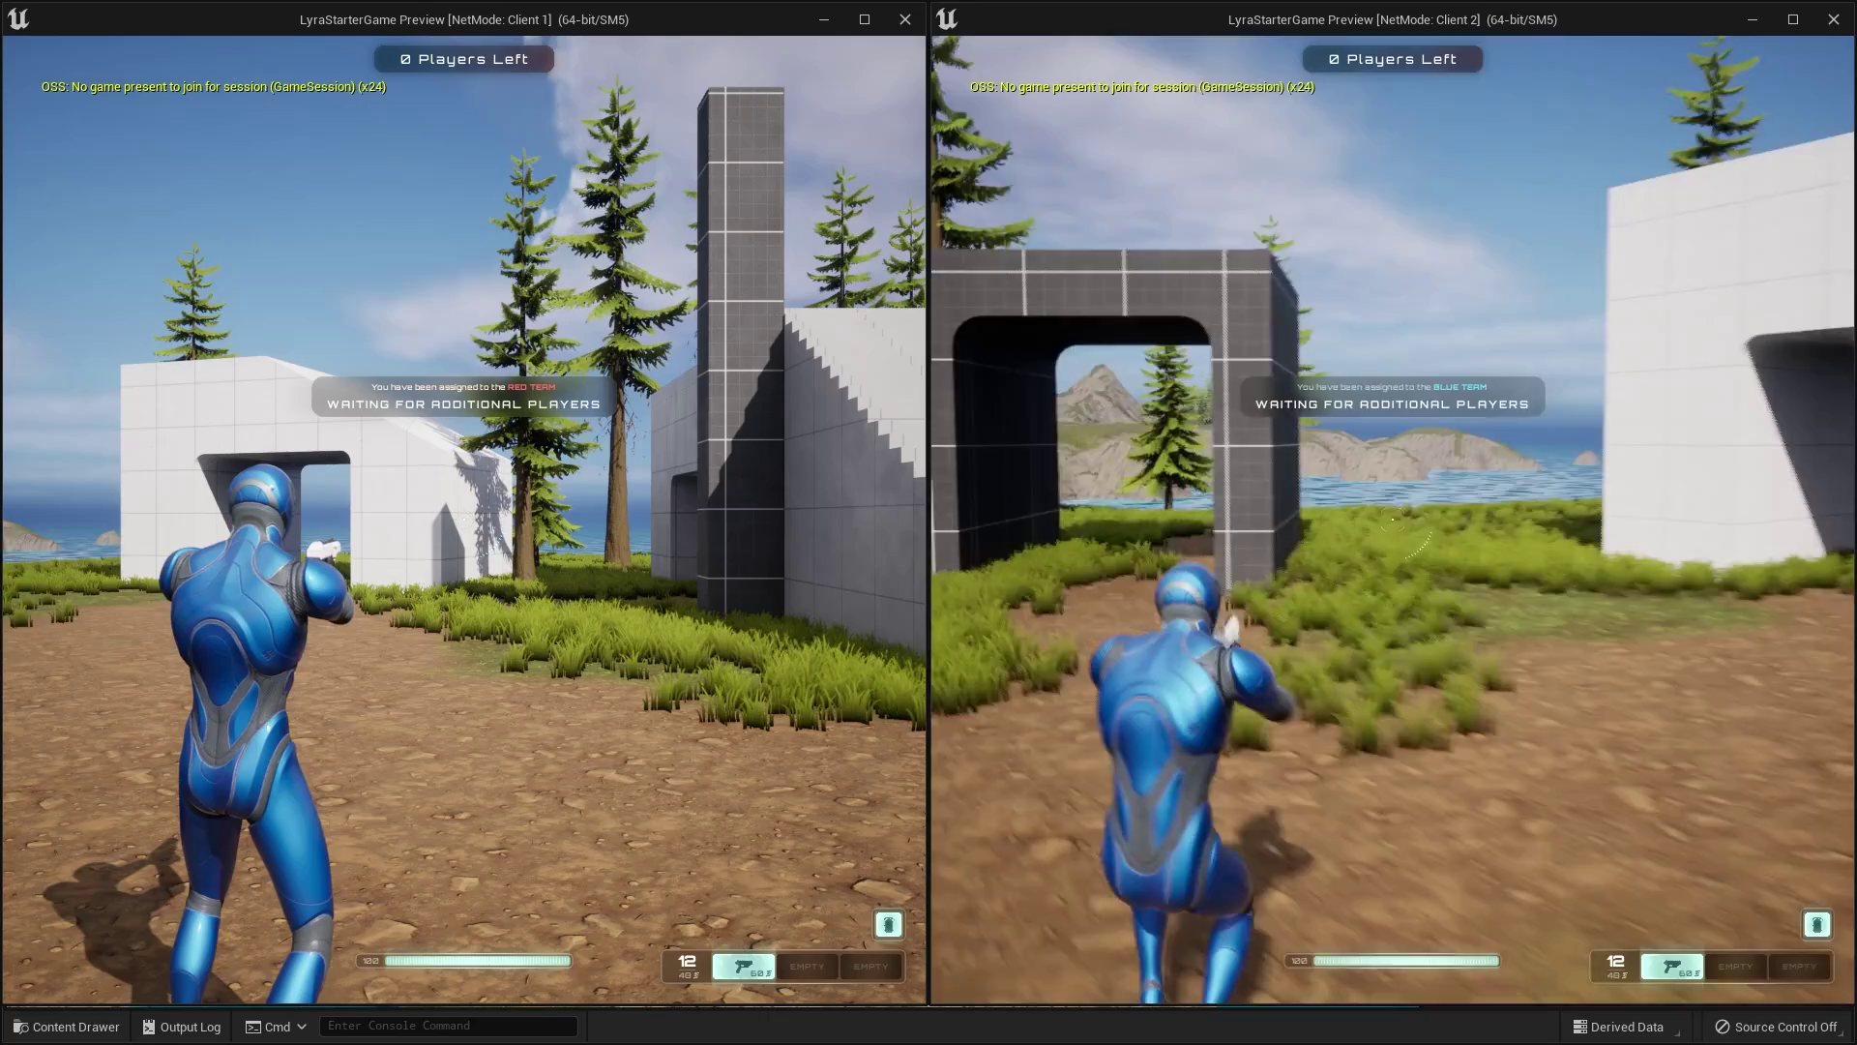
{"action": "key", "text": "w"}
{"action": "key", "text": "space"}
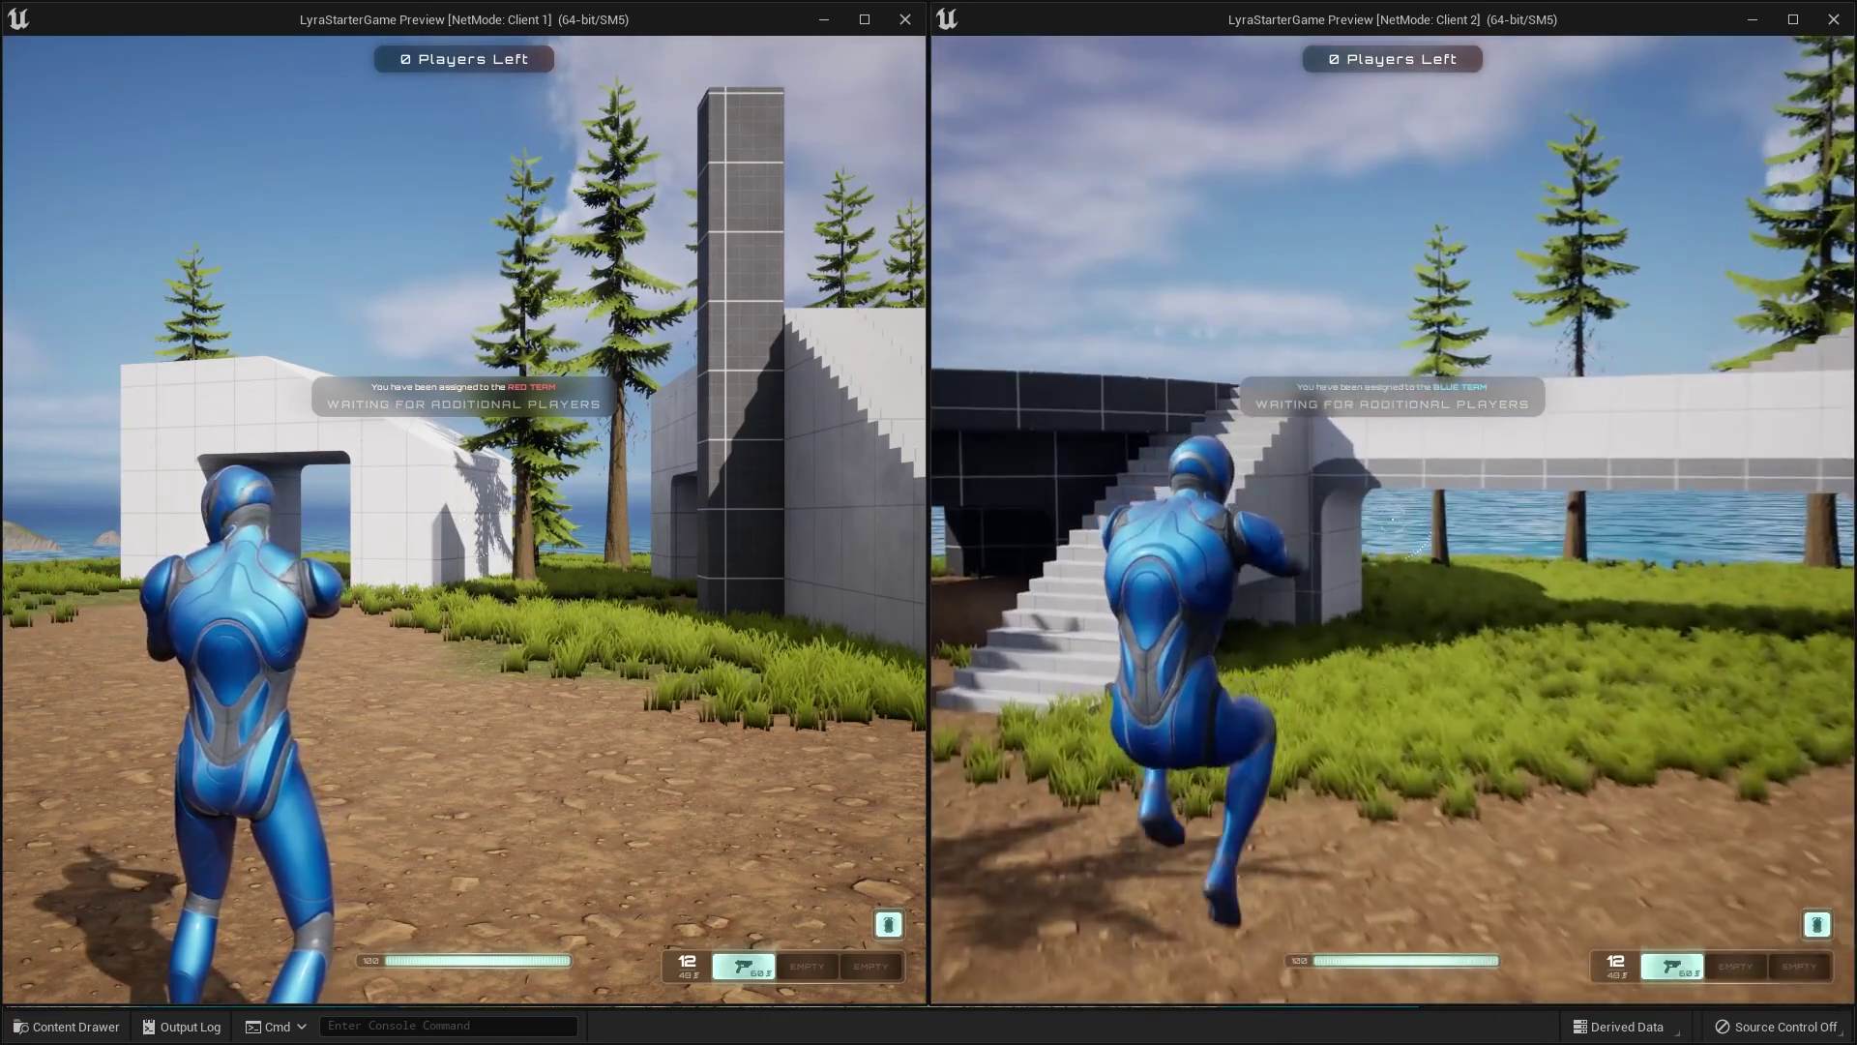
{"action": "key", "text": "w"}
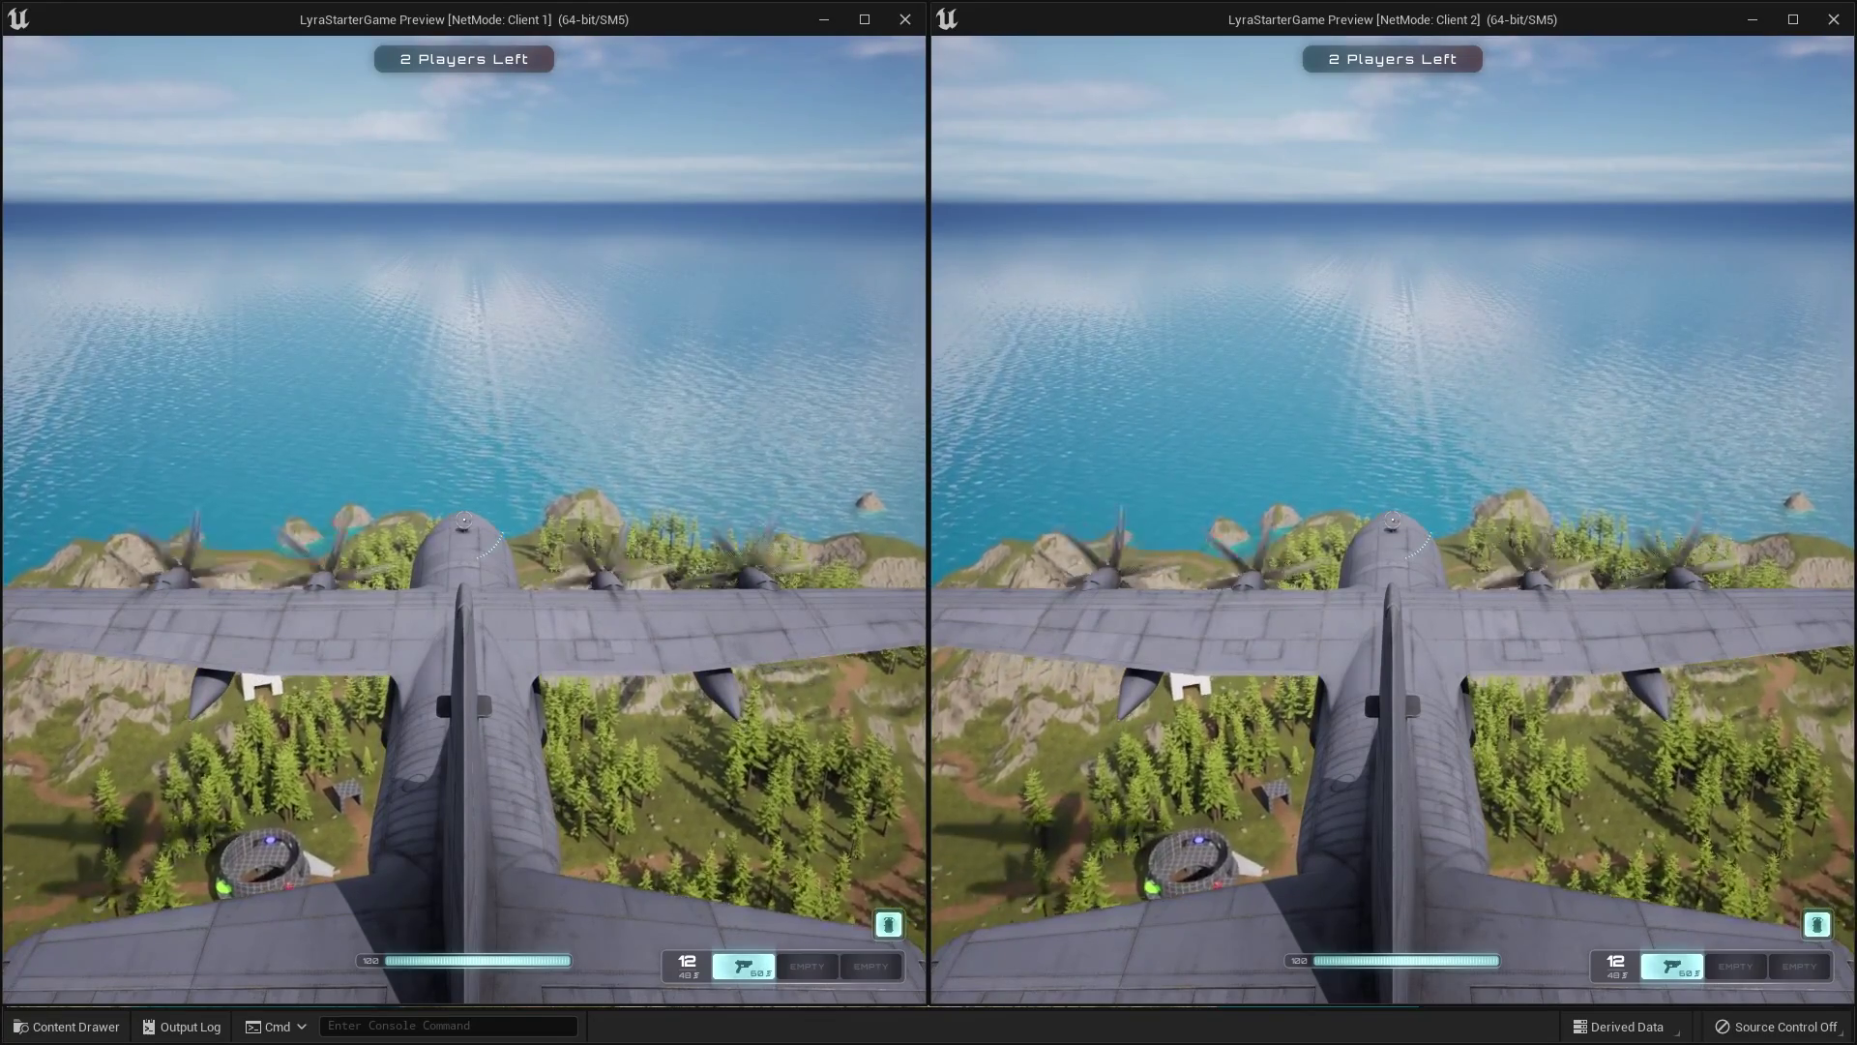
Jump both characters out of the plane above the main island, switching control from Client 2 to Client 1
{"action": "key", "text": "super"}
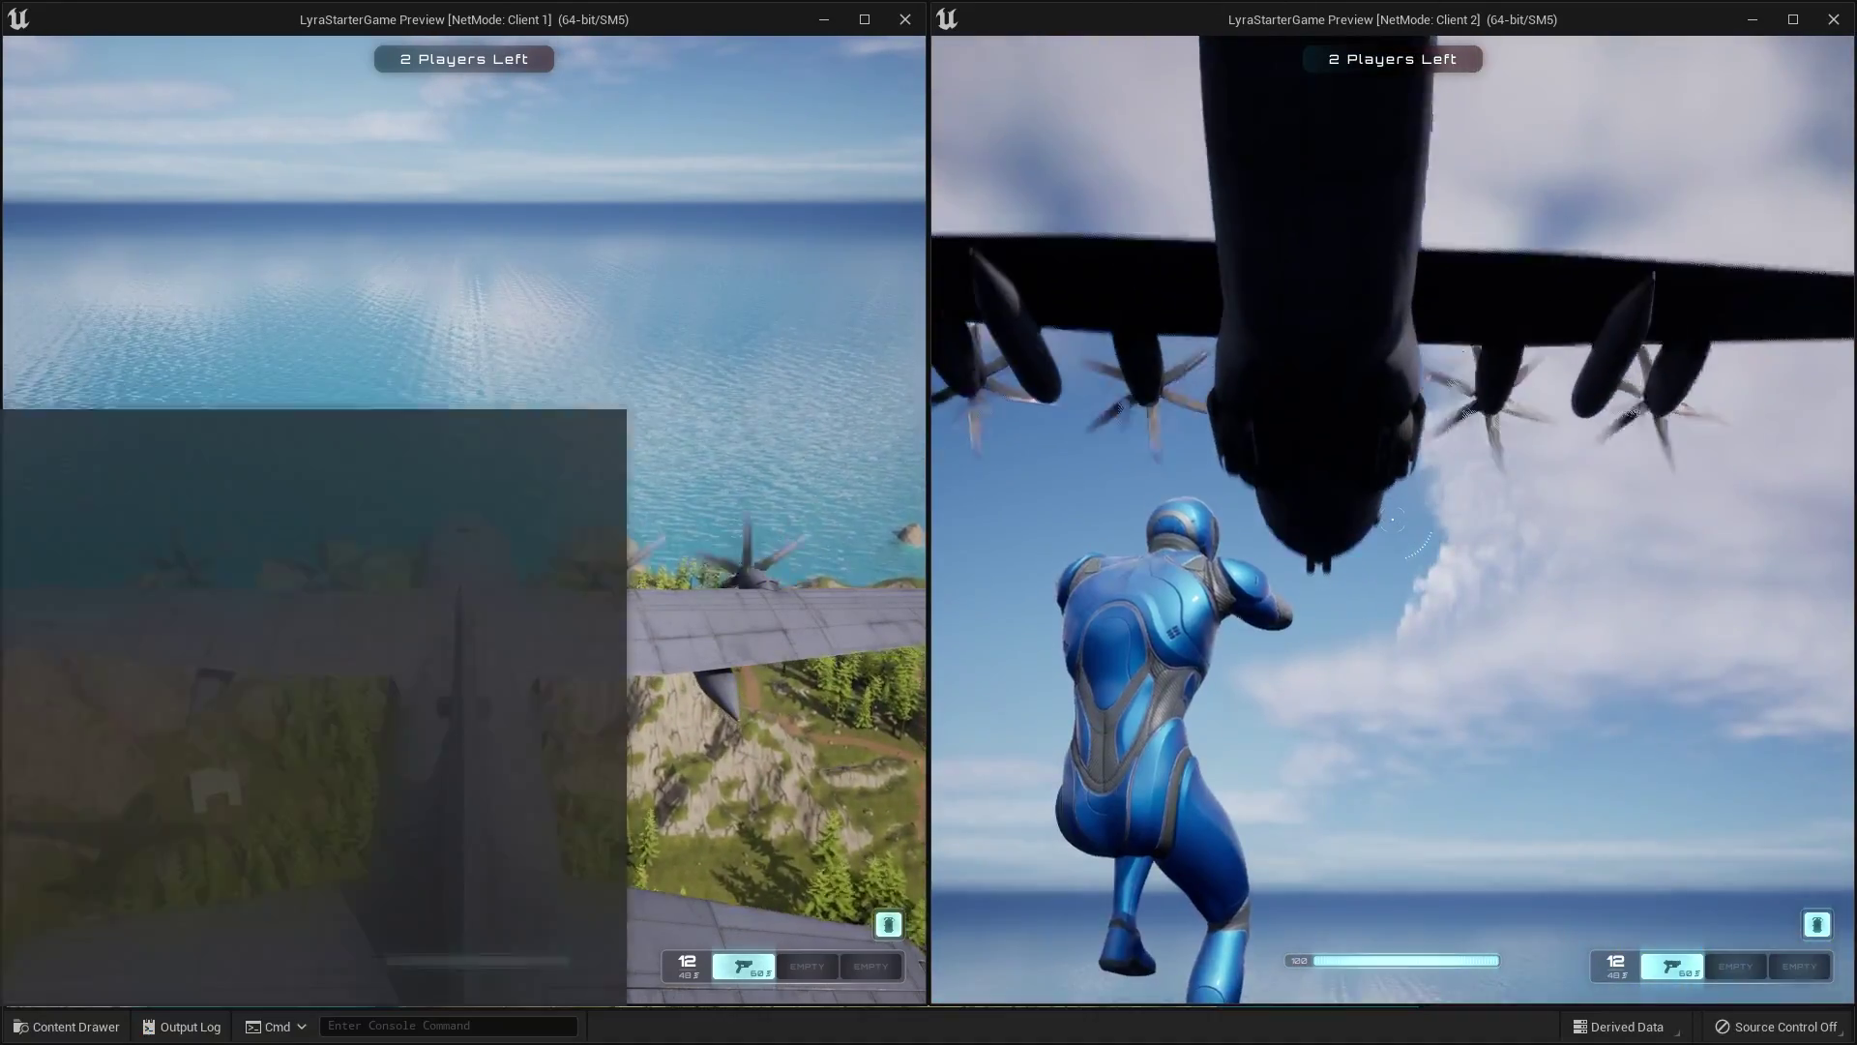
{"action": "key", "text": "space"}
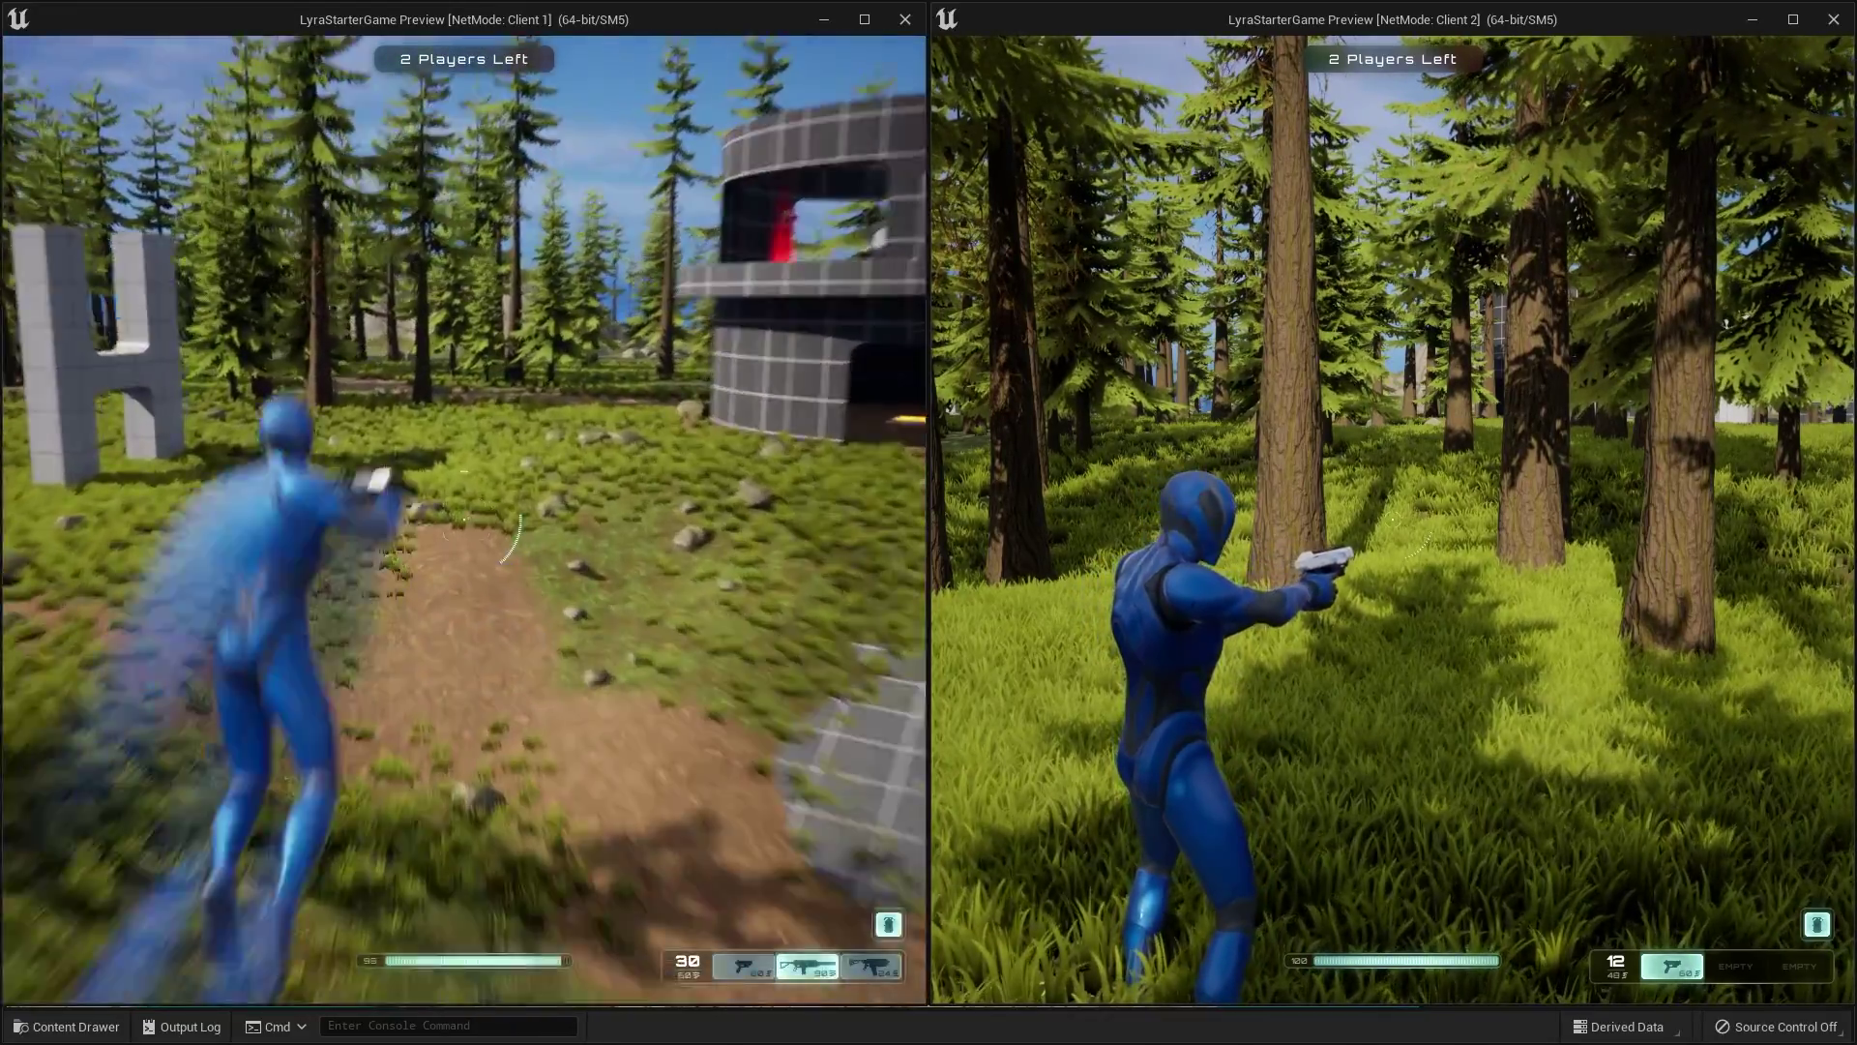
Switch Client 1's character between its weapons while running through the forest, finishing with the second weapon equipped
{"action": "key", "text": "3"}
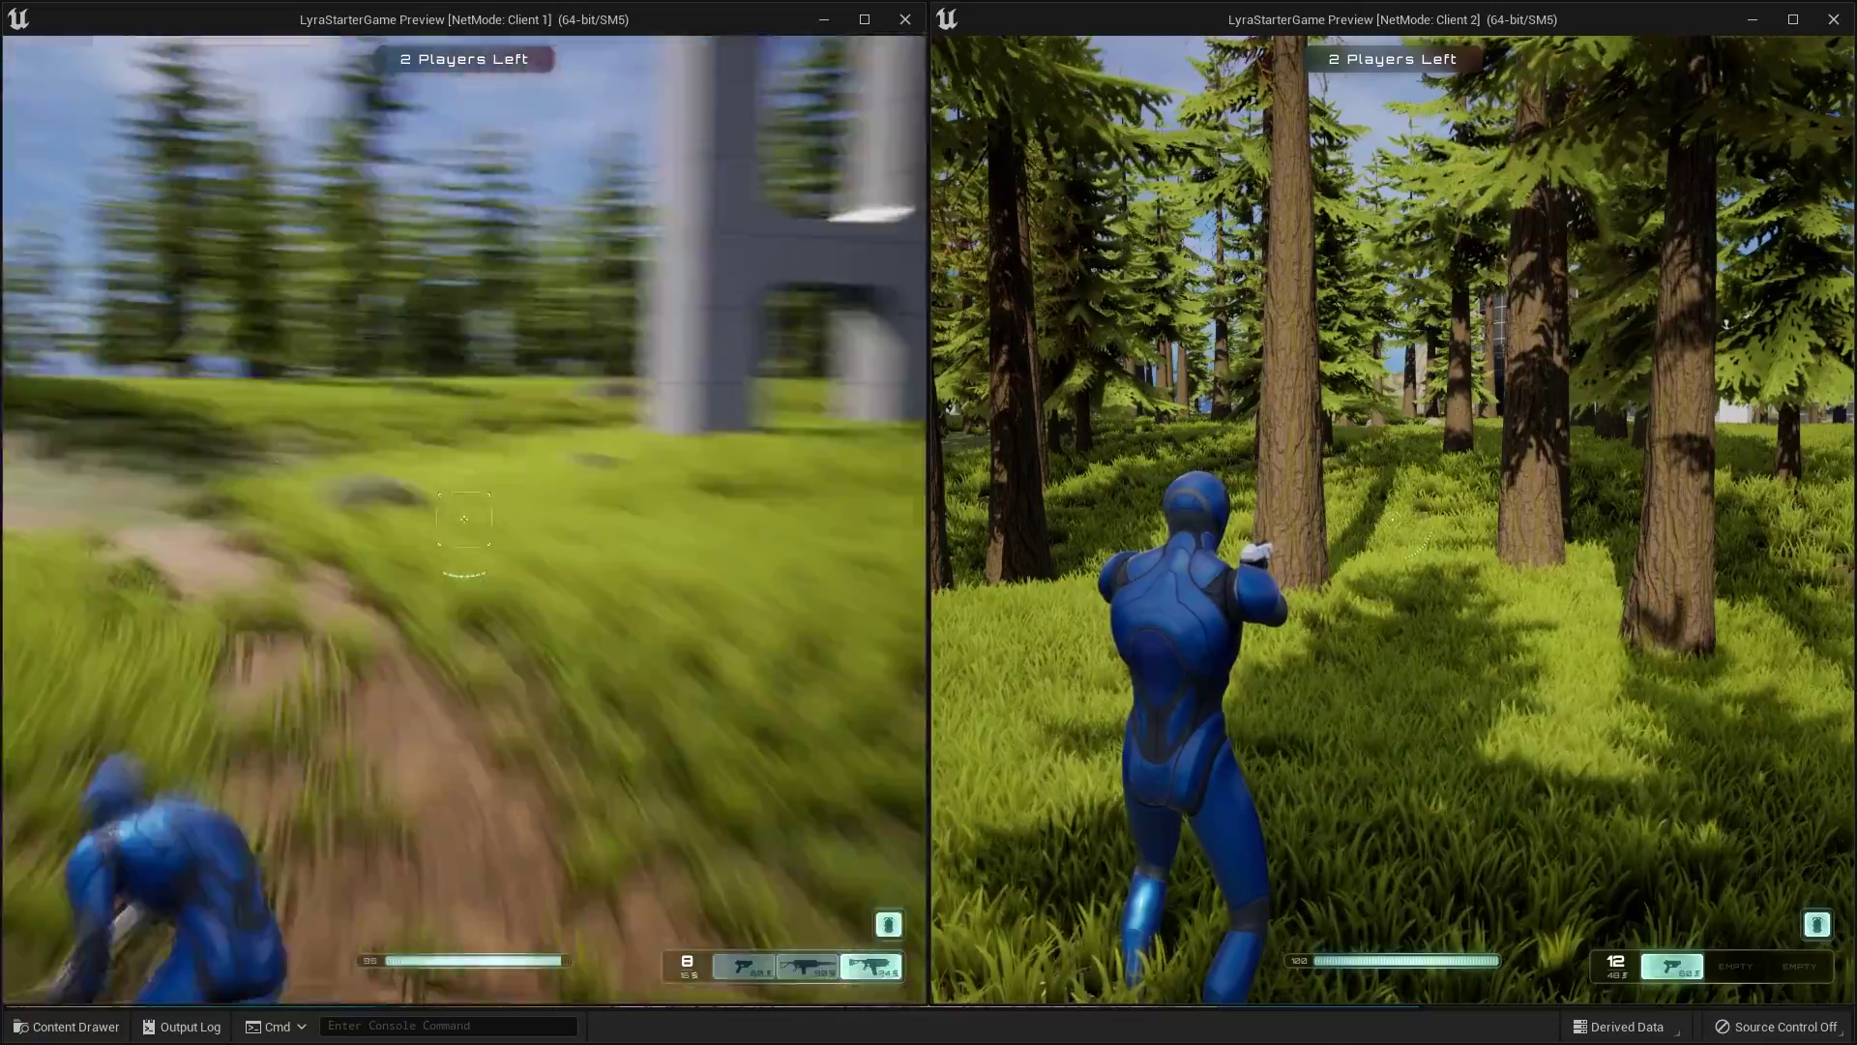
{"action": "key", "text": "1"}
{"action": "key", "text": "3"}
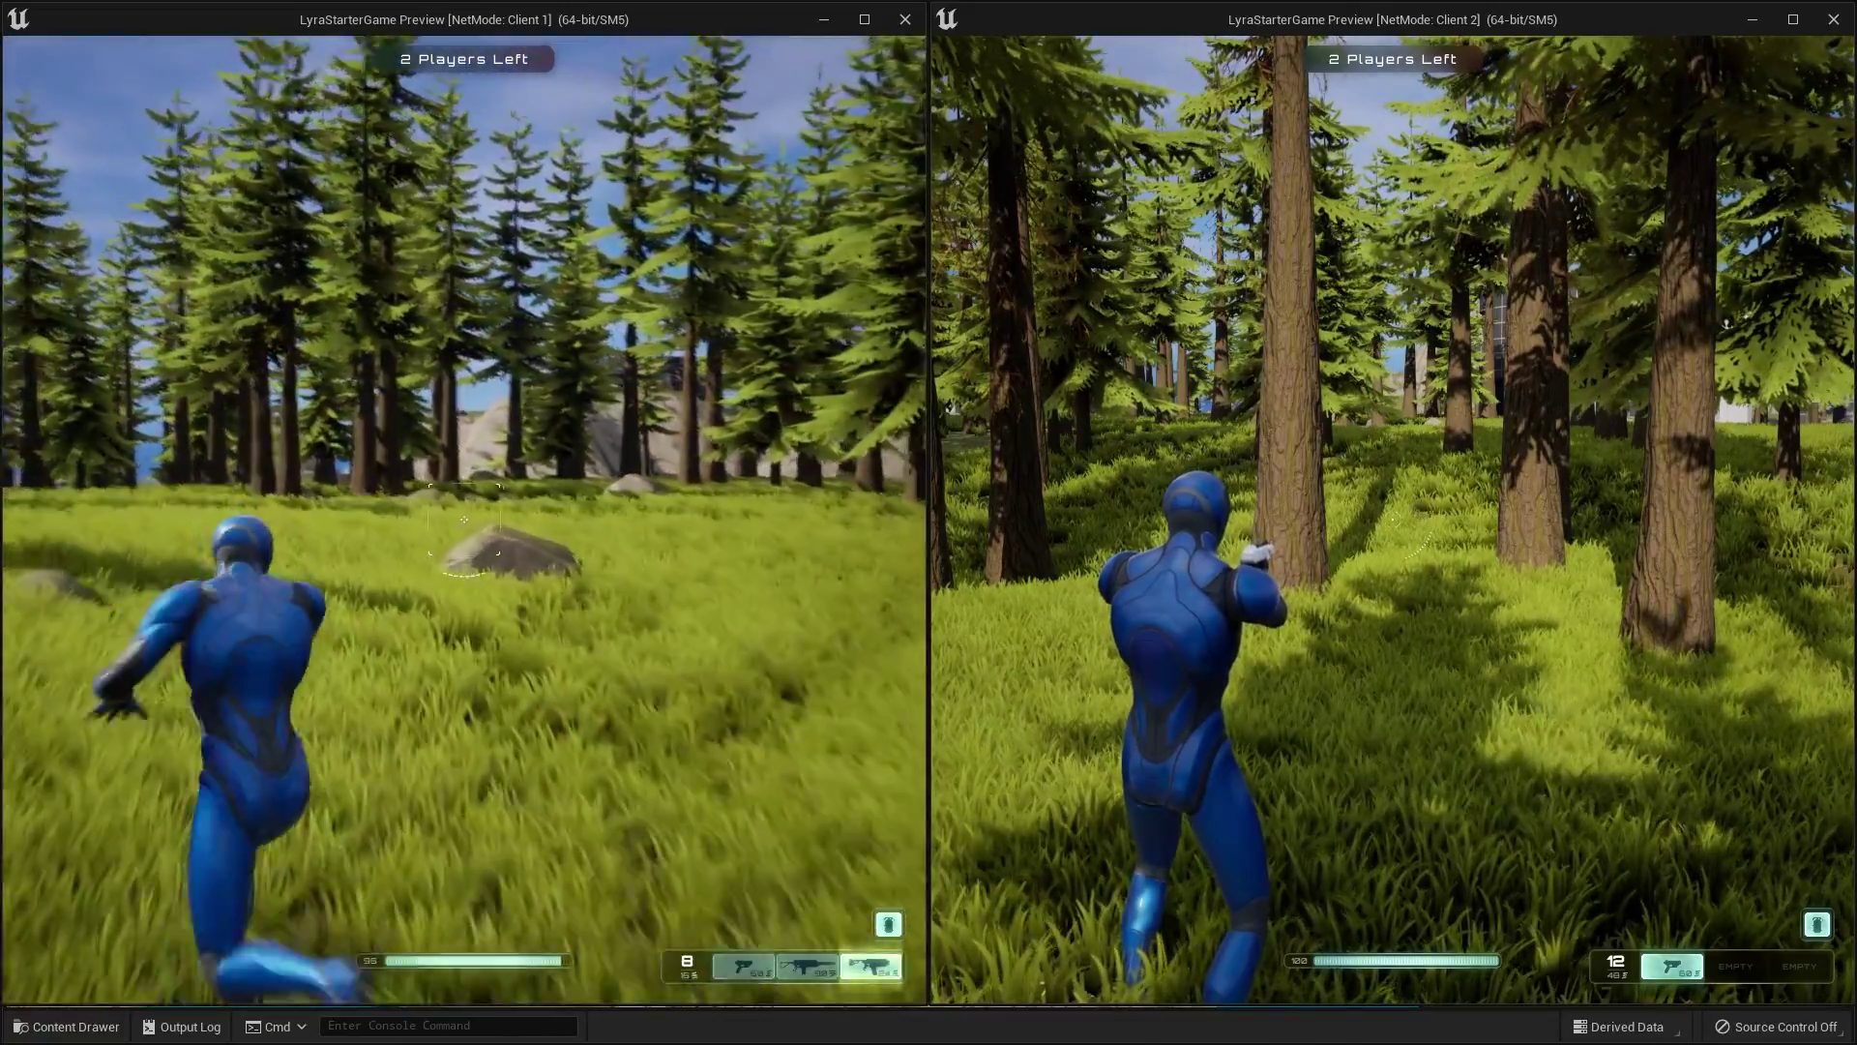
{"action": "key", "text": "1"}
{"action": "key", "text": "w"}
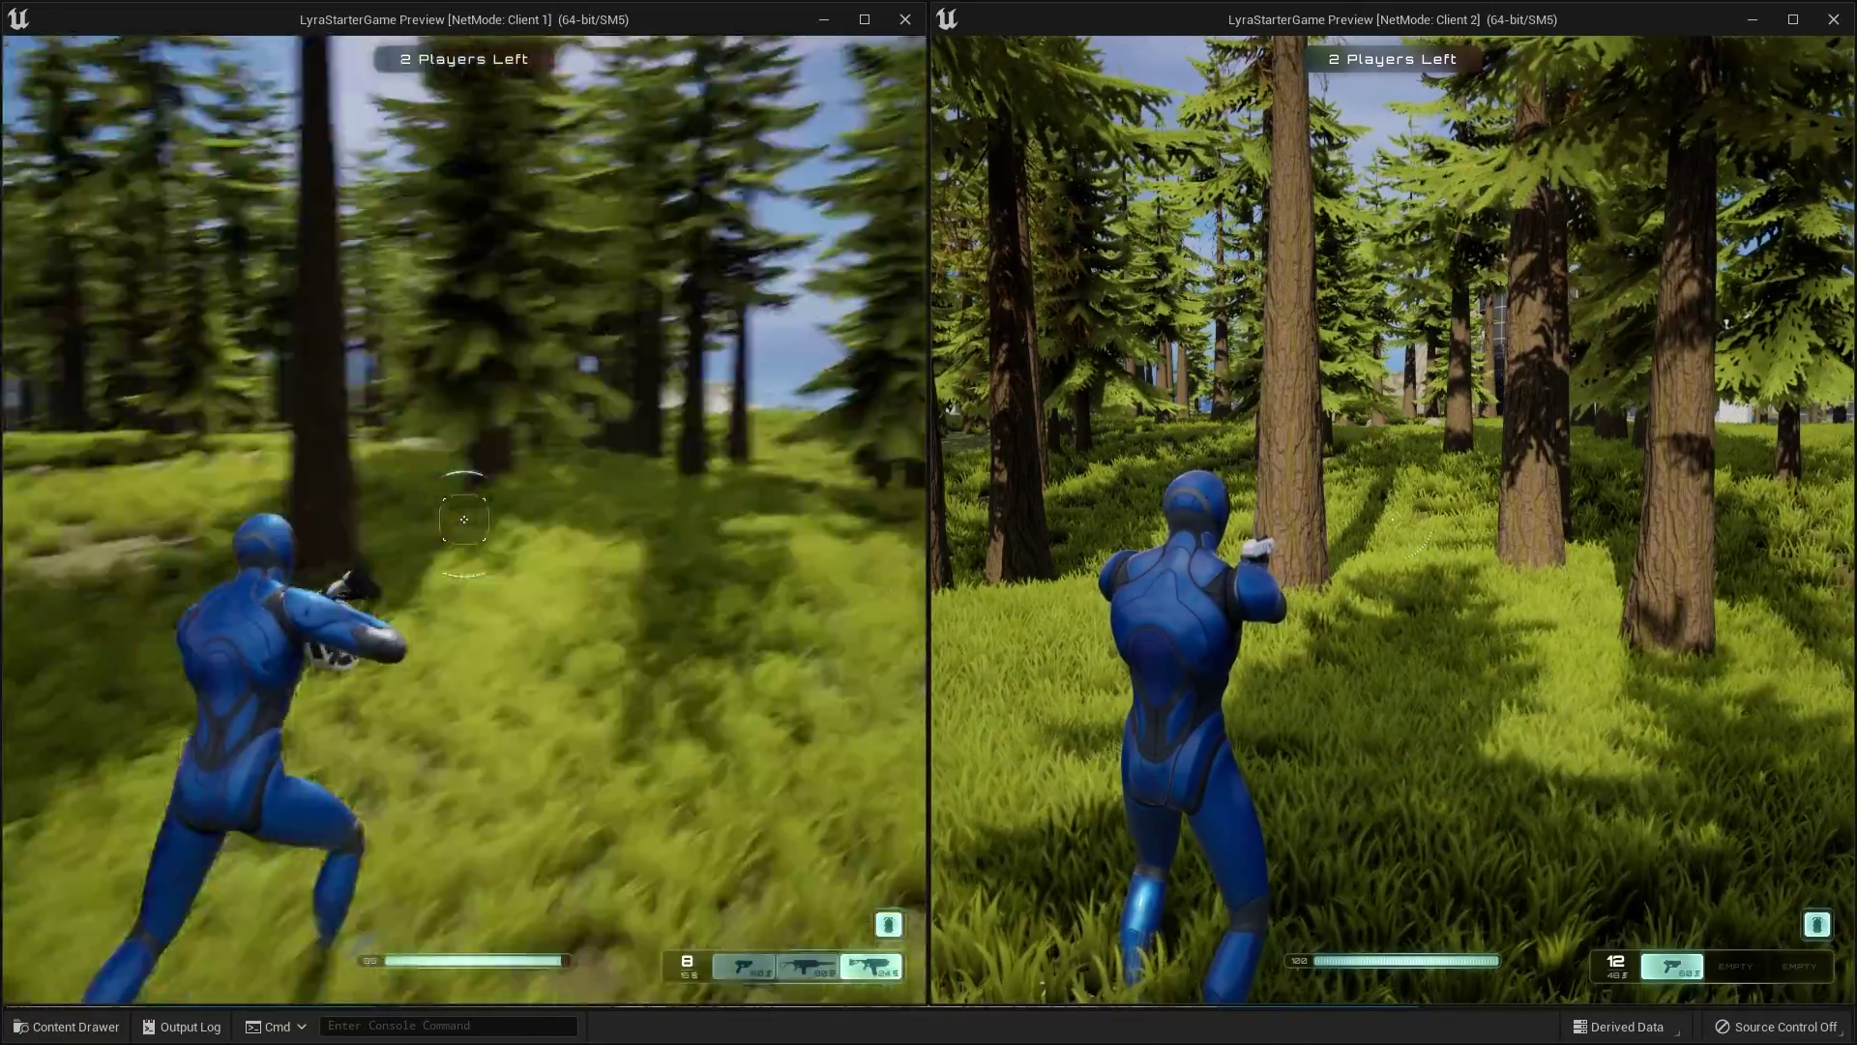
{"action": "key", "text": "2"}
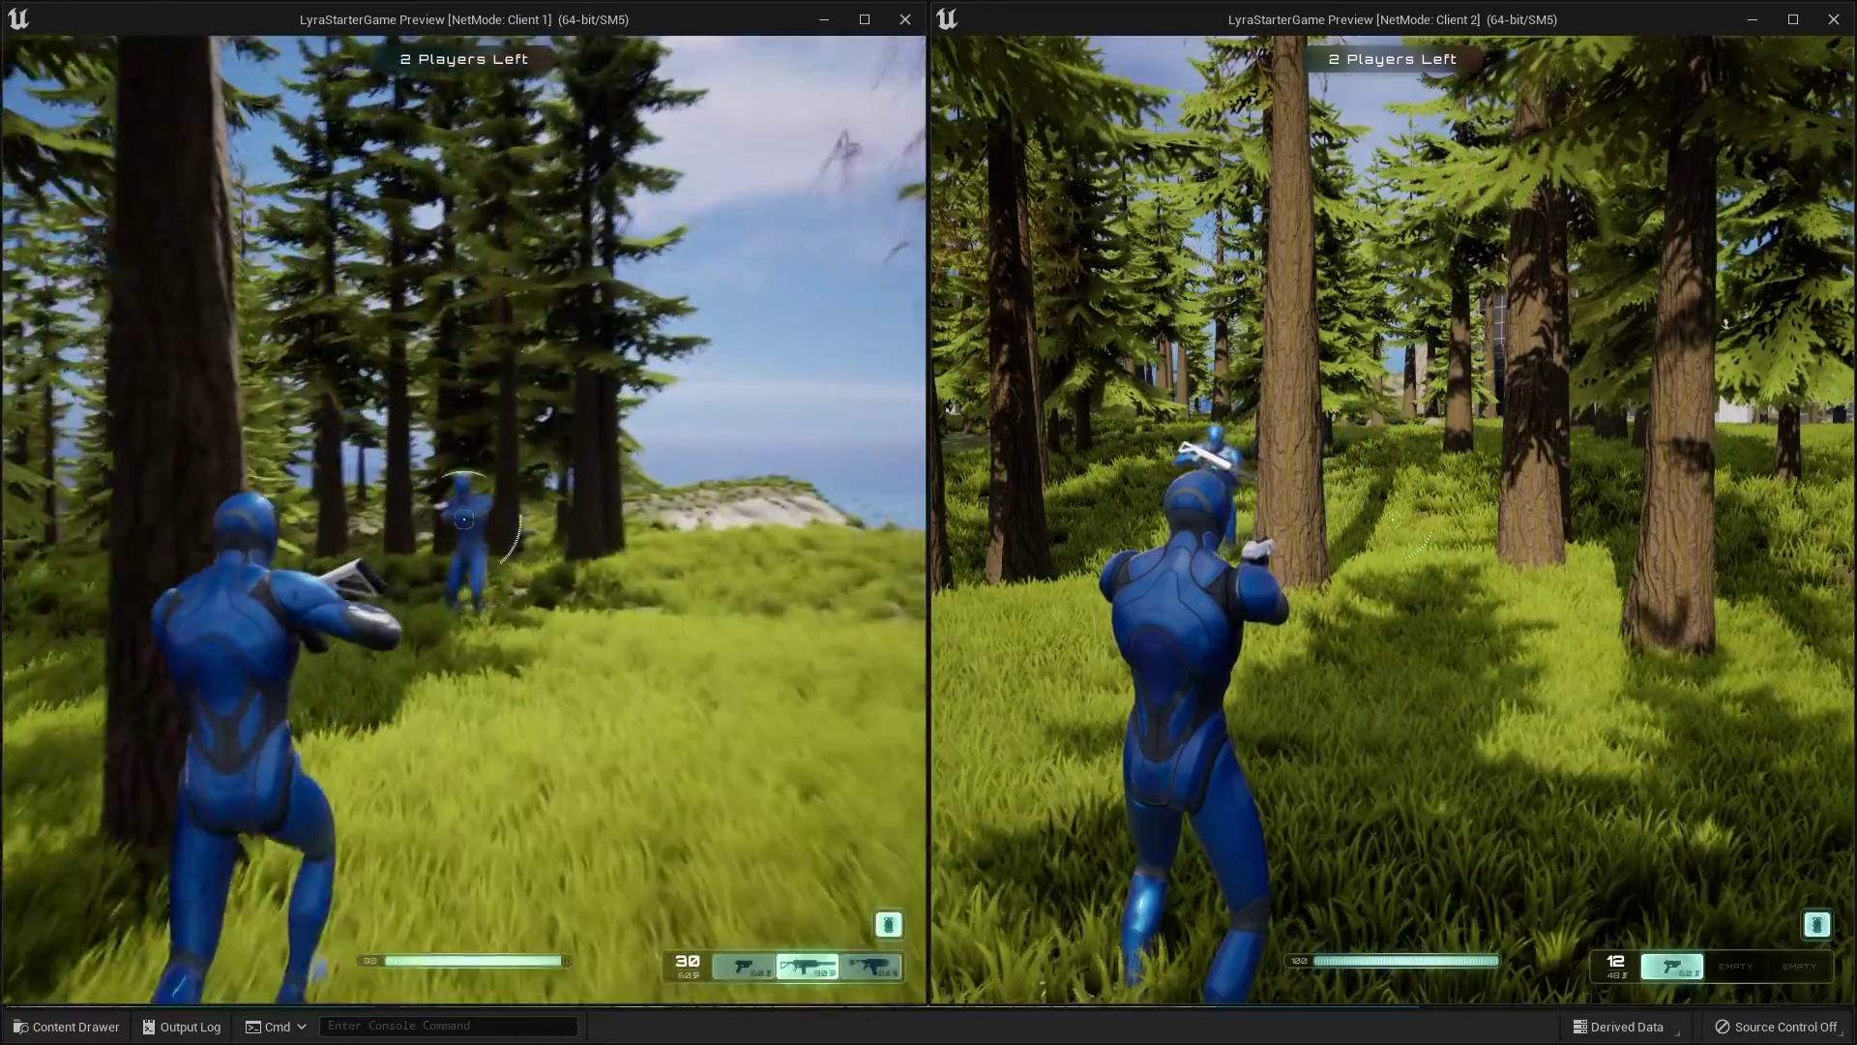
Aim at Client 2's character and shoot it down with Client 1's second weapon, and stop the play-in-editor session
{"action": "right_click", "coordinate": [464, 520]}
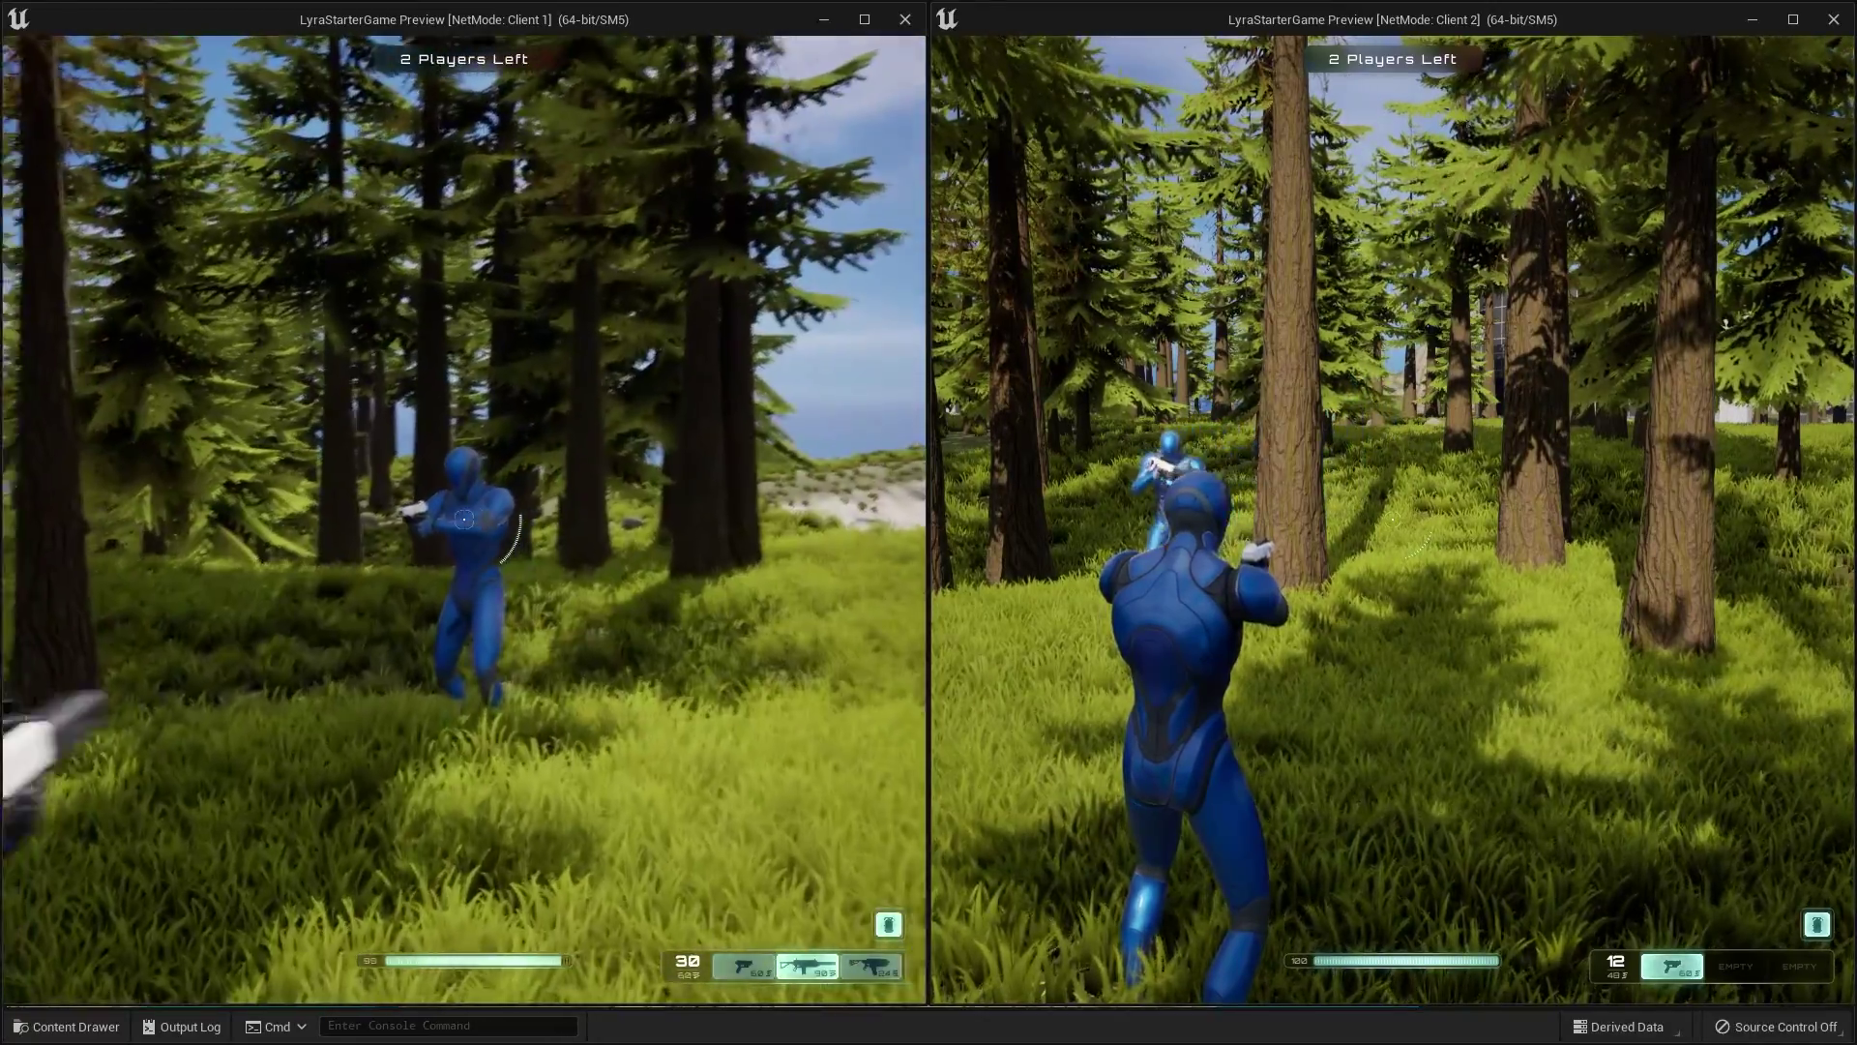
{"action": "left_click", "coordinate": [464, 520]}
{"action": "left_click", "coordinate": [464, 519]}
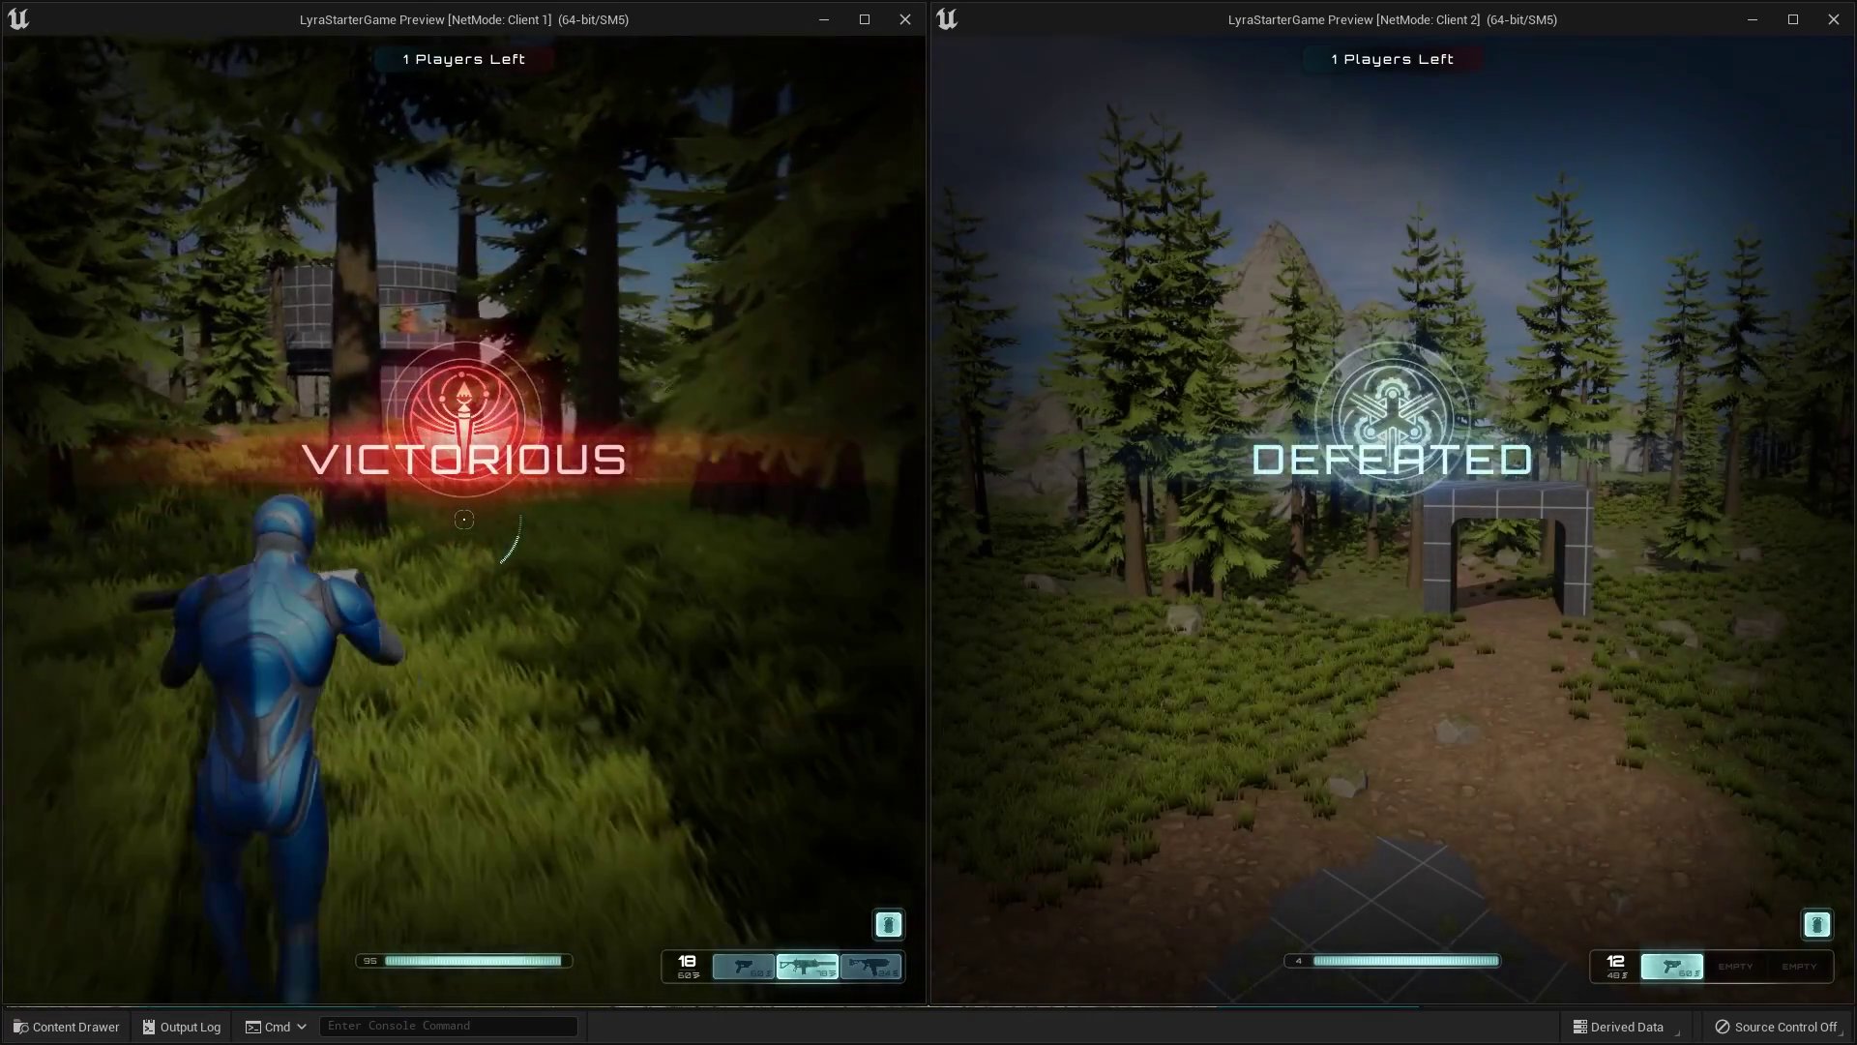
{"action": "key", "text": "Escape"}
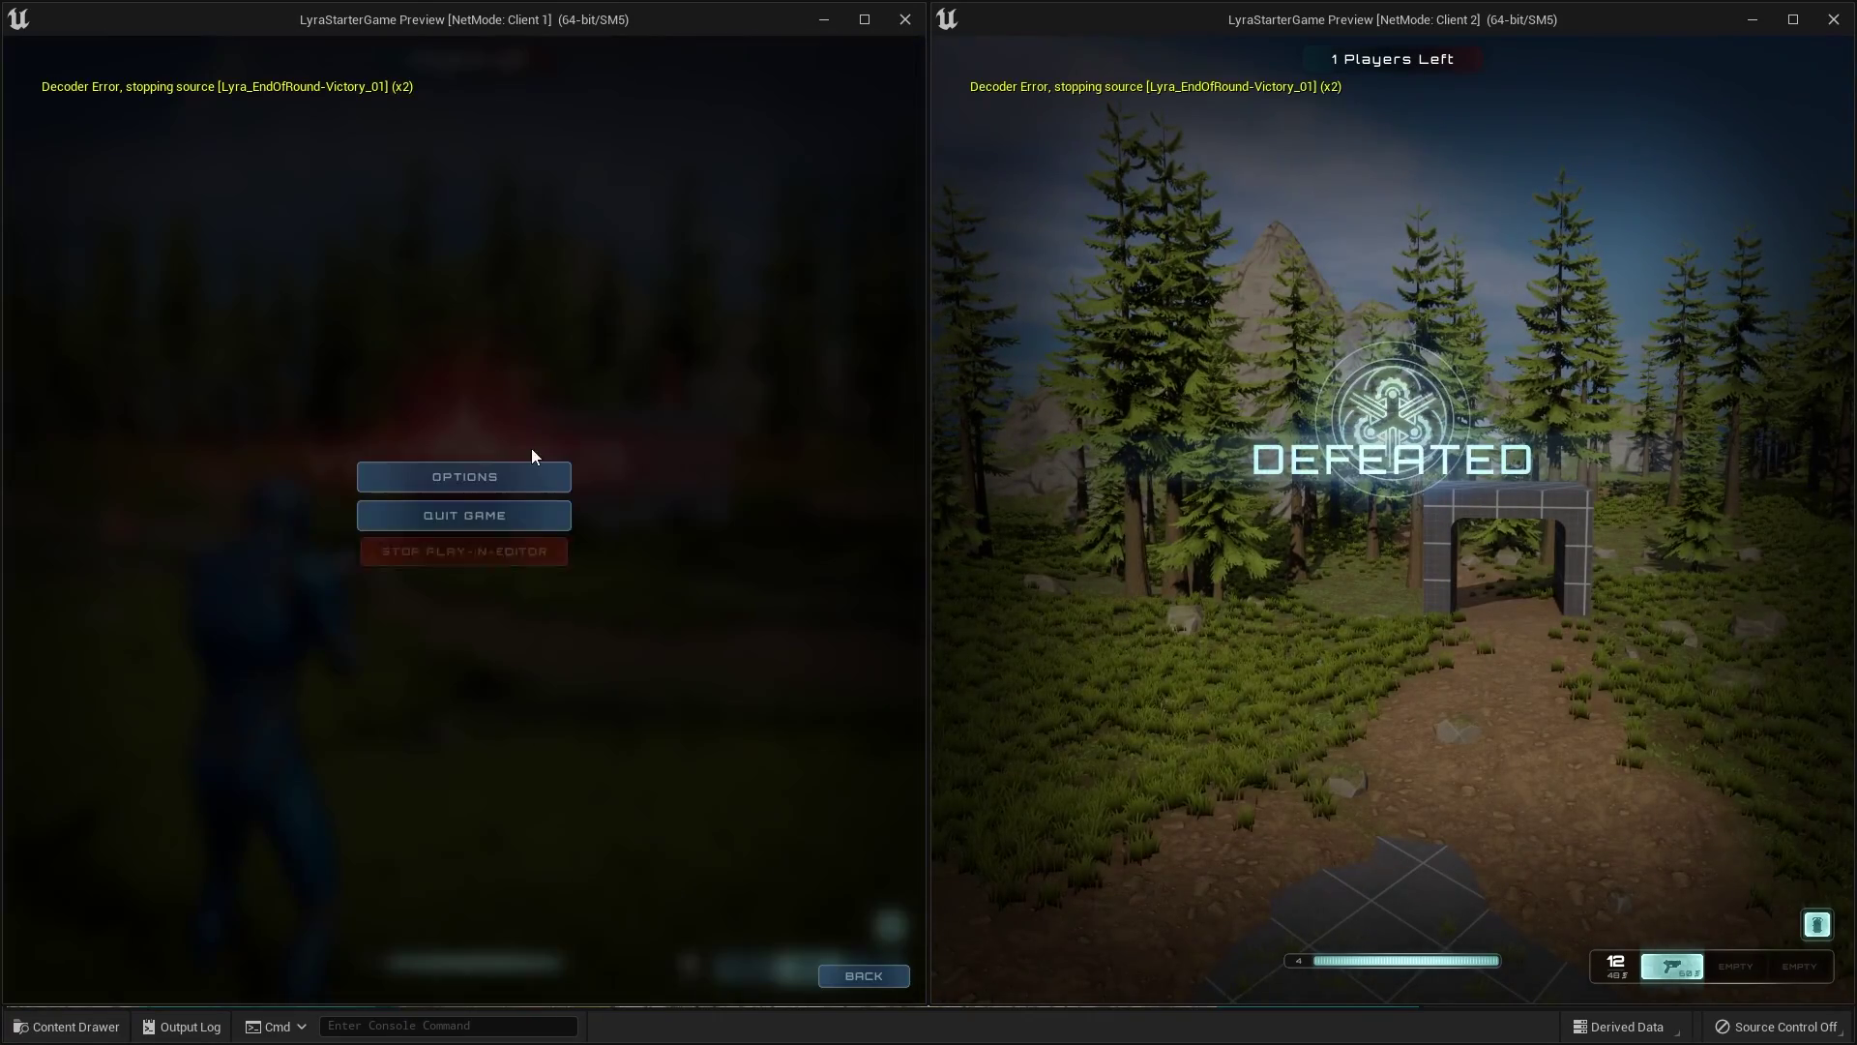
{"action": "left_click", "coordinate": [482, 546]}
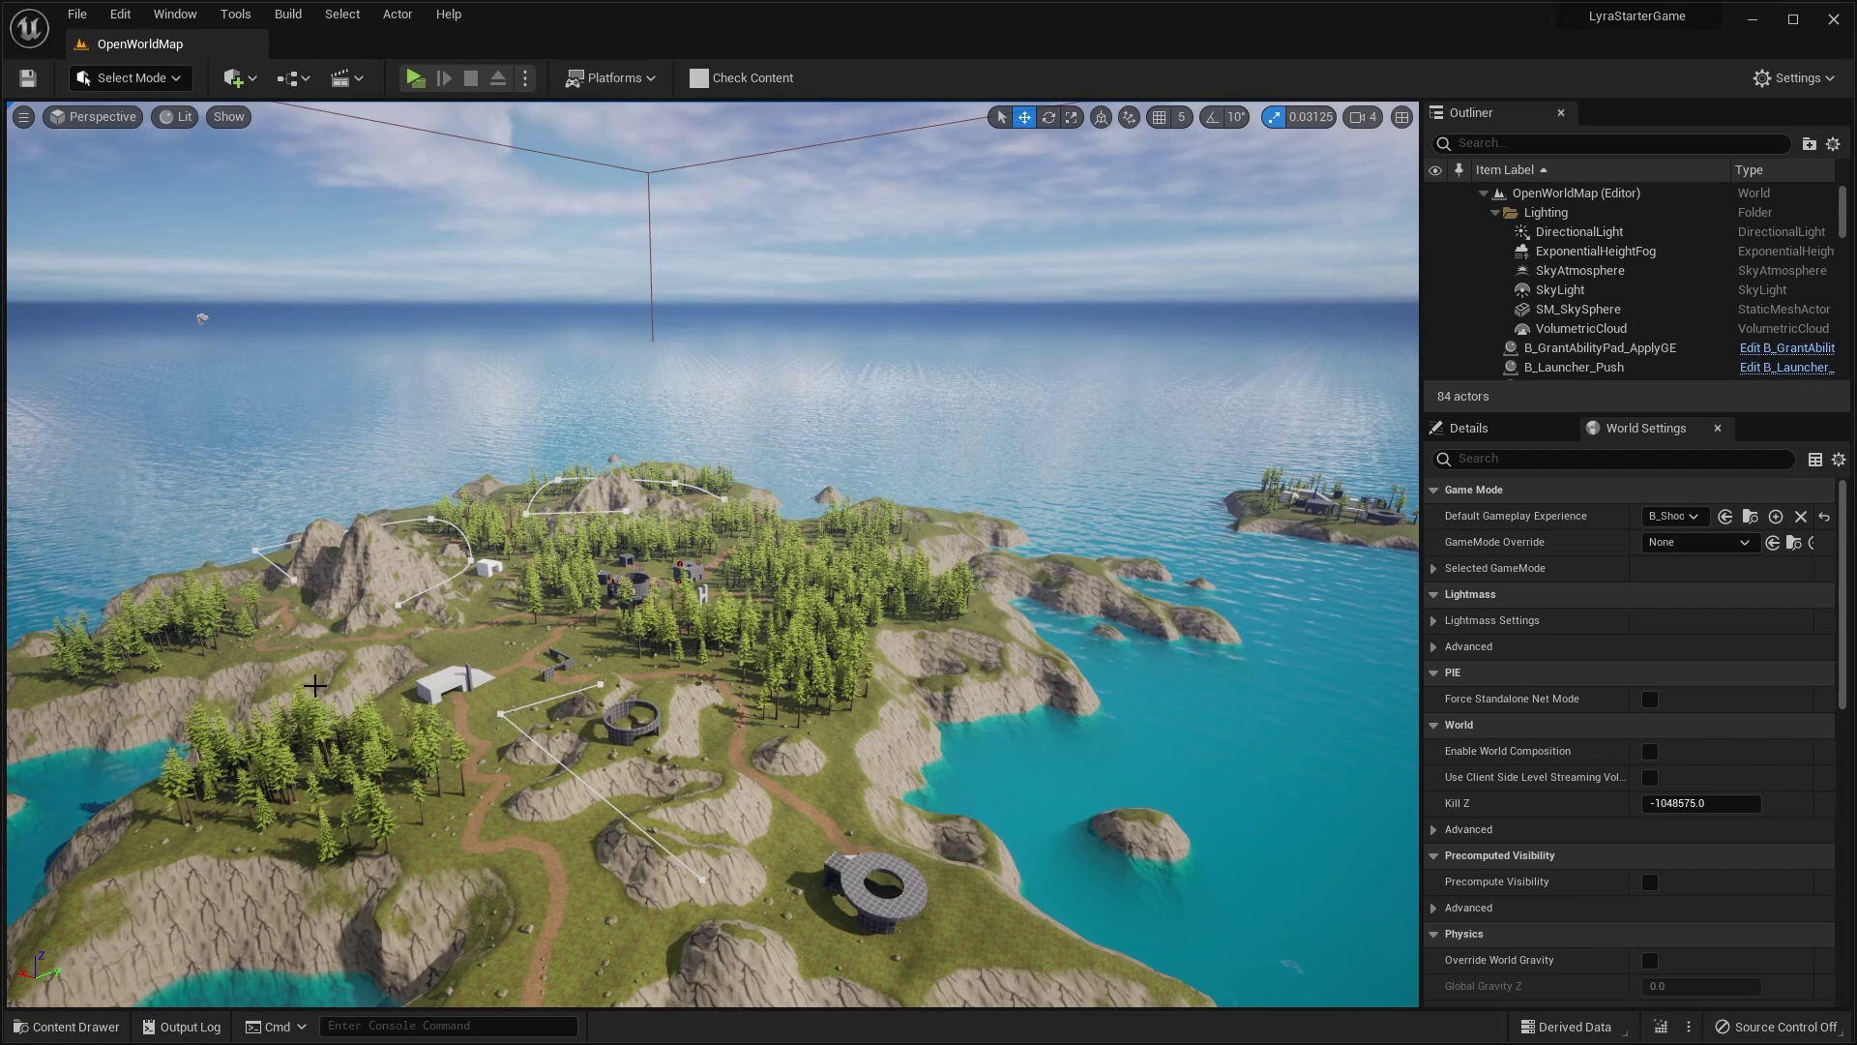
Open the battle royale experience definition, review its actions, and open the B_ScoringBRNEW component referenced in its component list
{"action": "left_click", "coordinate": [77, 1026]}
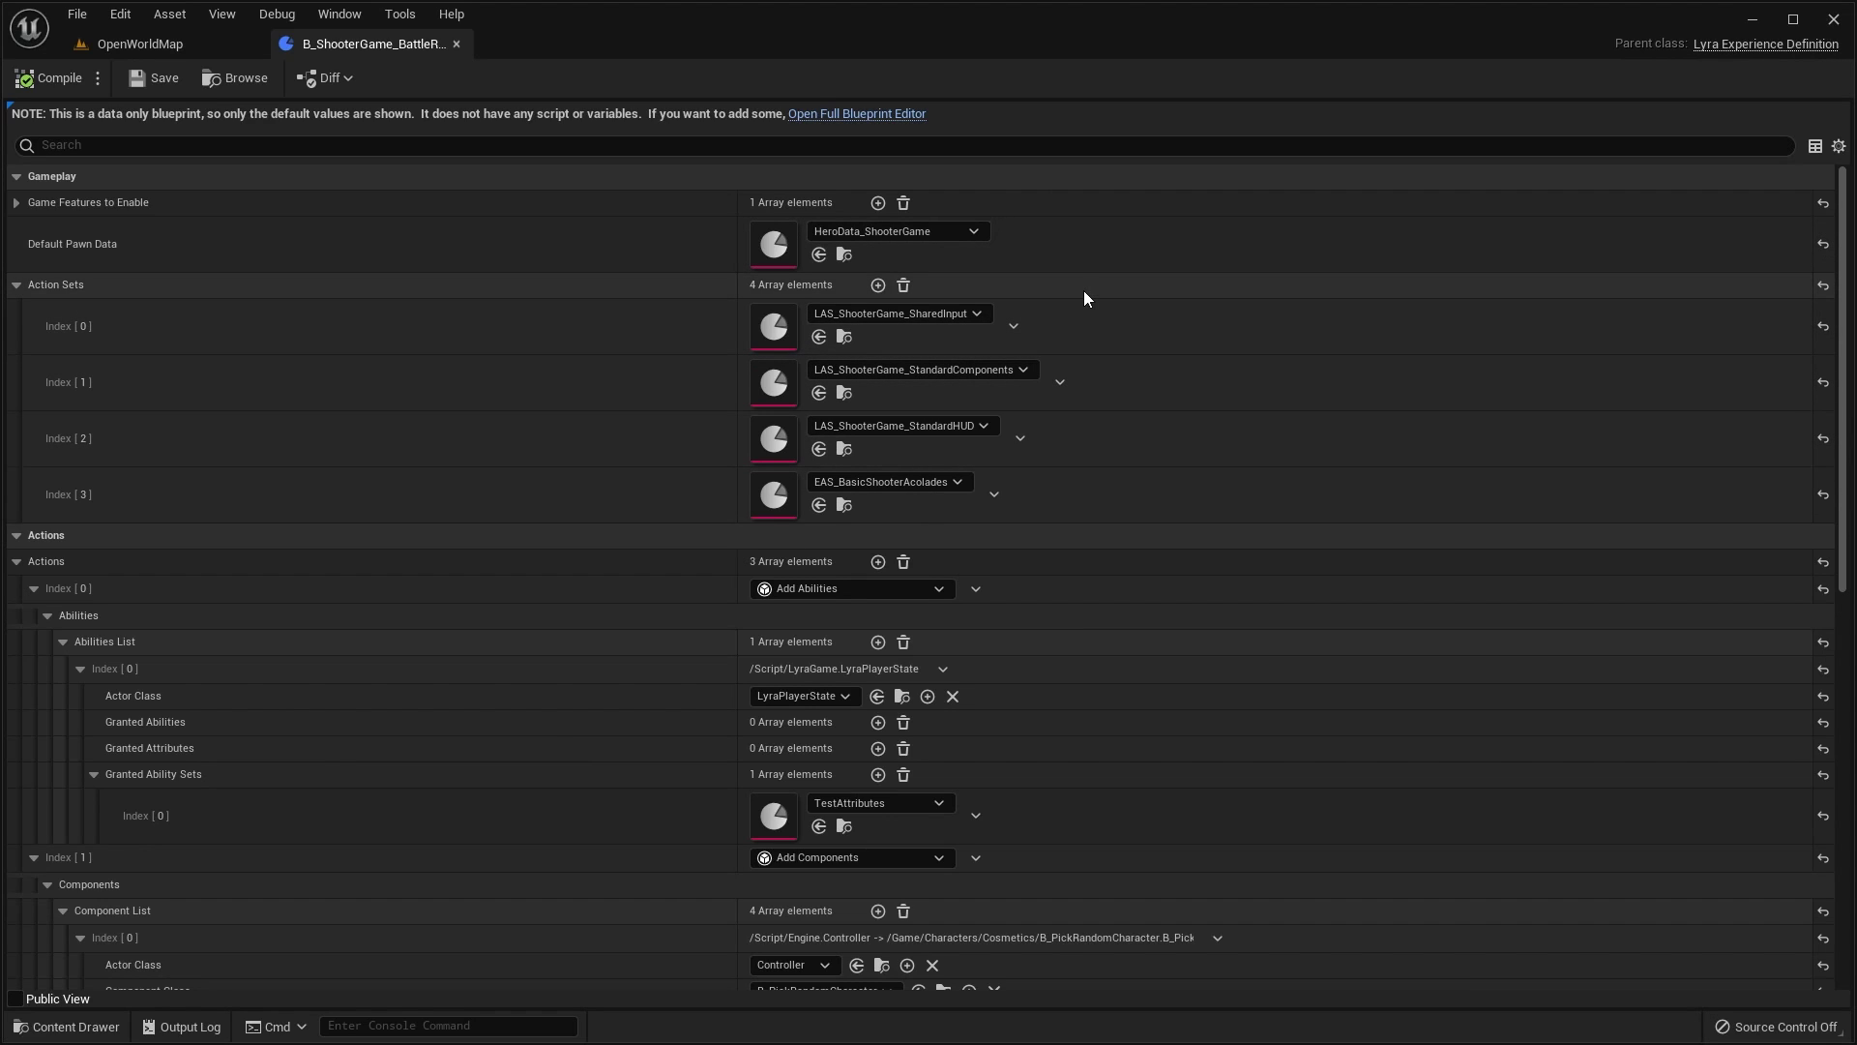
{"action": "scroll", "coordinate": [1112, 353], "scroll_direction": "down", "scroll_amount": 3}
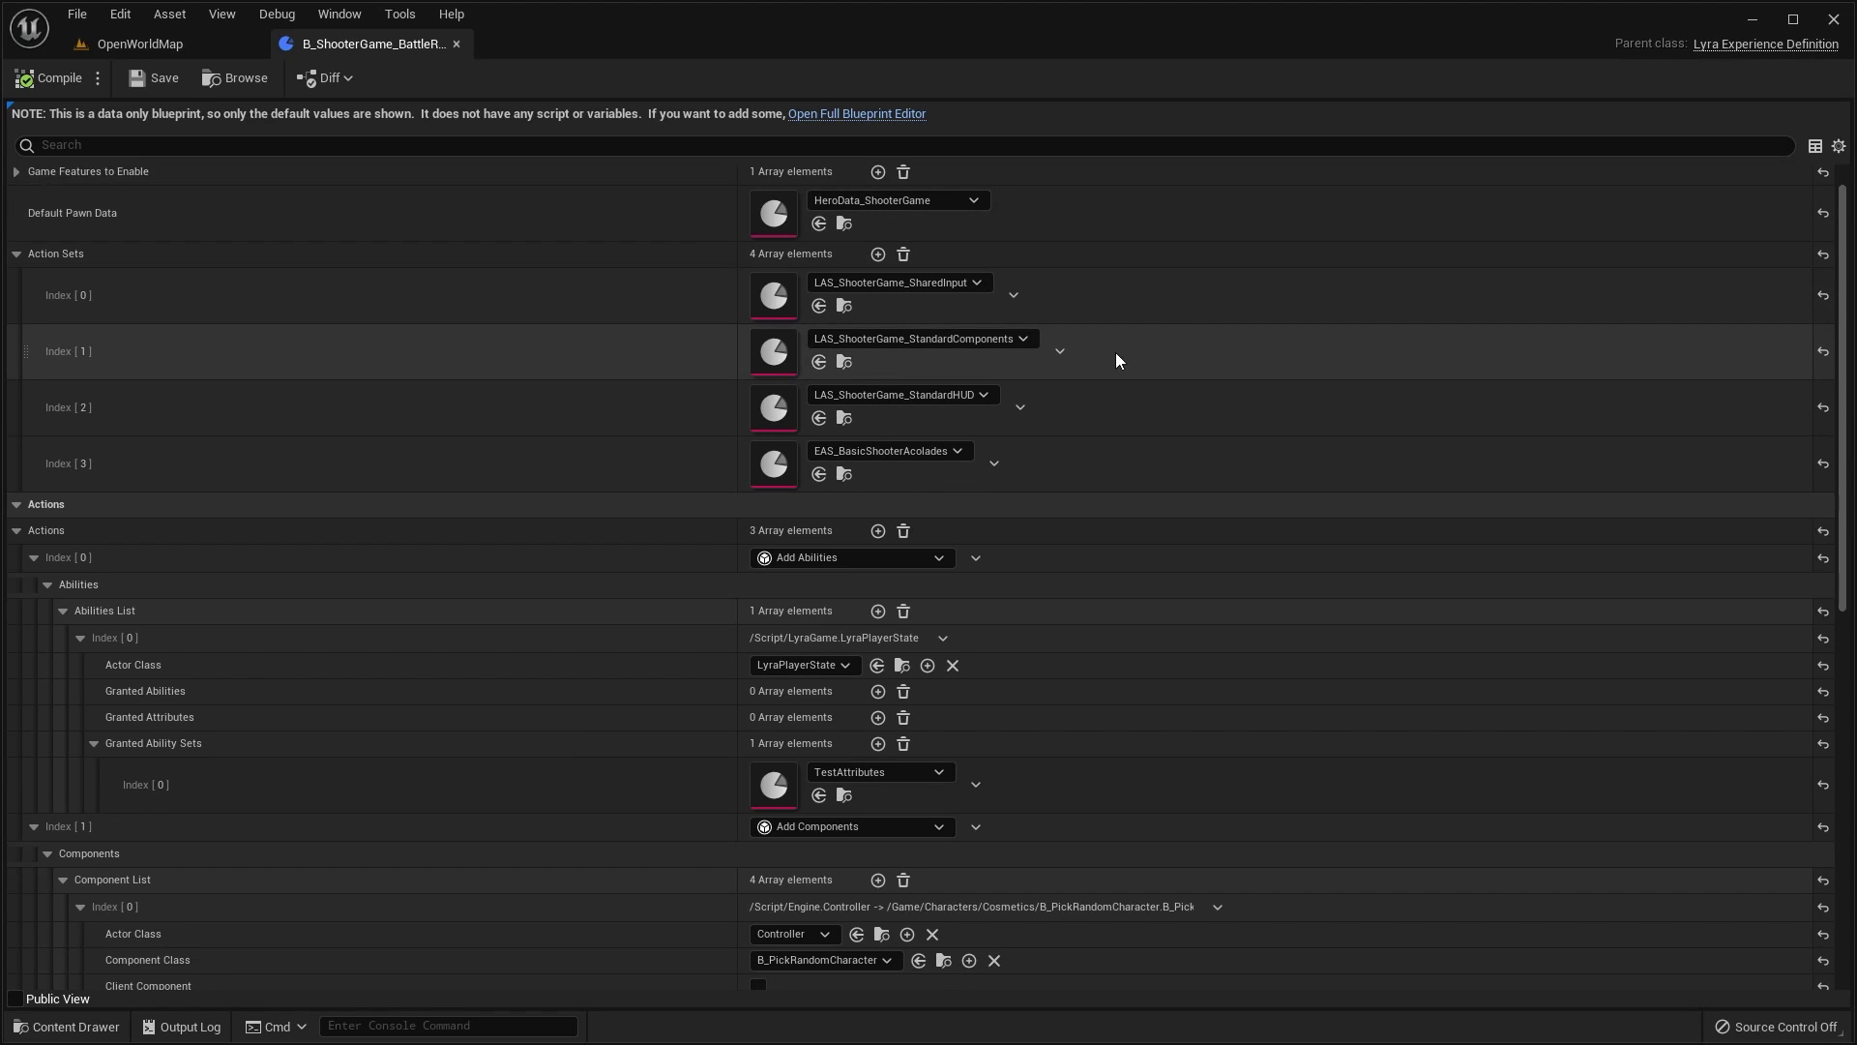
{"action": "scroll", "coordinate": [1054, 353], "scroll_direction": "down", "scroll_amount": 3}
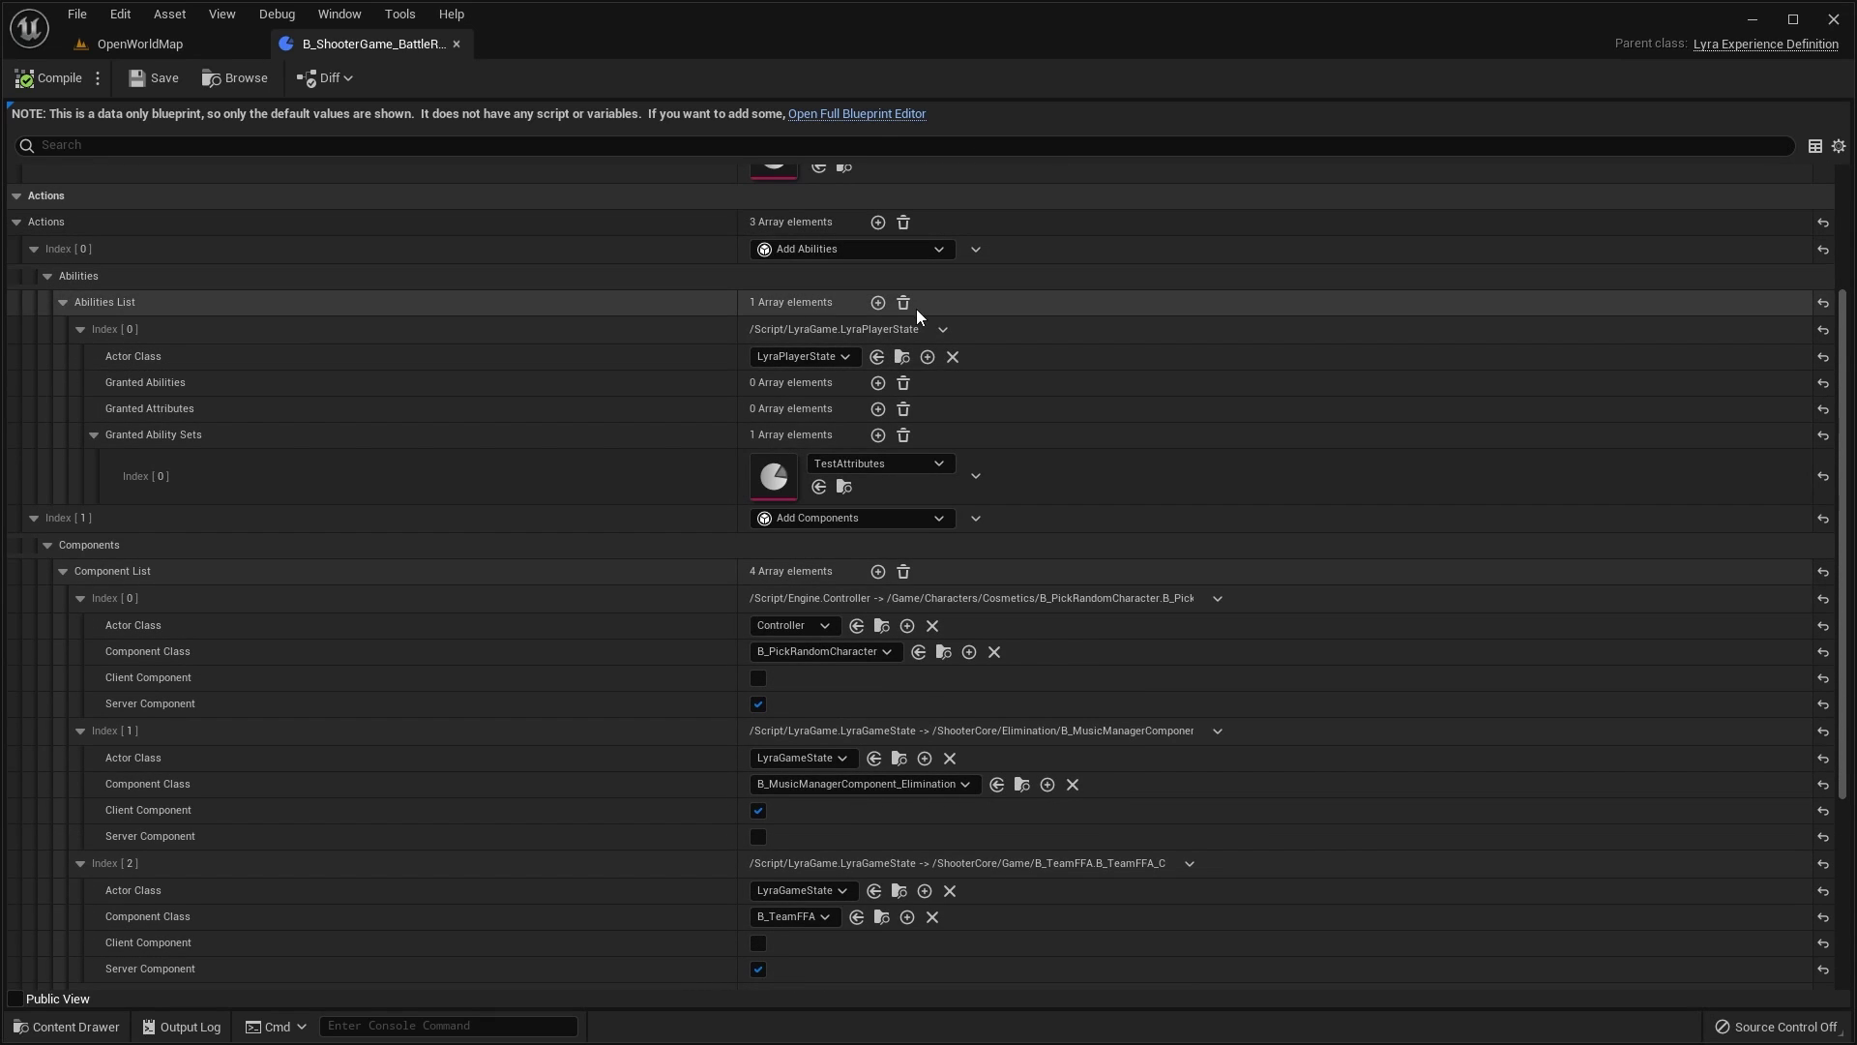
{"action": "scroll", "coordinate": [1269, 334], "scroll_direction": "down", "scroll_amount": 4}
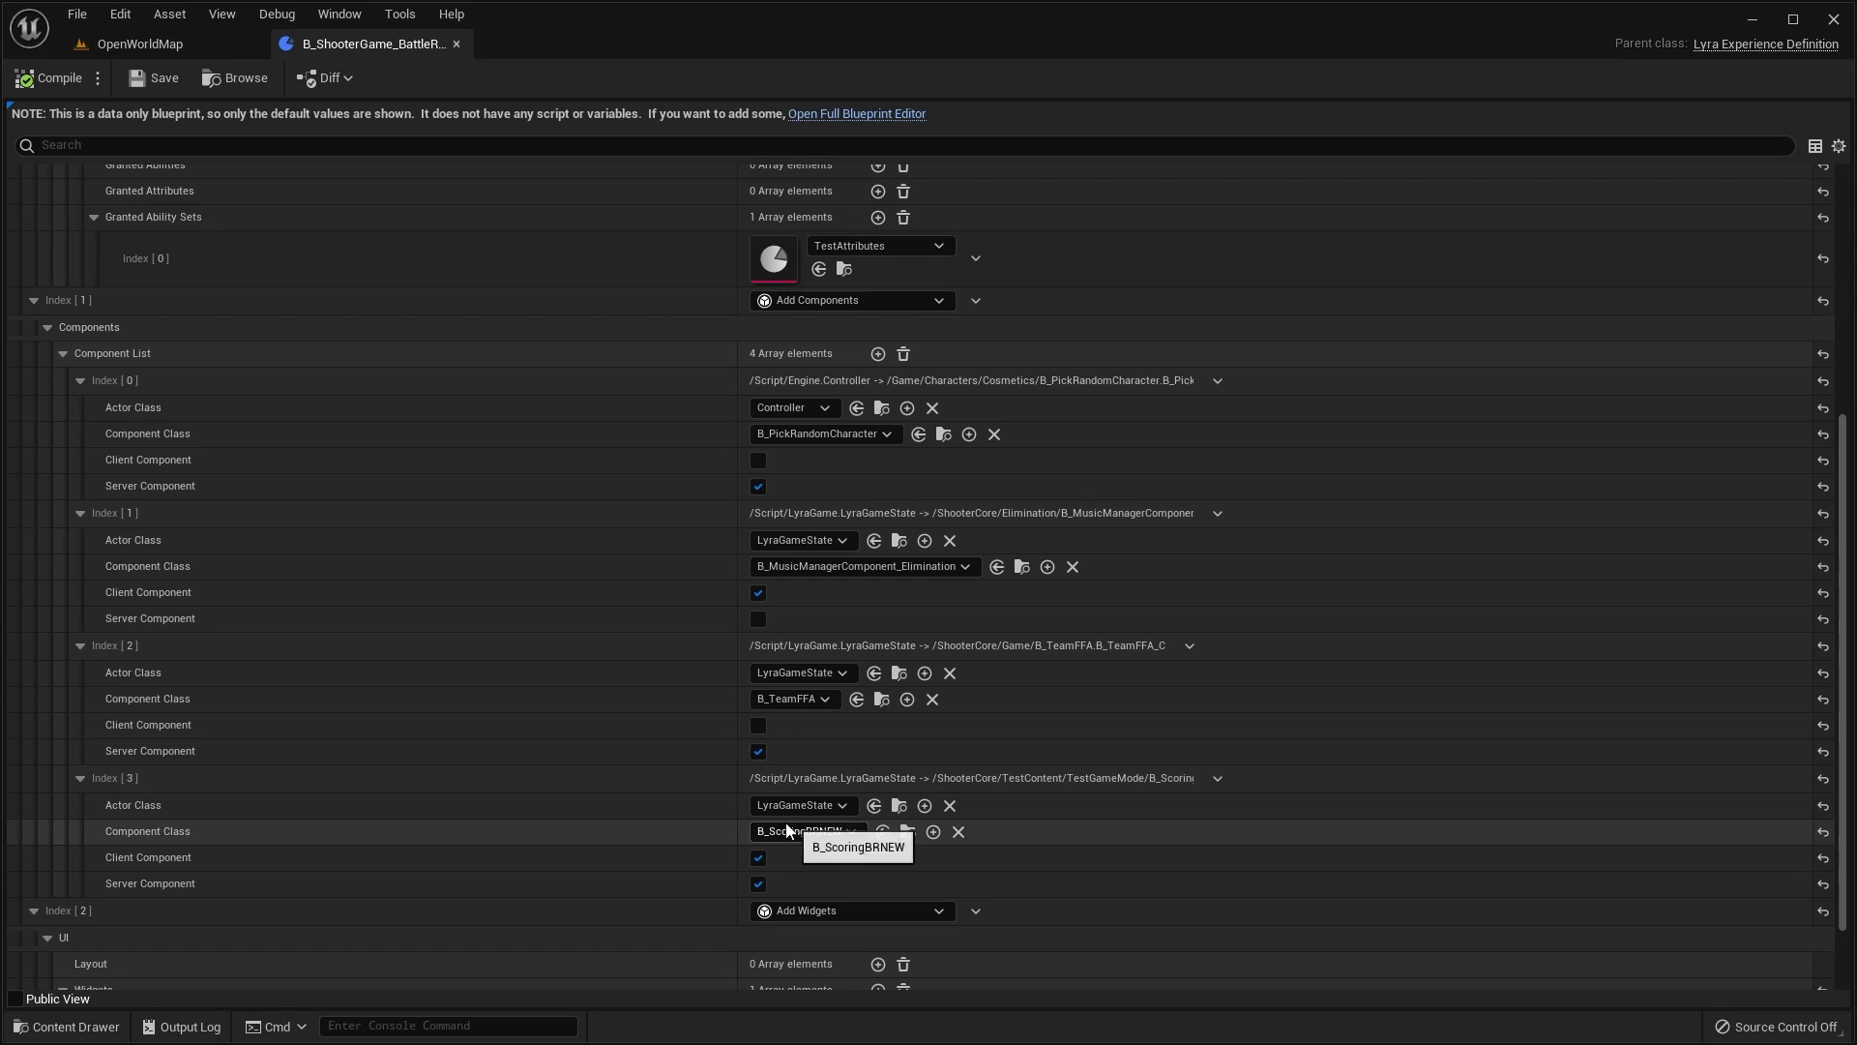
{"action": "left_click", "coordinate": [900, 825]}
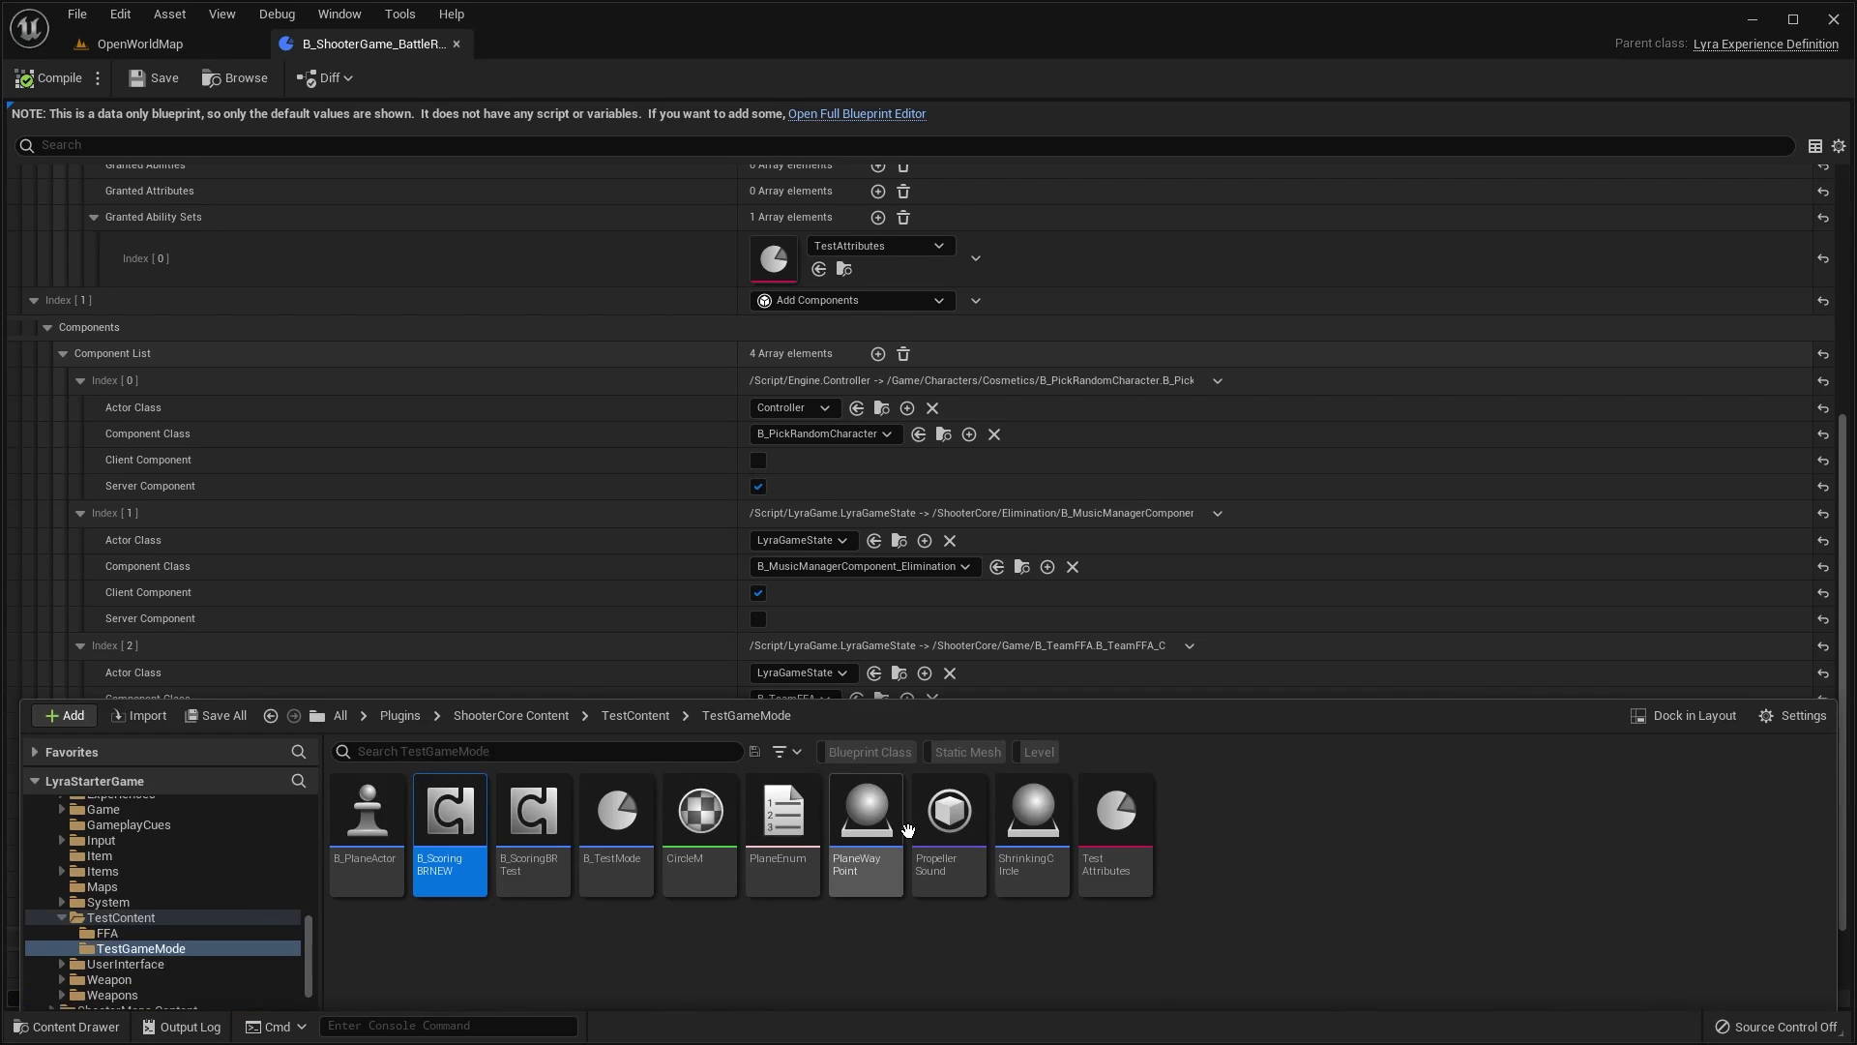
{"action": "double_click", "coordinate": [444, 815]}
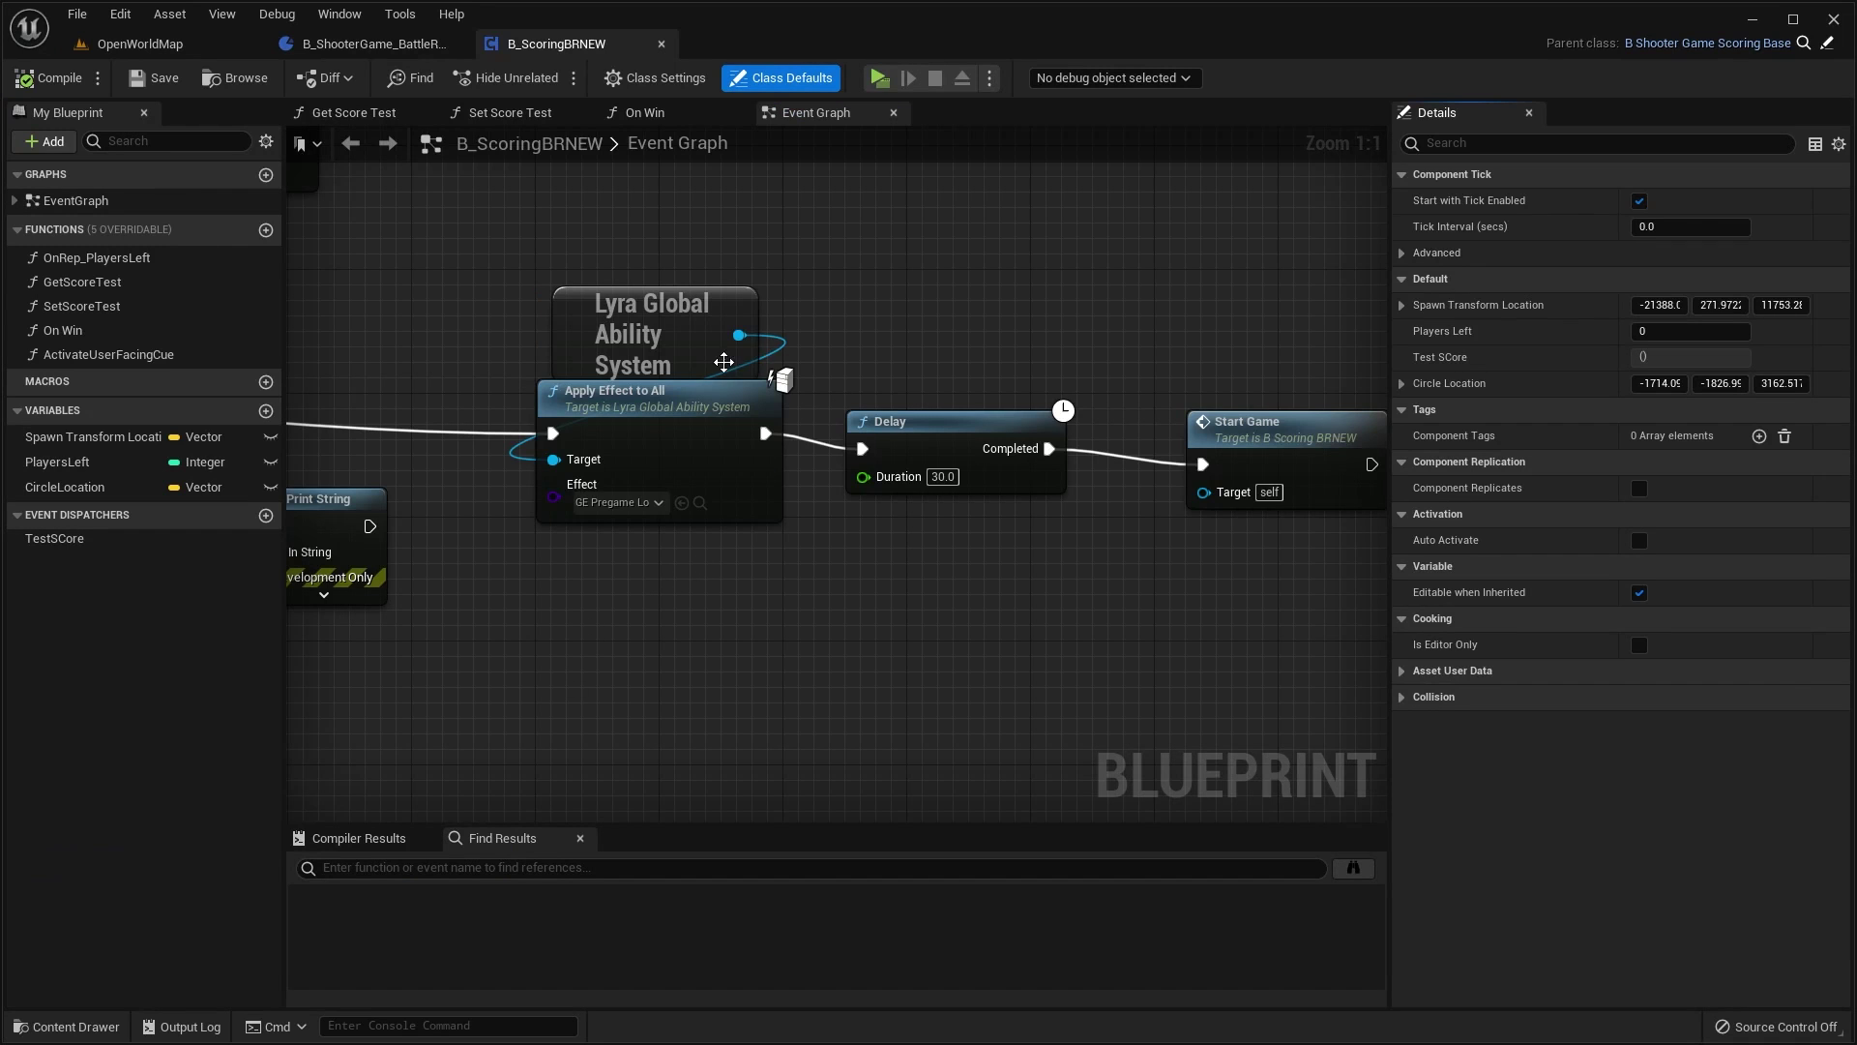
Examine the B_ScoringBRNEW Event Graph, including the game phase start, the pre-game delay and the start-game logic
{"action": "scroll", "coordinate": [735, 365], "scroll_direction": "down", "scroll_amount": 7}
{"action": "scroll", "coordinate": [921, 290], "scroll_direction": "up", "scroll_amount": 1}
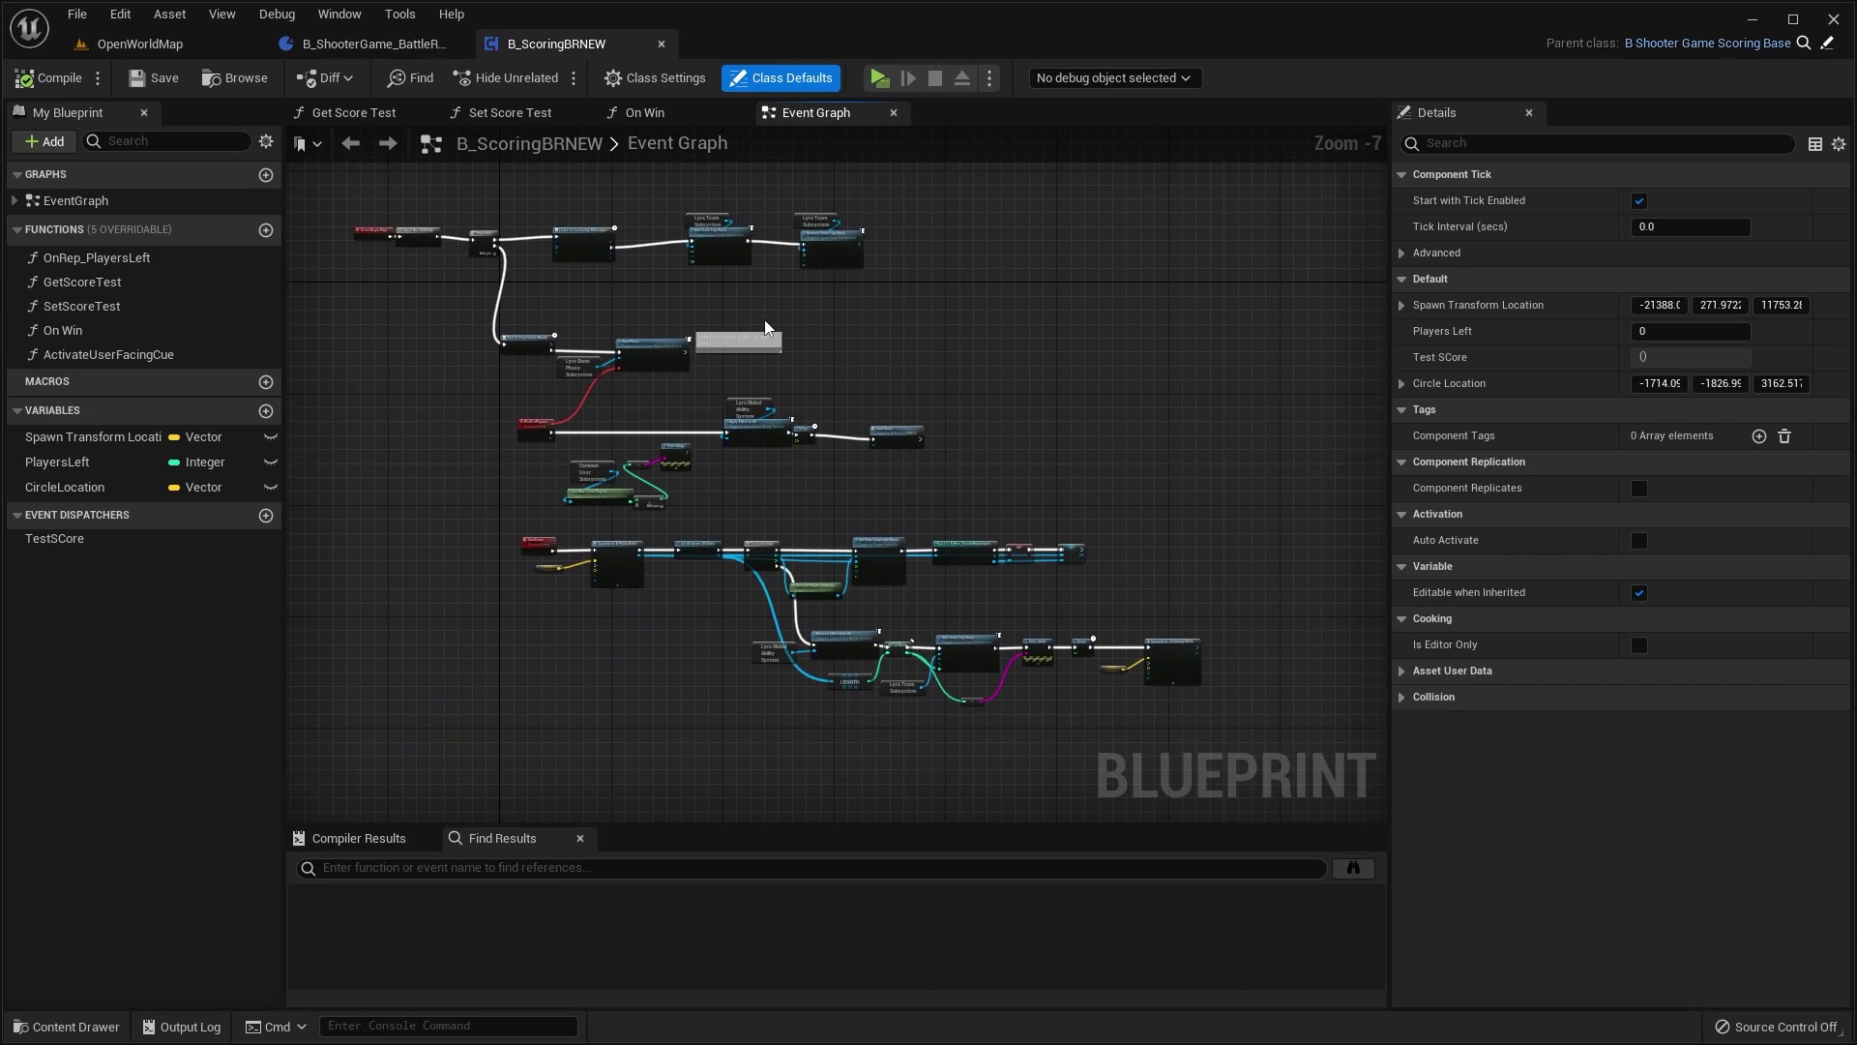
{"action": "right_click_drag", "start_coordinate": [921, 290], "coordinate": [893, 406]}
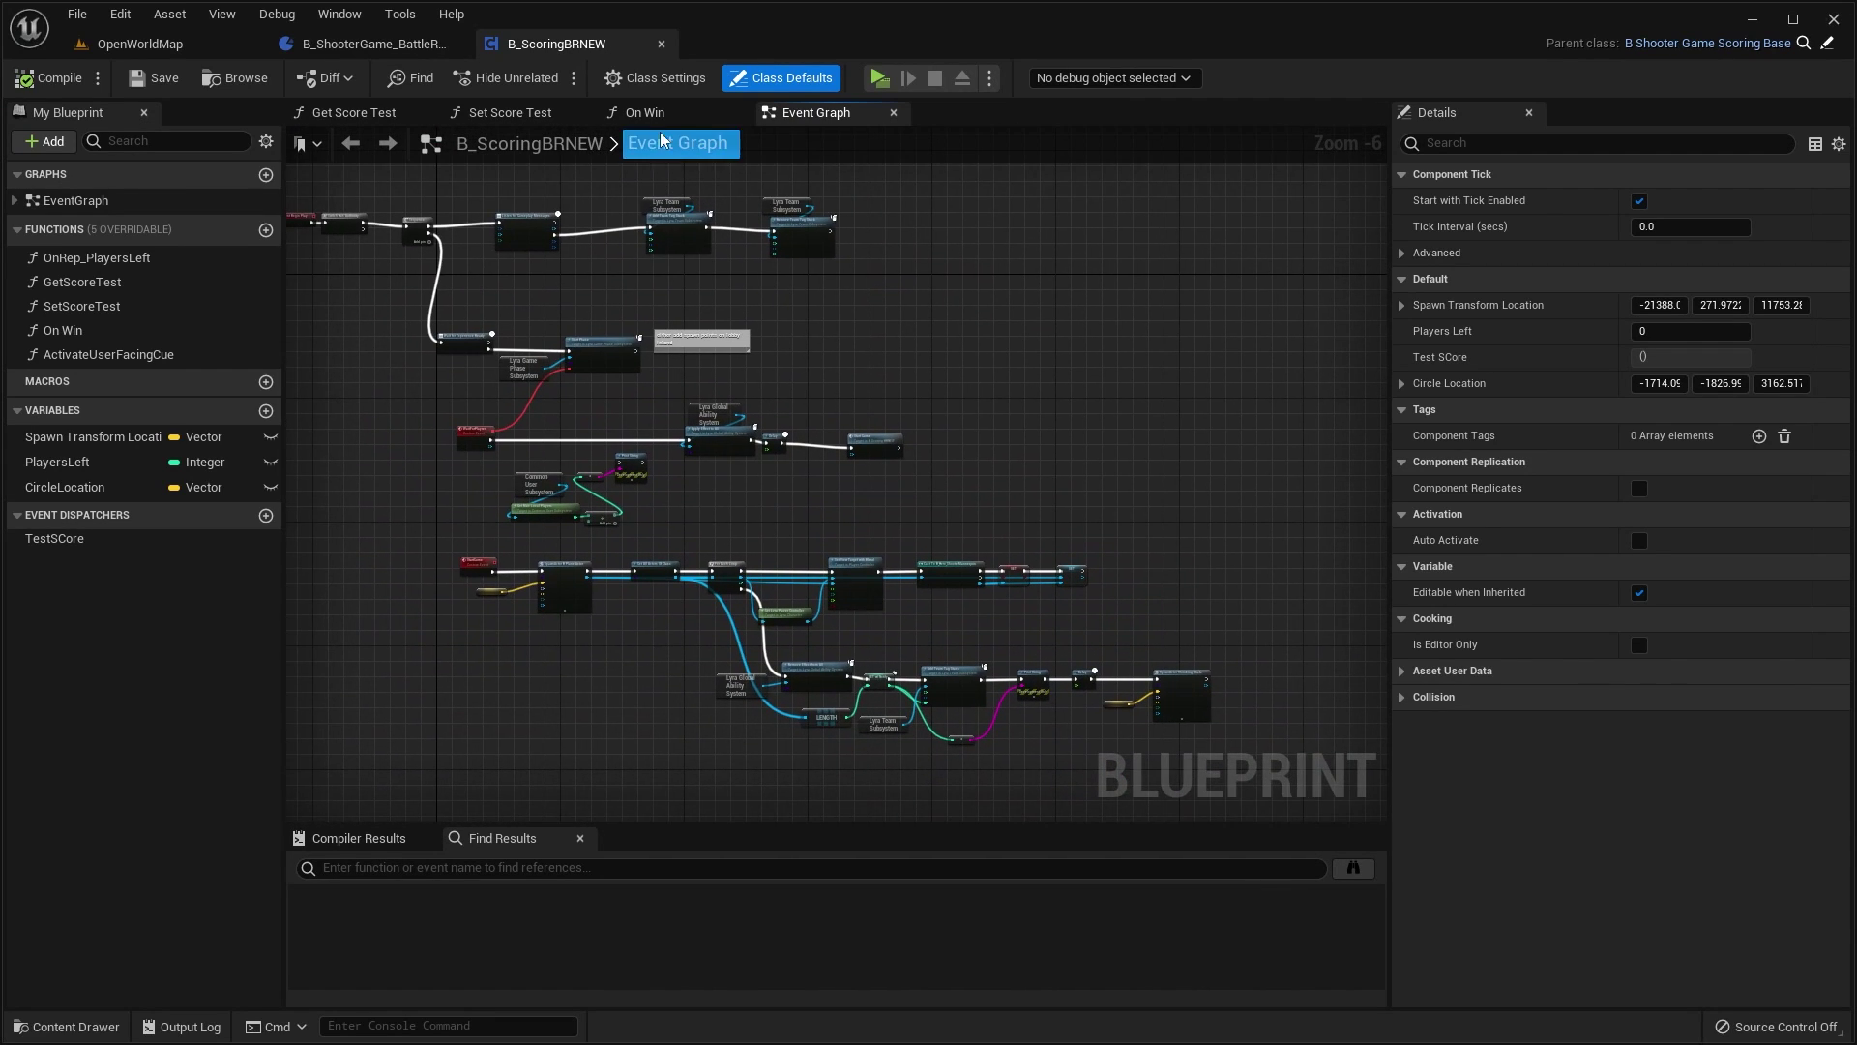
{"action": "right_click_drag", "start_coordinate": [840, 281], "coordinate": [929, 294]}
{"action": "scroll", "coordinate": [1081, 678], "scroll_direction": "up", "scroll_amount": 2}
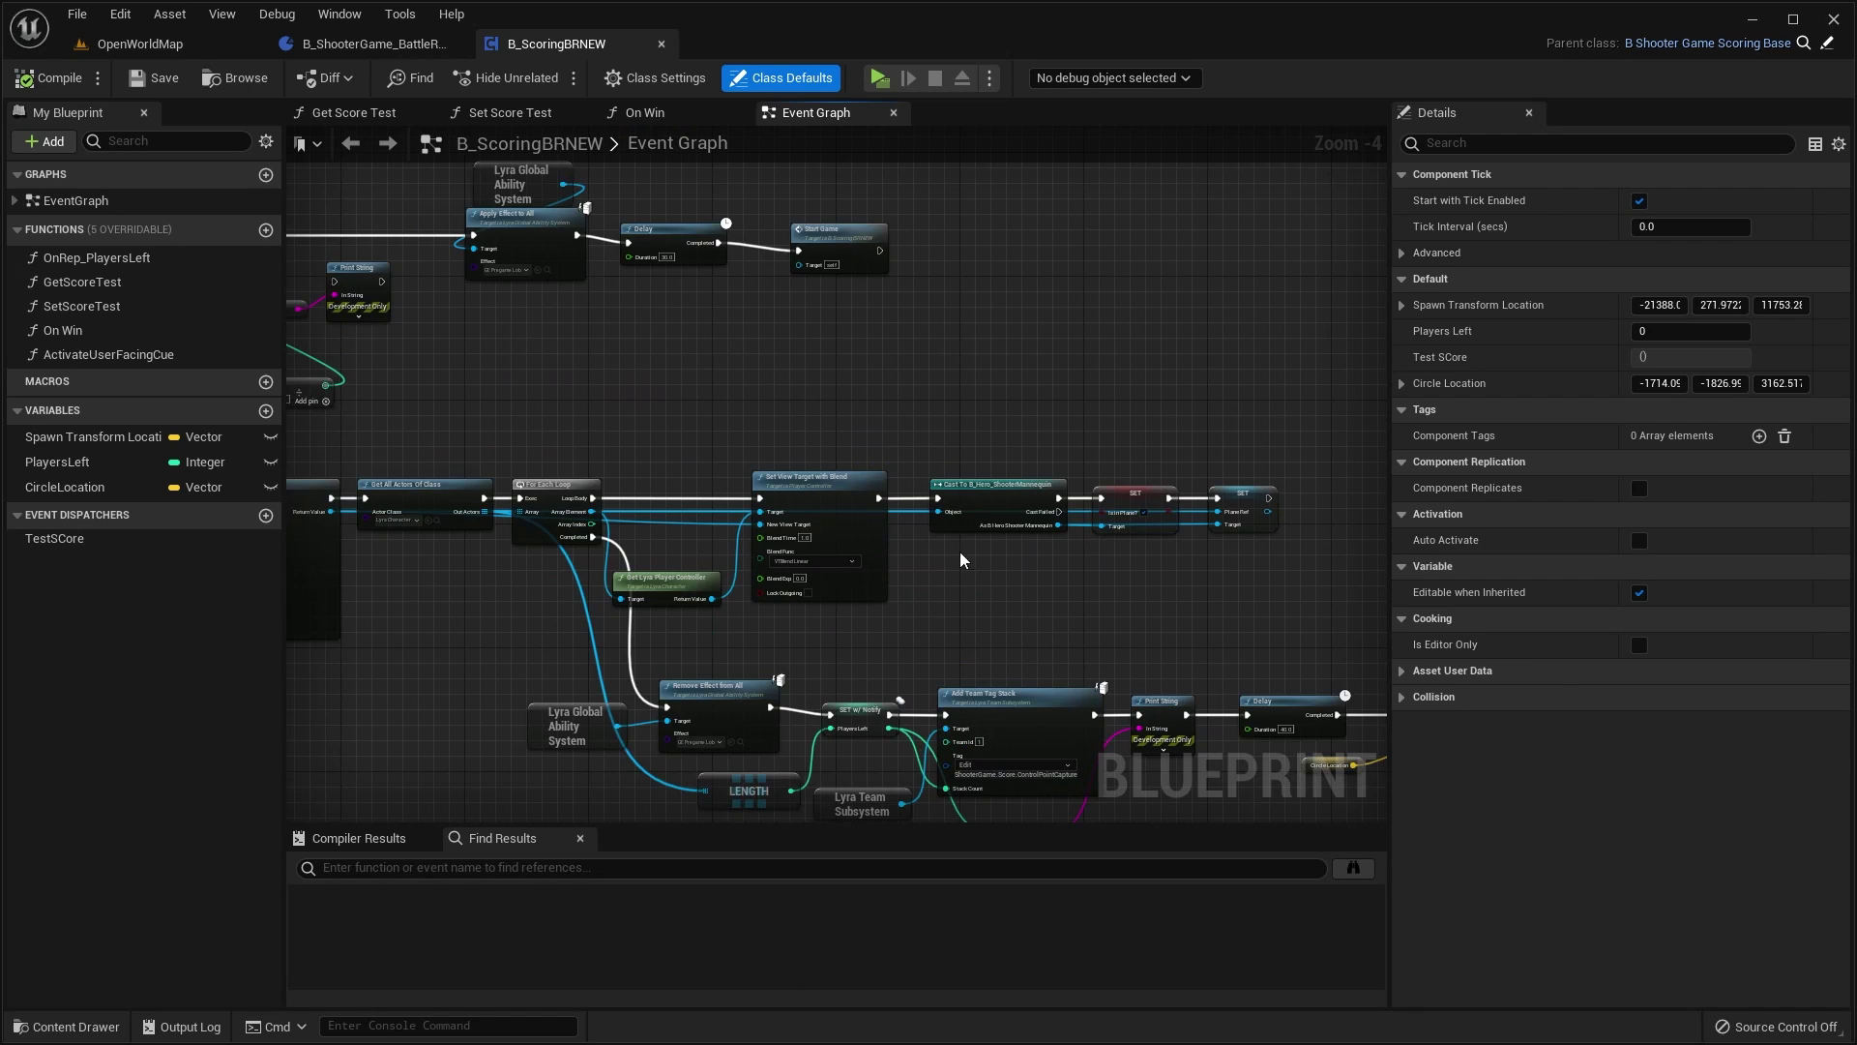
{"action": "scroll", "coordinate": [963, 552], "scroll_direction": "down", "scroll_amount": 2}
{"action": "right_click_drag", "start_coordinate": [963, 534], "coordinate": [1036, 518]}
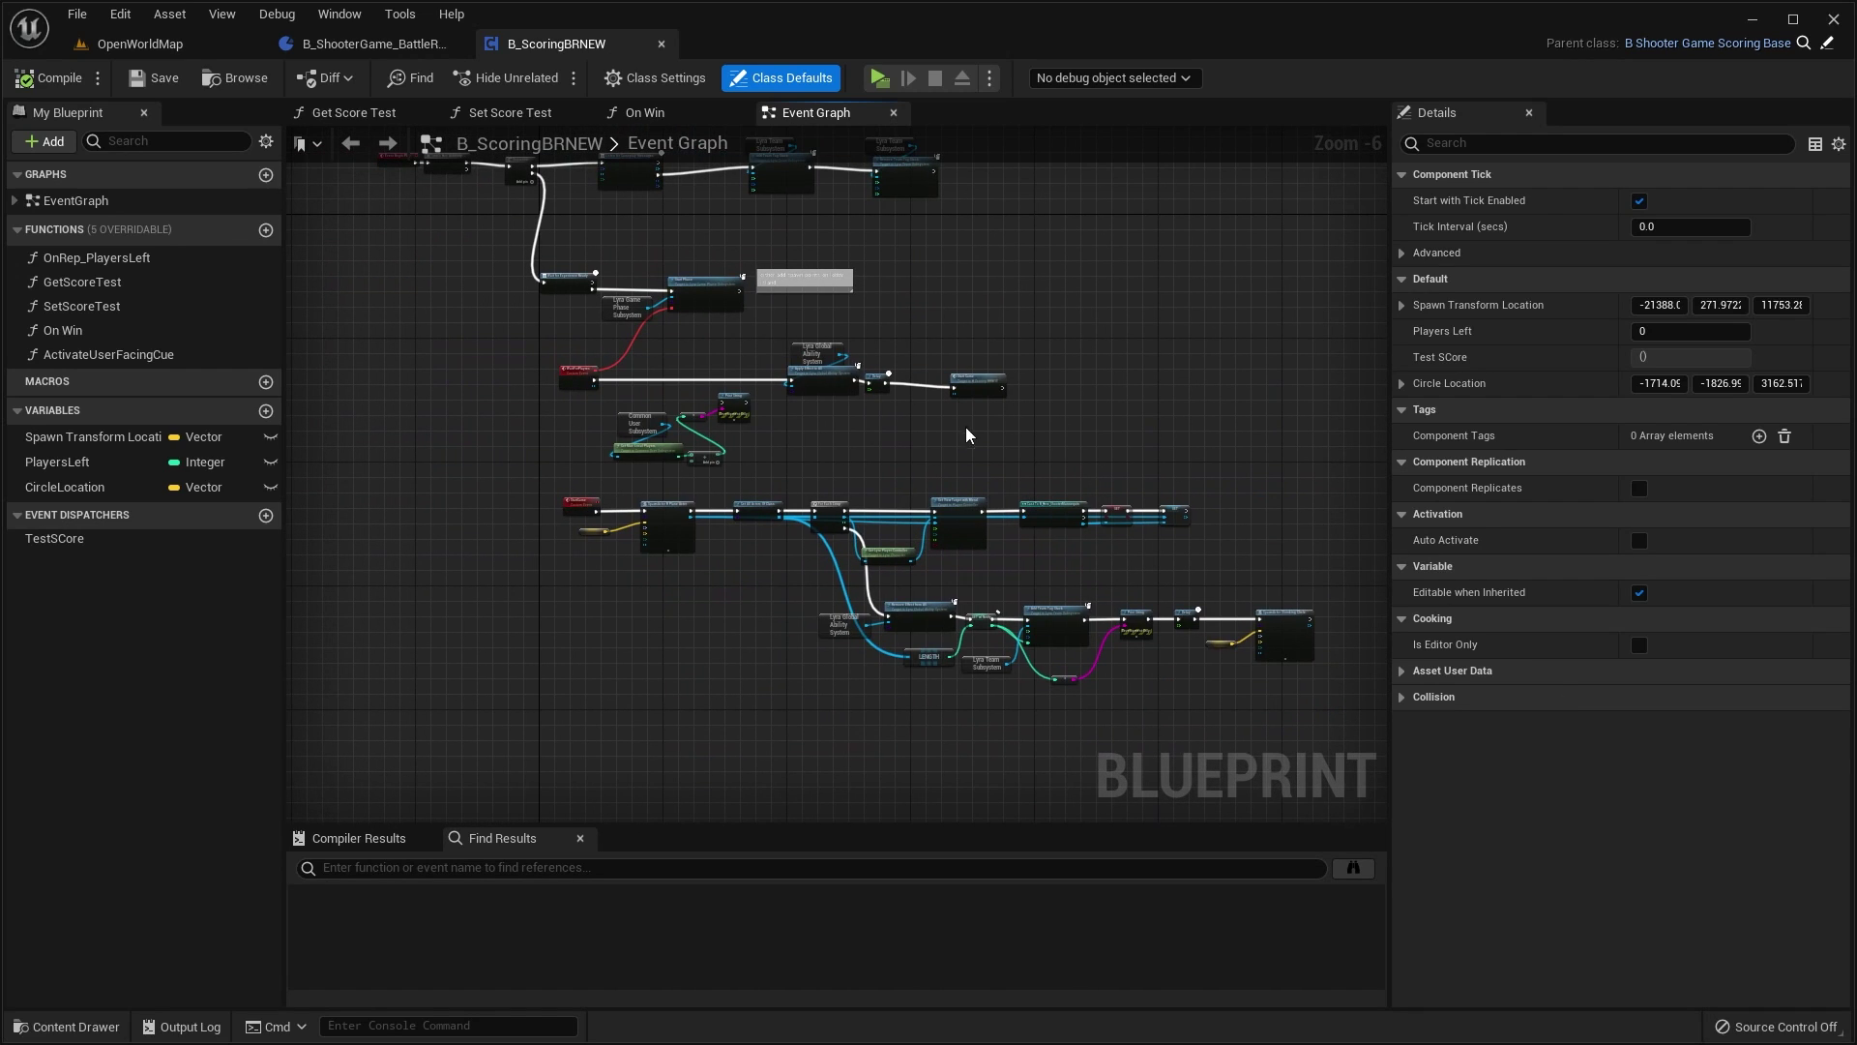
{"action": "scroll", "coordinate": [1047, 628], "scroll_direction": "up", "scroll_amount": 1}
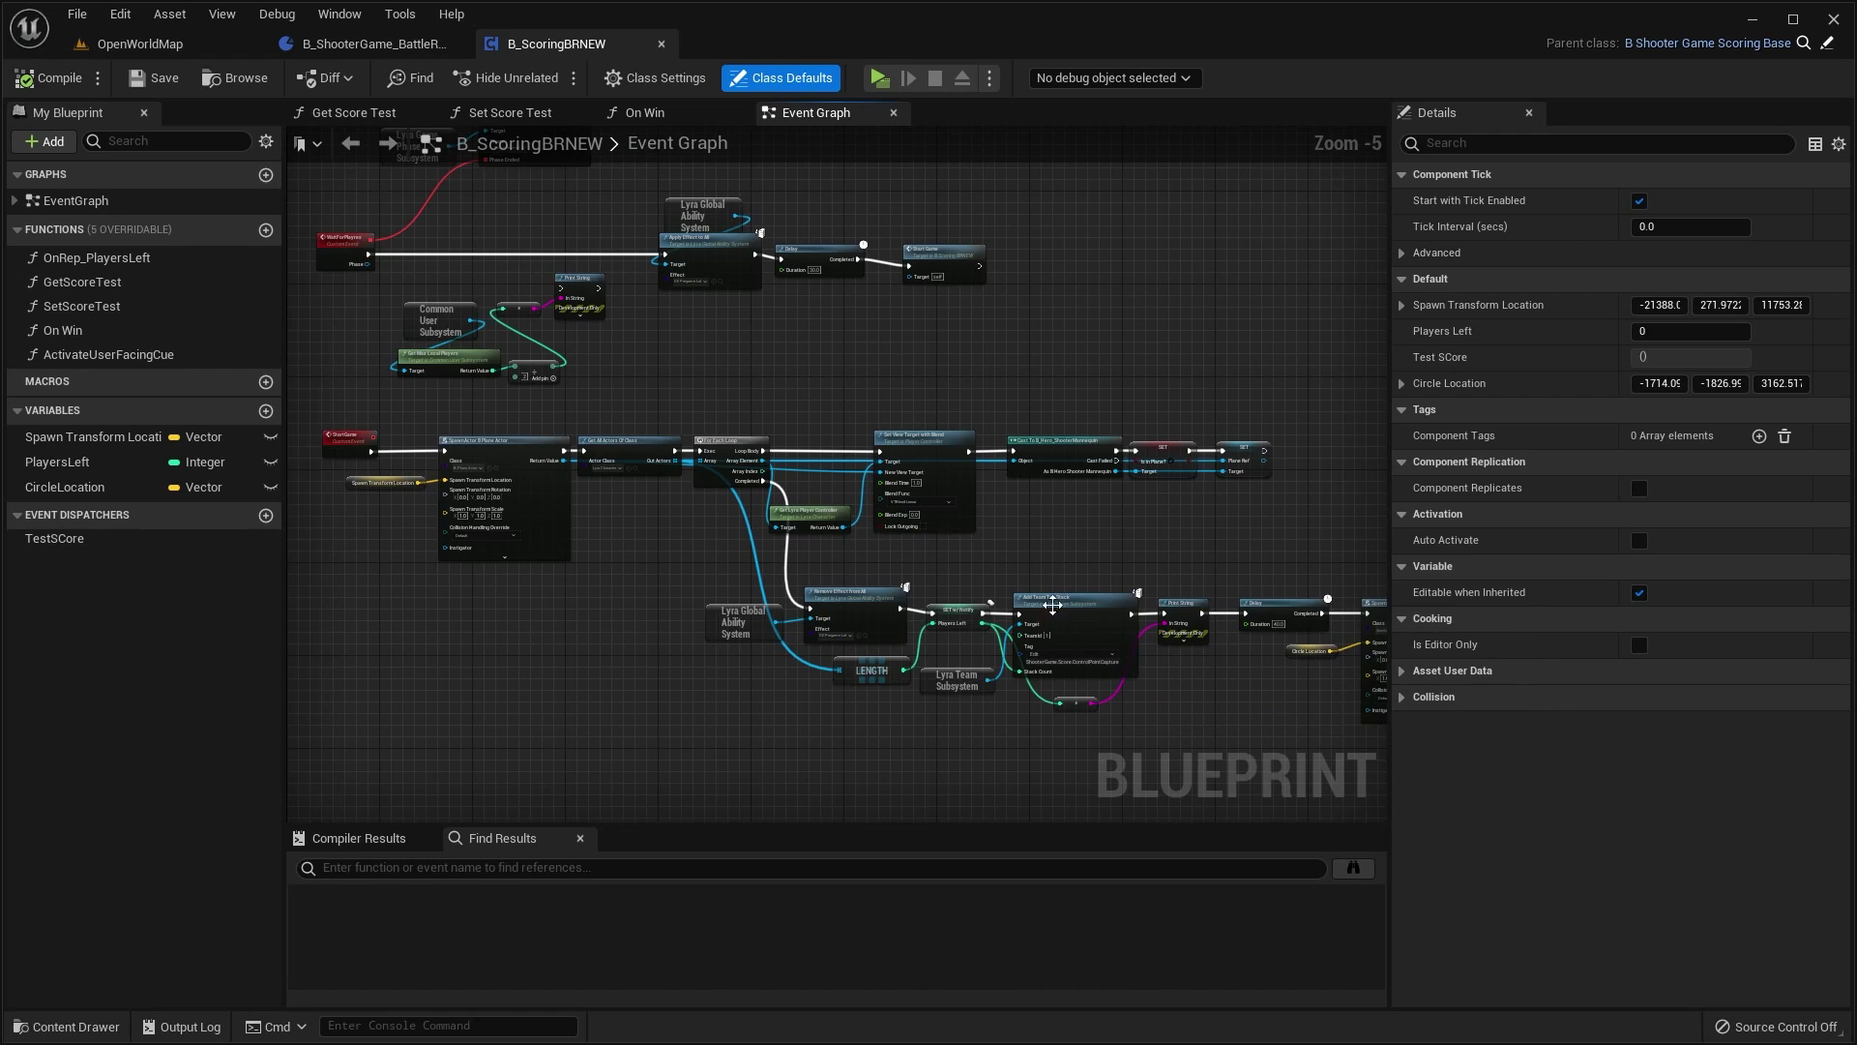
{"action": "right_click_drag", "start_coordinate": [726, 352], "coordinate": [846, 533]}
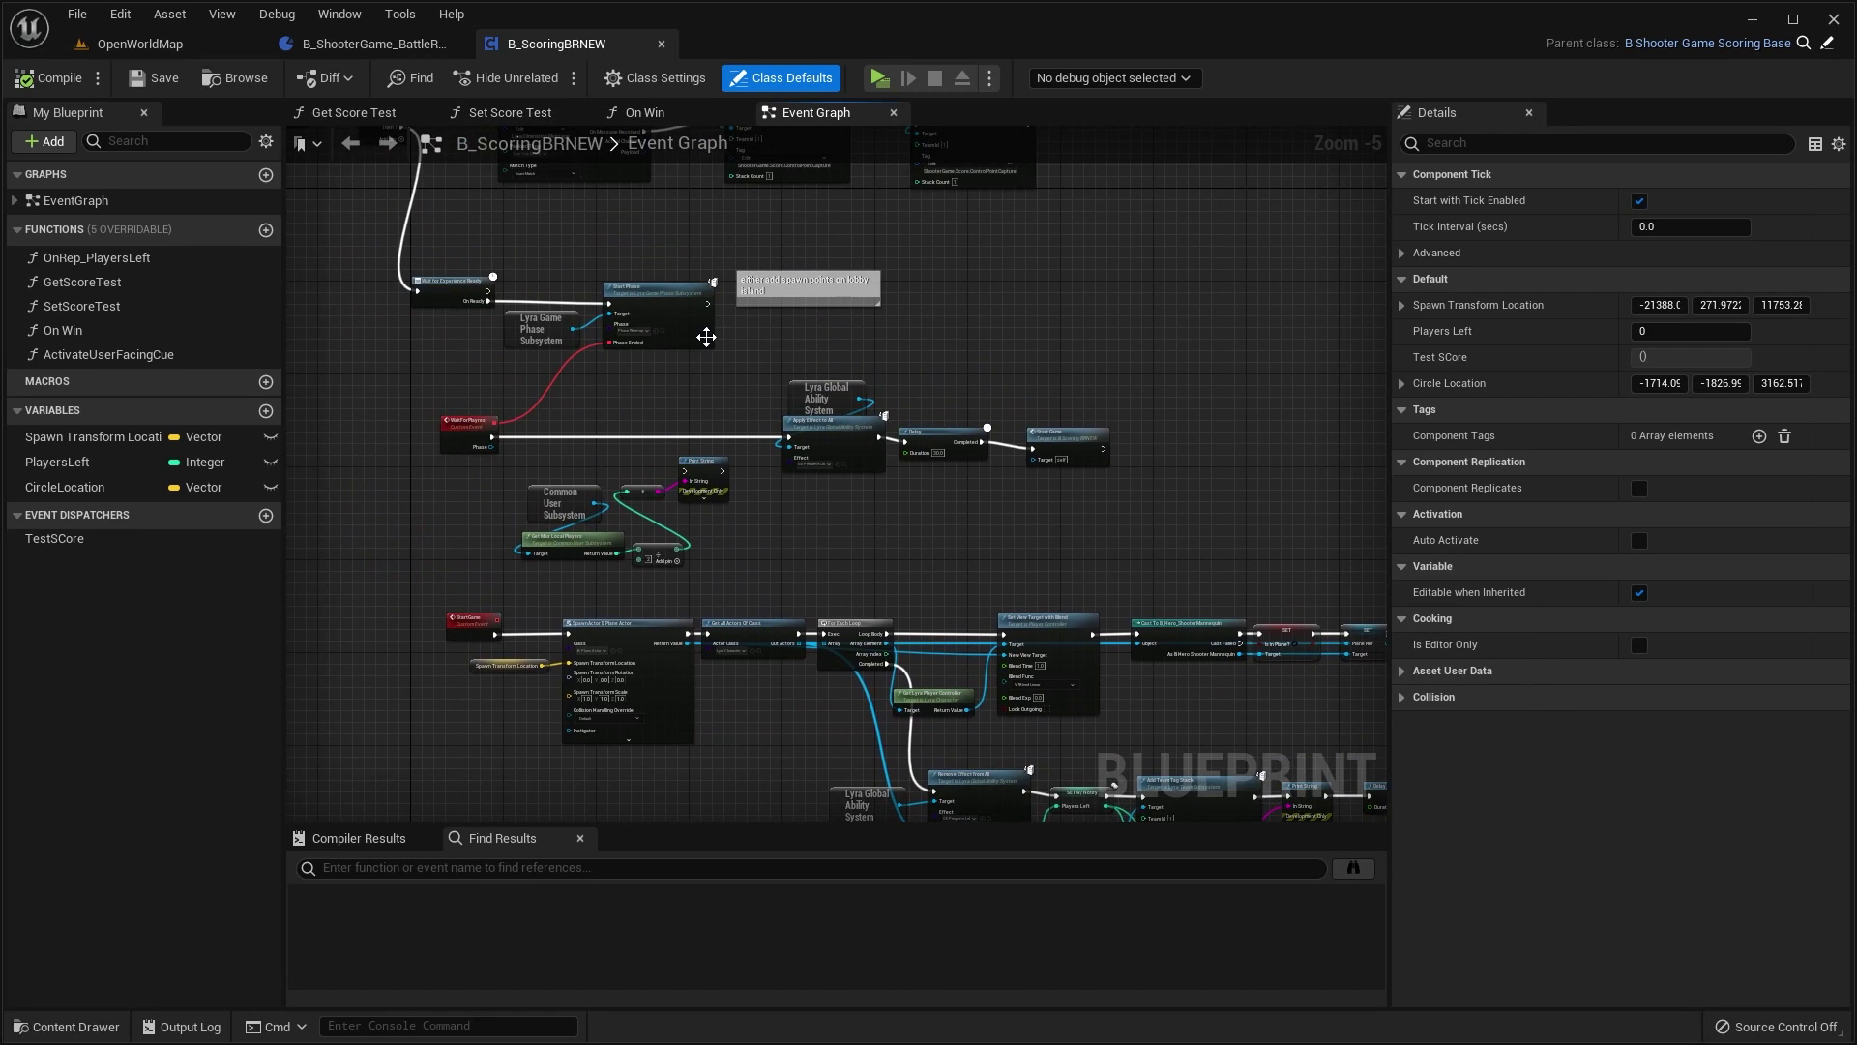
{"action": "scroll", "coordinate": [708, 324], "scroll_direction": "up", "scroll_amount": 3}
{"action": "scroll", "coordinate": [678, 270], "scroll_direction": "down", "scroll_amount": 3}
{"action": "scroll", "coordinate": [716, 304], "scroll_direction": "up", "scroll_amount": 1}
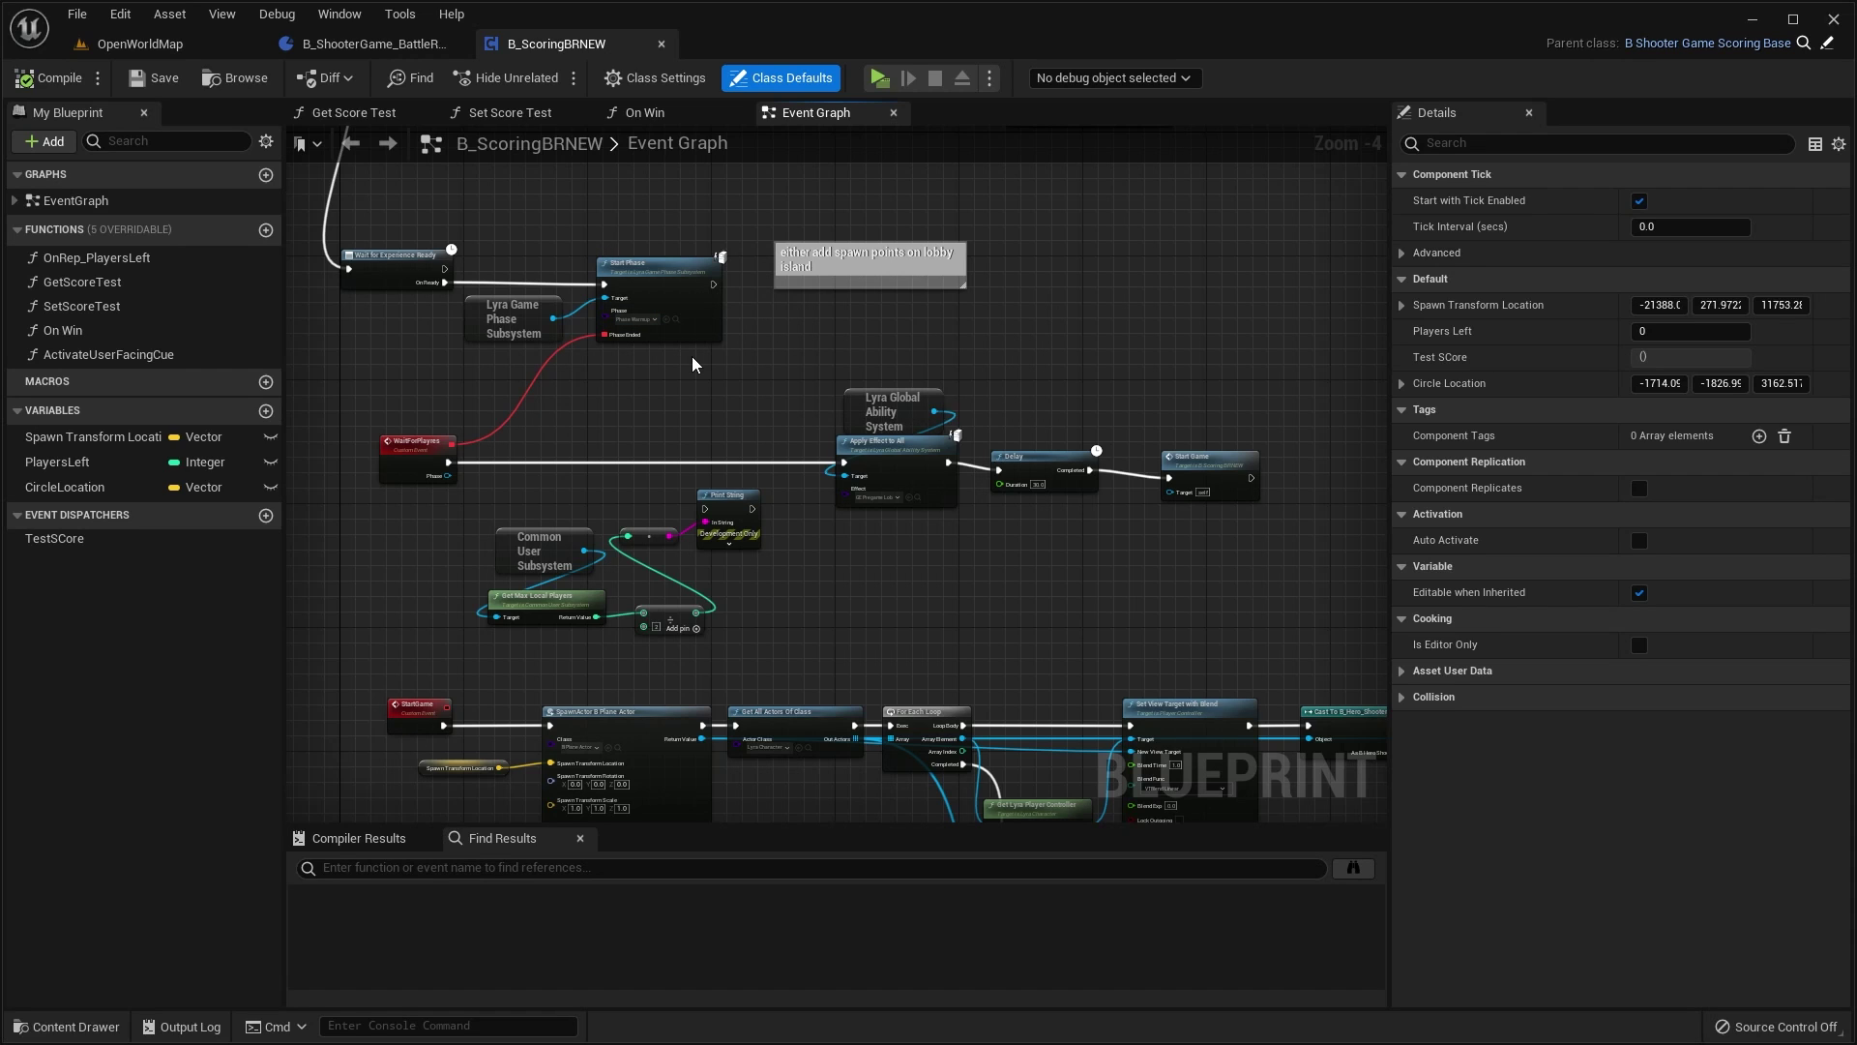
Return to OpenWorldMap and open the B_PlaneActor blueprint from the TestGameMode folder
{"action": "left_click", "coordinate": [183, 45]}
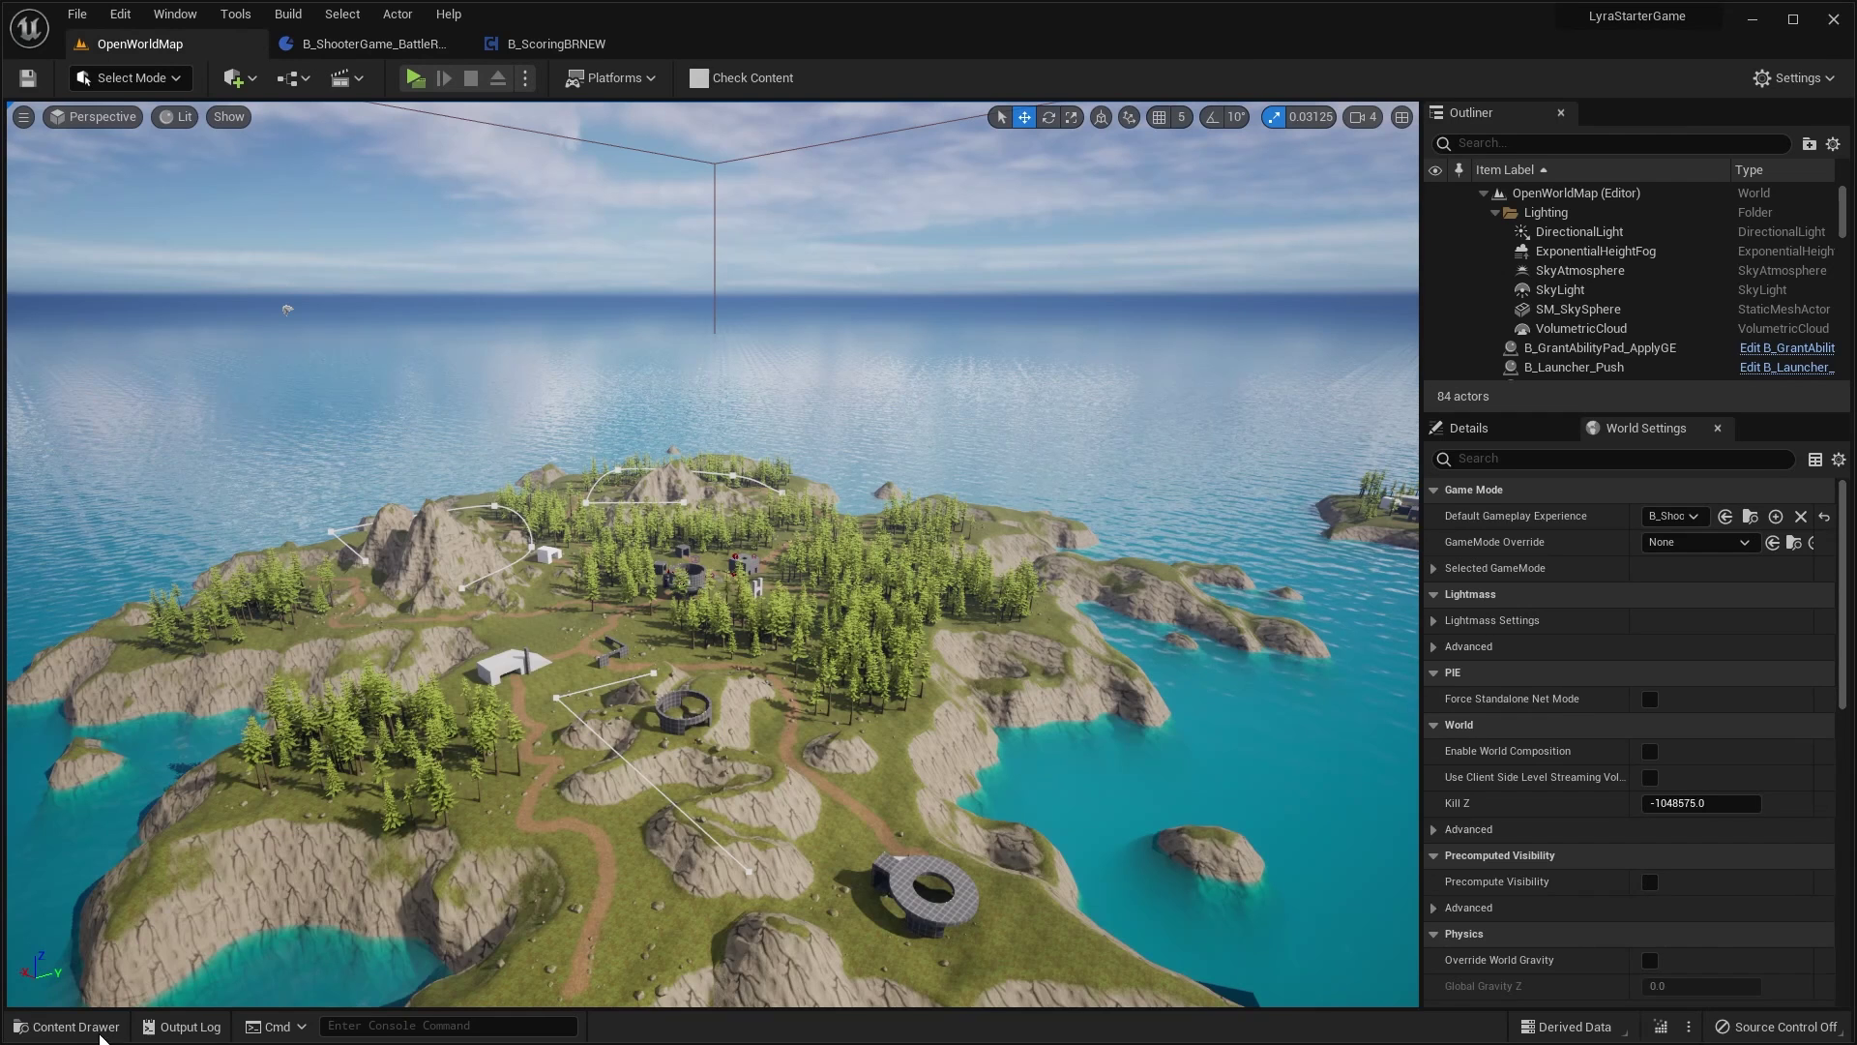
{"action": "left_click", "coordinate": [100, 1029]}
{"action": "double_click", "coordinate": [373, 774]}
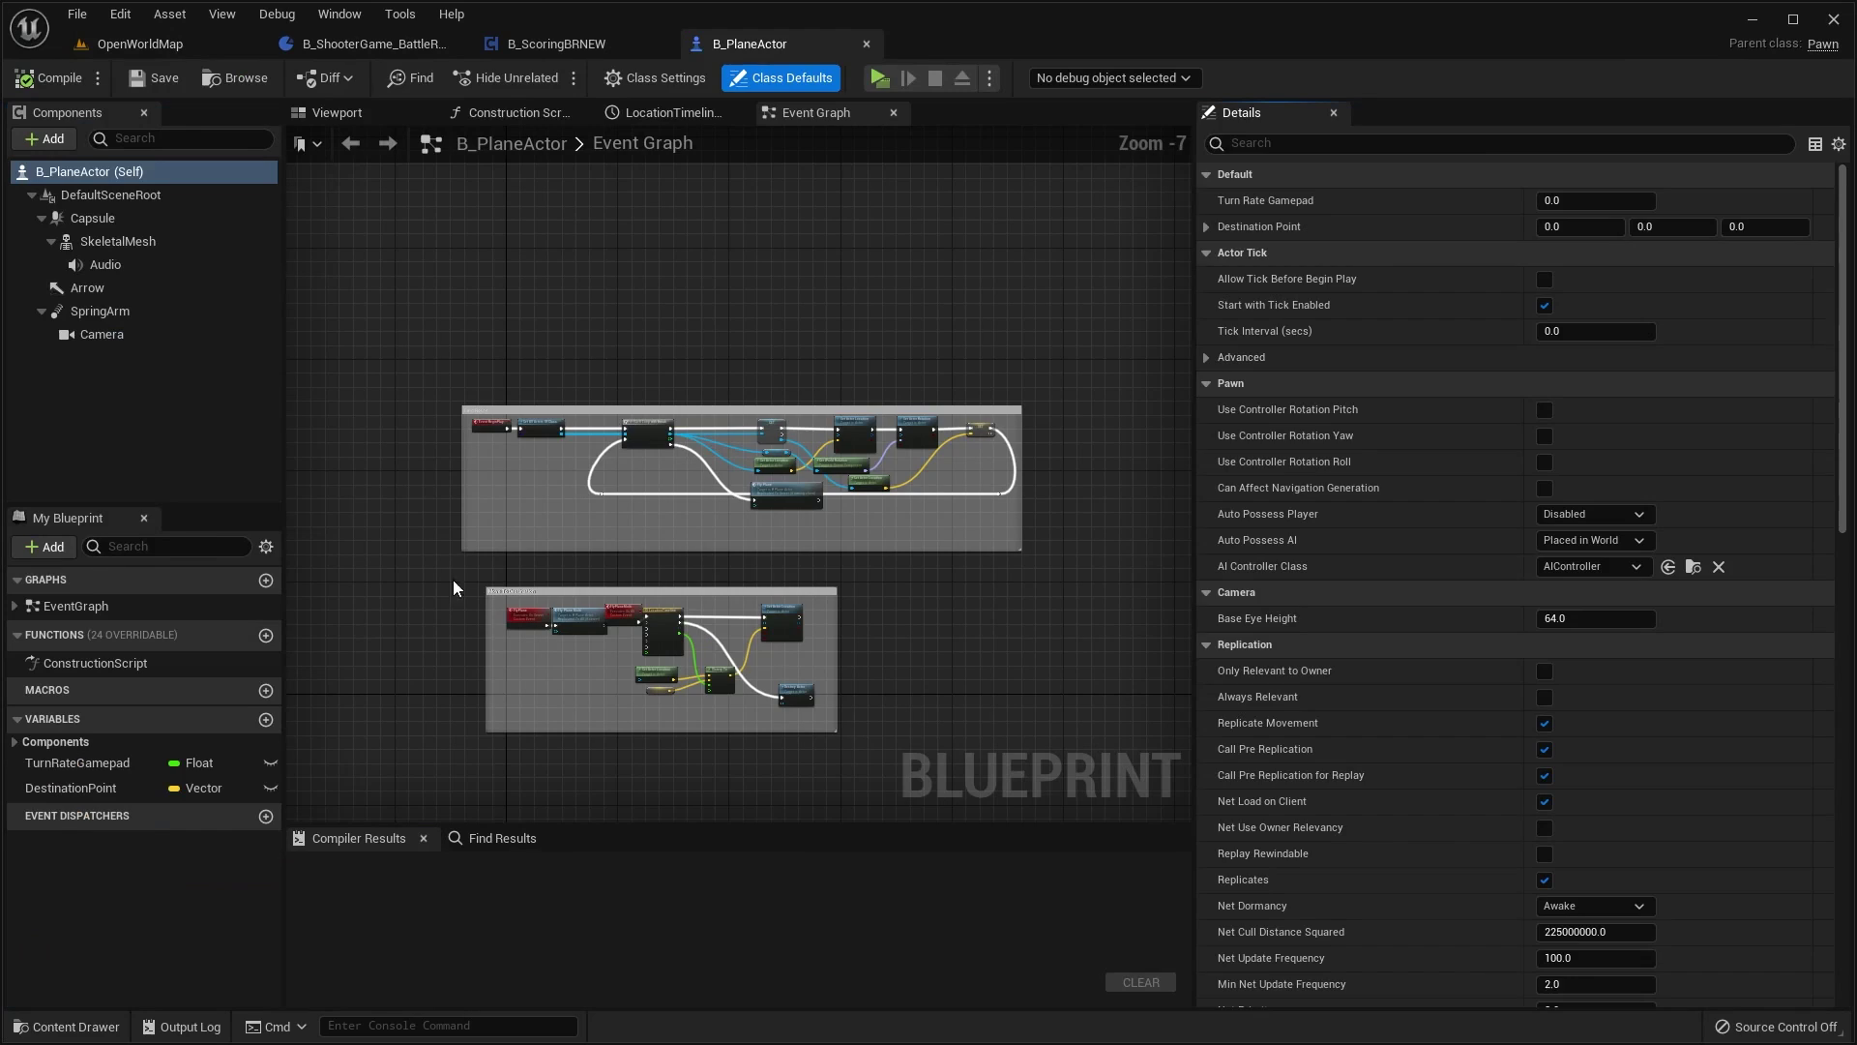
Inspect the plane model in B_PlaneActor's 3D preview and go back to its Event Graph
{"action": "left_click", "coordinate": [356, 116]}
{"action": "right_click_drag", "start_coordinate": [833, 404], "coordinate": [742, 445]}
{"action": "key", "text": "a"}
{"action": "key", "text": "d"}
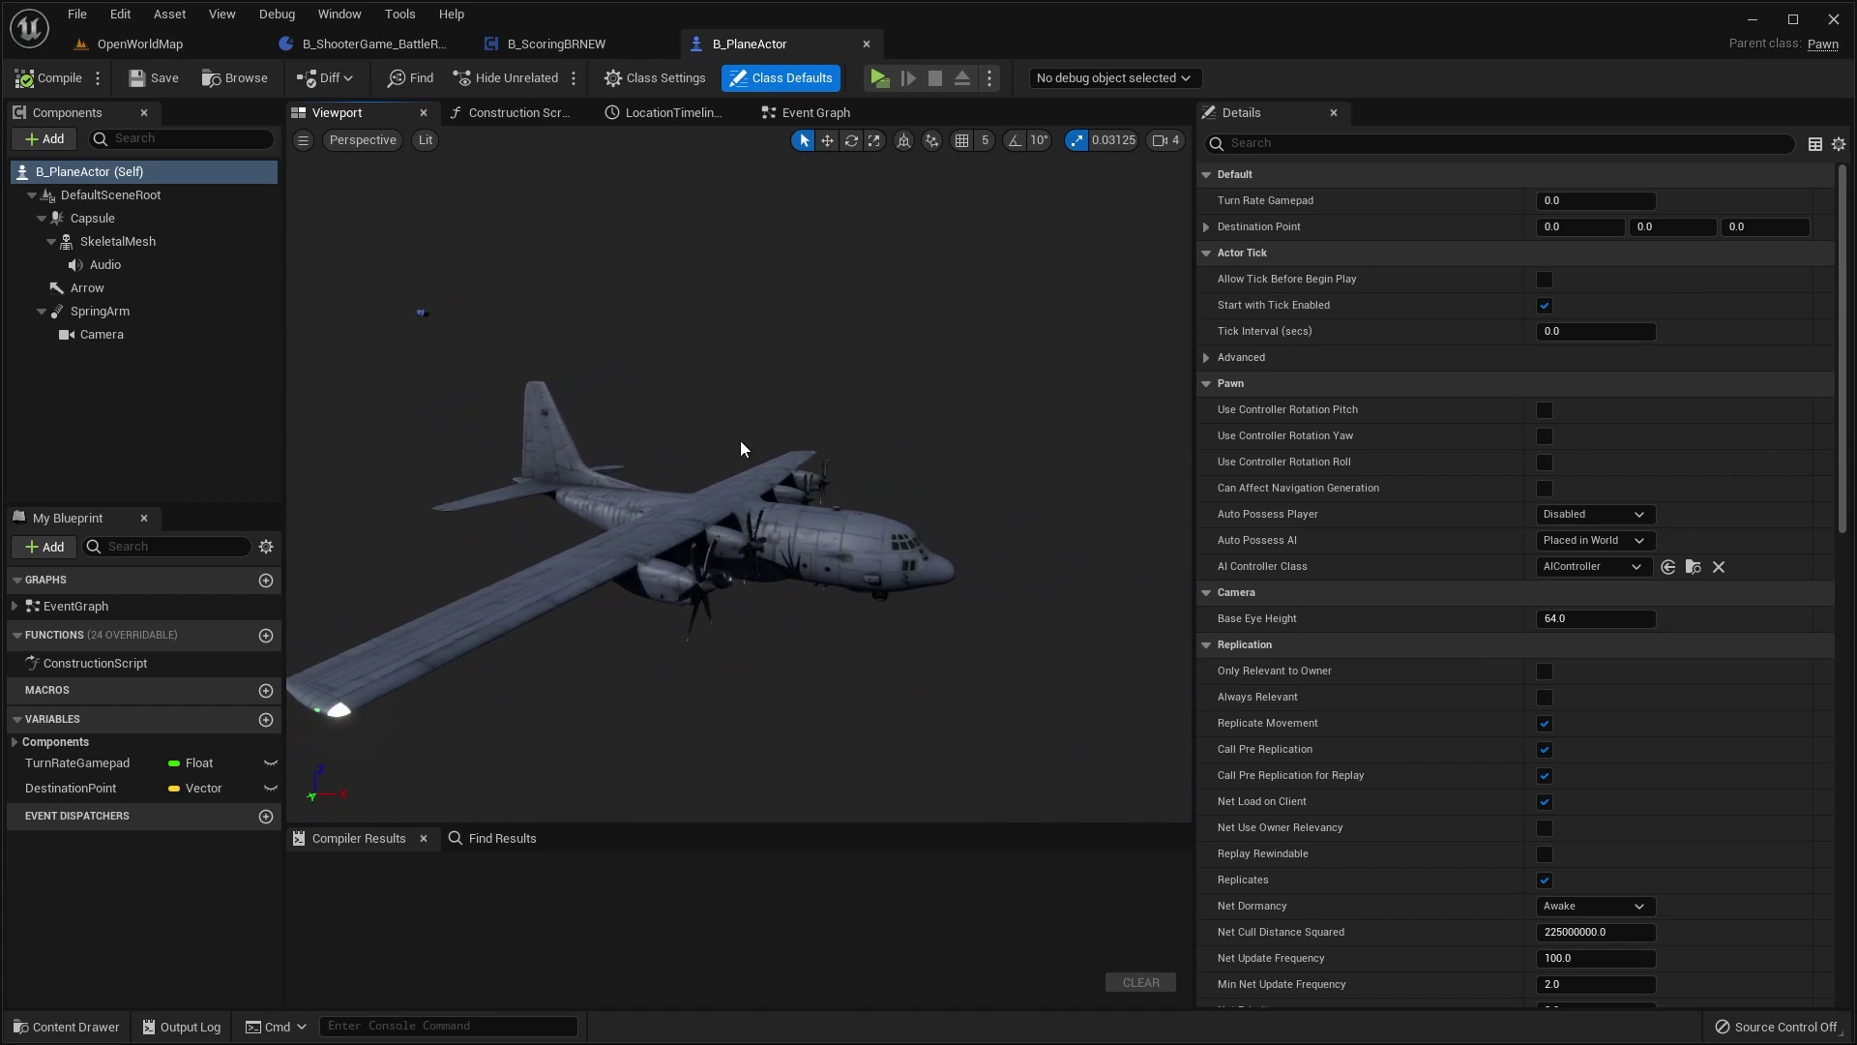
{"action": "left_click", "coordinate": [795, 118]}
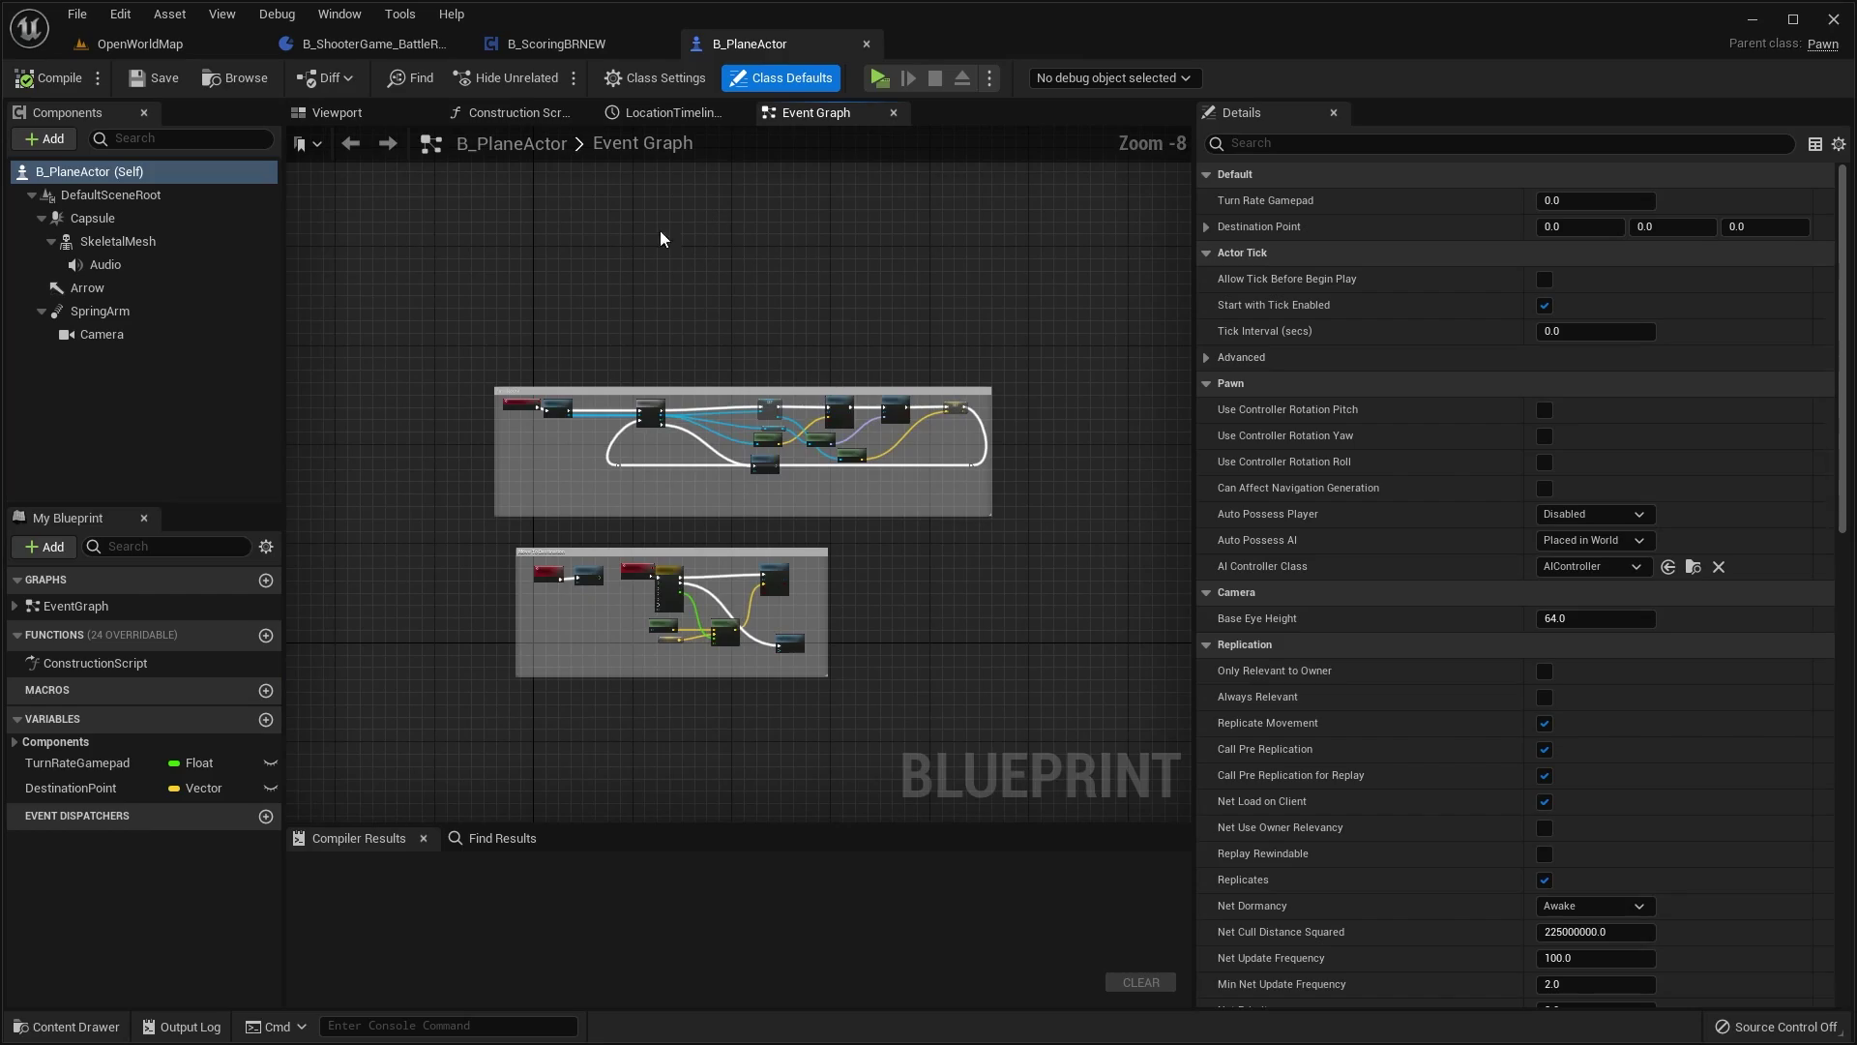
Go back to OpenWorldMap and select both PlaneWayPoint and PlaneWayPoint2 in the level
{"action": "left_click", "coordinate": [140, 43]}
{"action": "left_click", "coordinate": [70, 1025]}
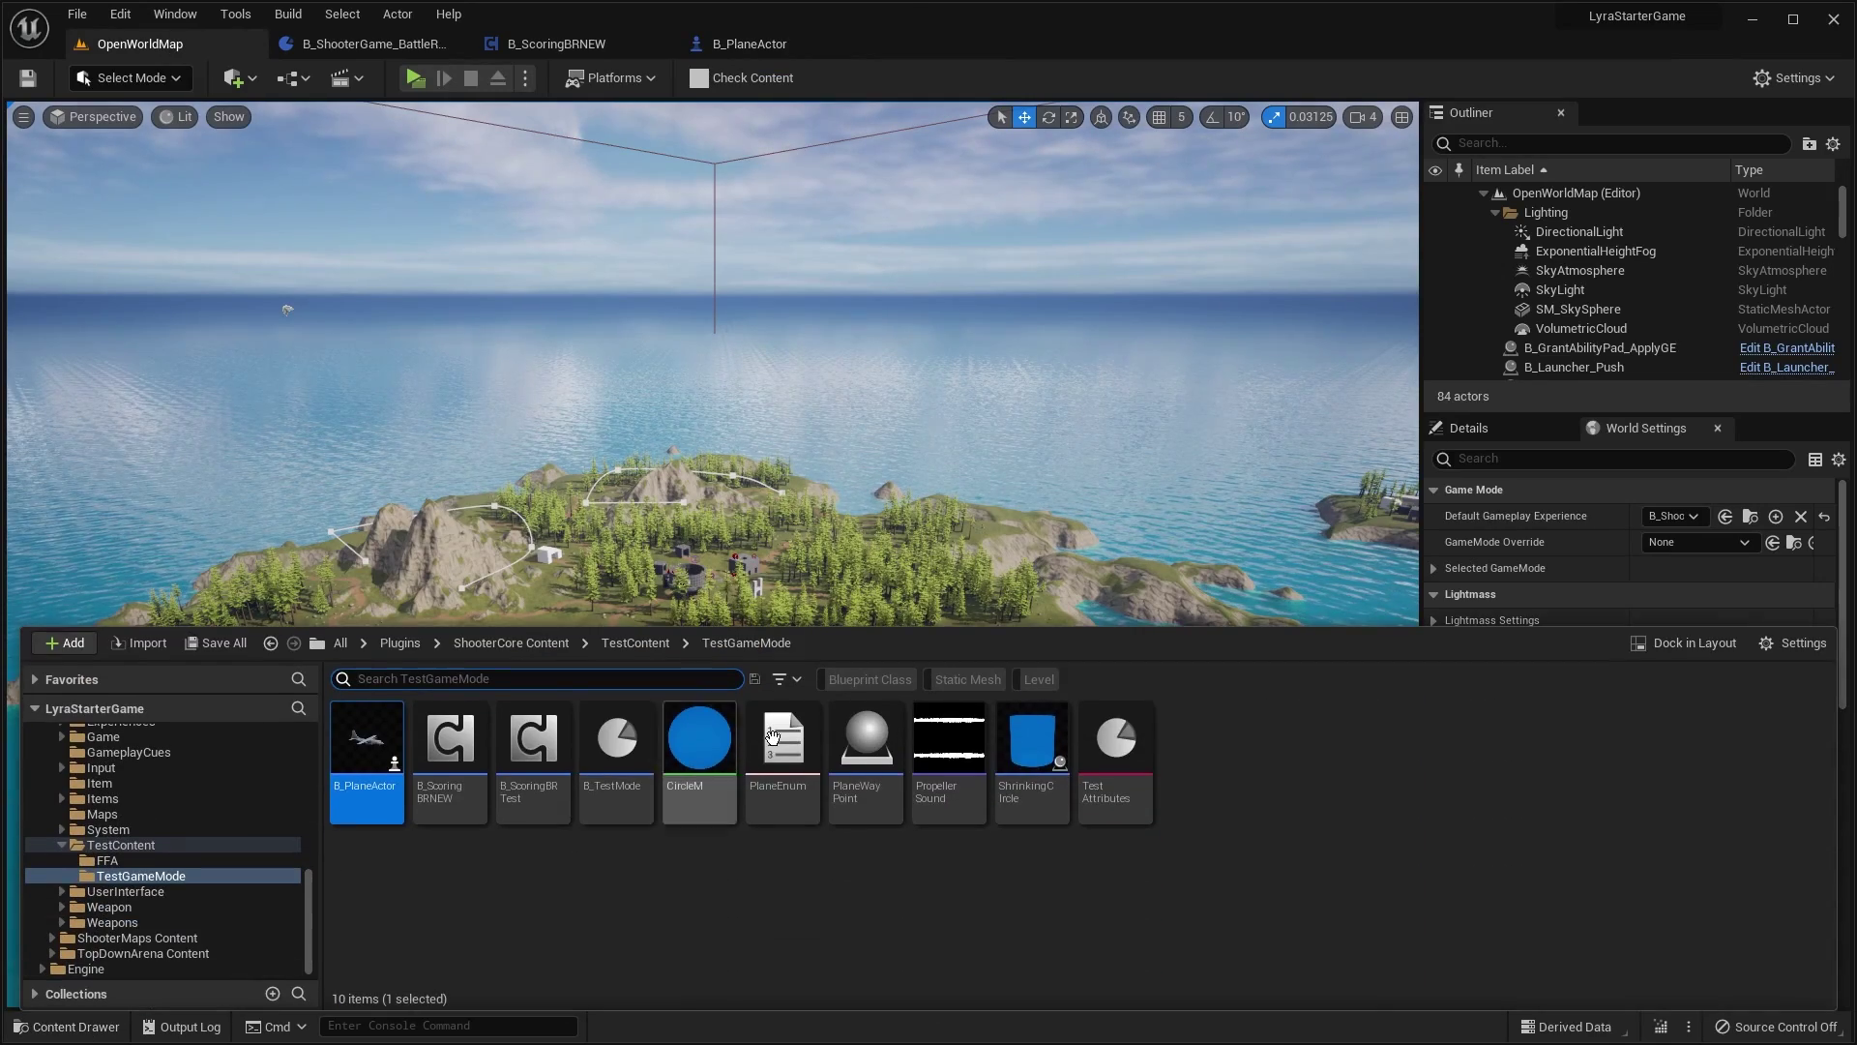
{"action": "right_click_drag", "start_coordinate": [740, 454], "coordinate": [571, 512]}
{"action": "left_click", "coordinate": [848, 448]}
{"action": "right_click_drag", "start_coordinate": [848, 448], "coordinate": [851, 333]}
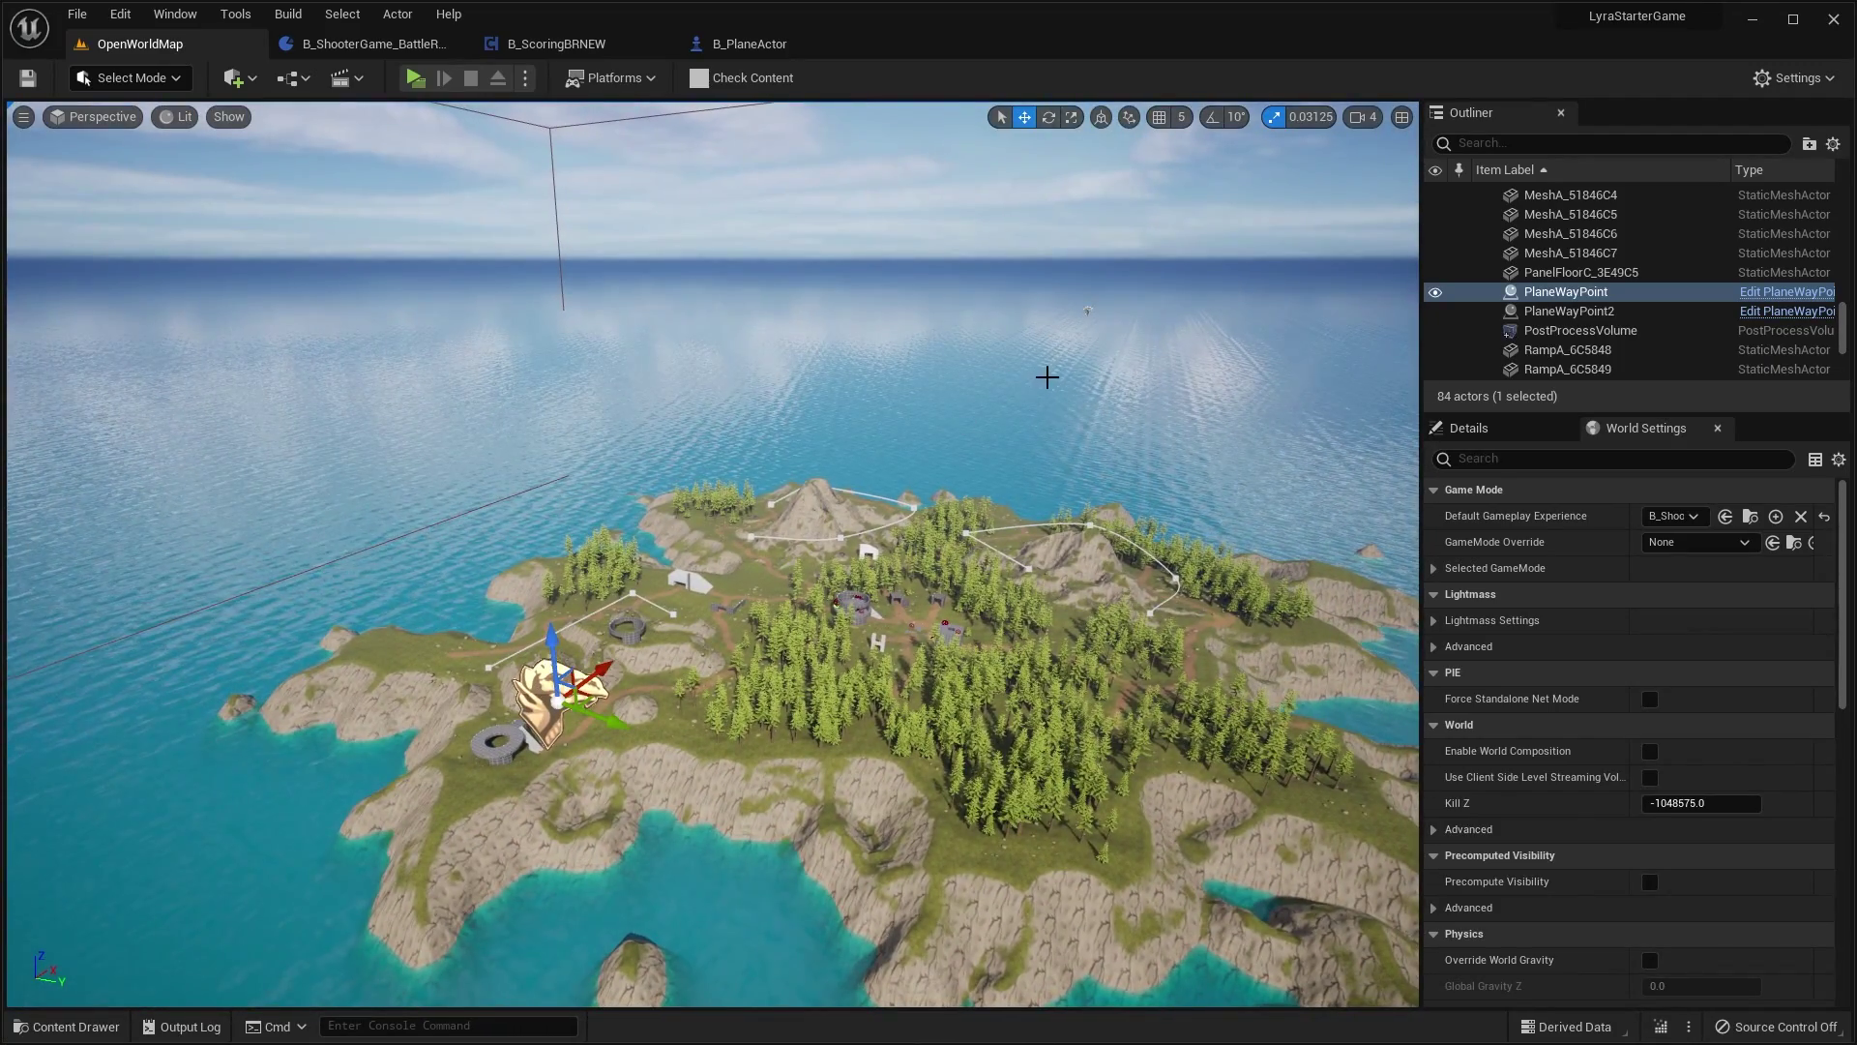
{"action": "left_click", "coordinate": [1085, 309], "text": "shift"}
{"action": "key", "text": "s"}
{"action": "right_click_drag", "start_coordinate": [923, 442], "coordinate": [923, 447]}
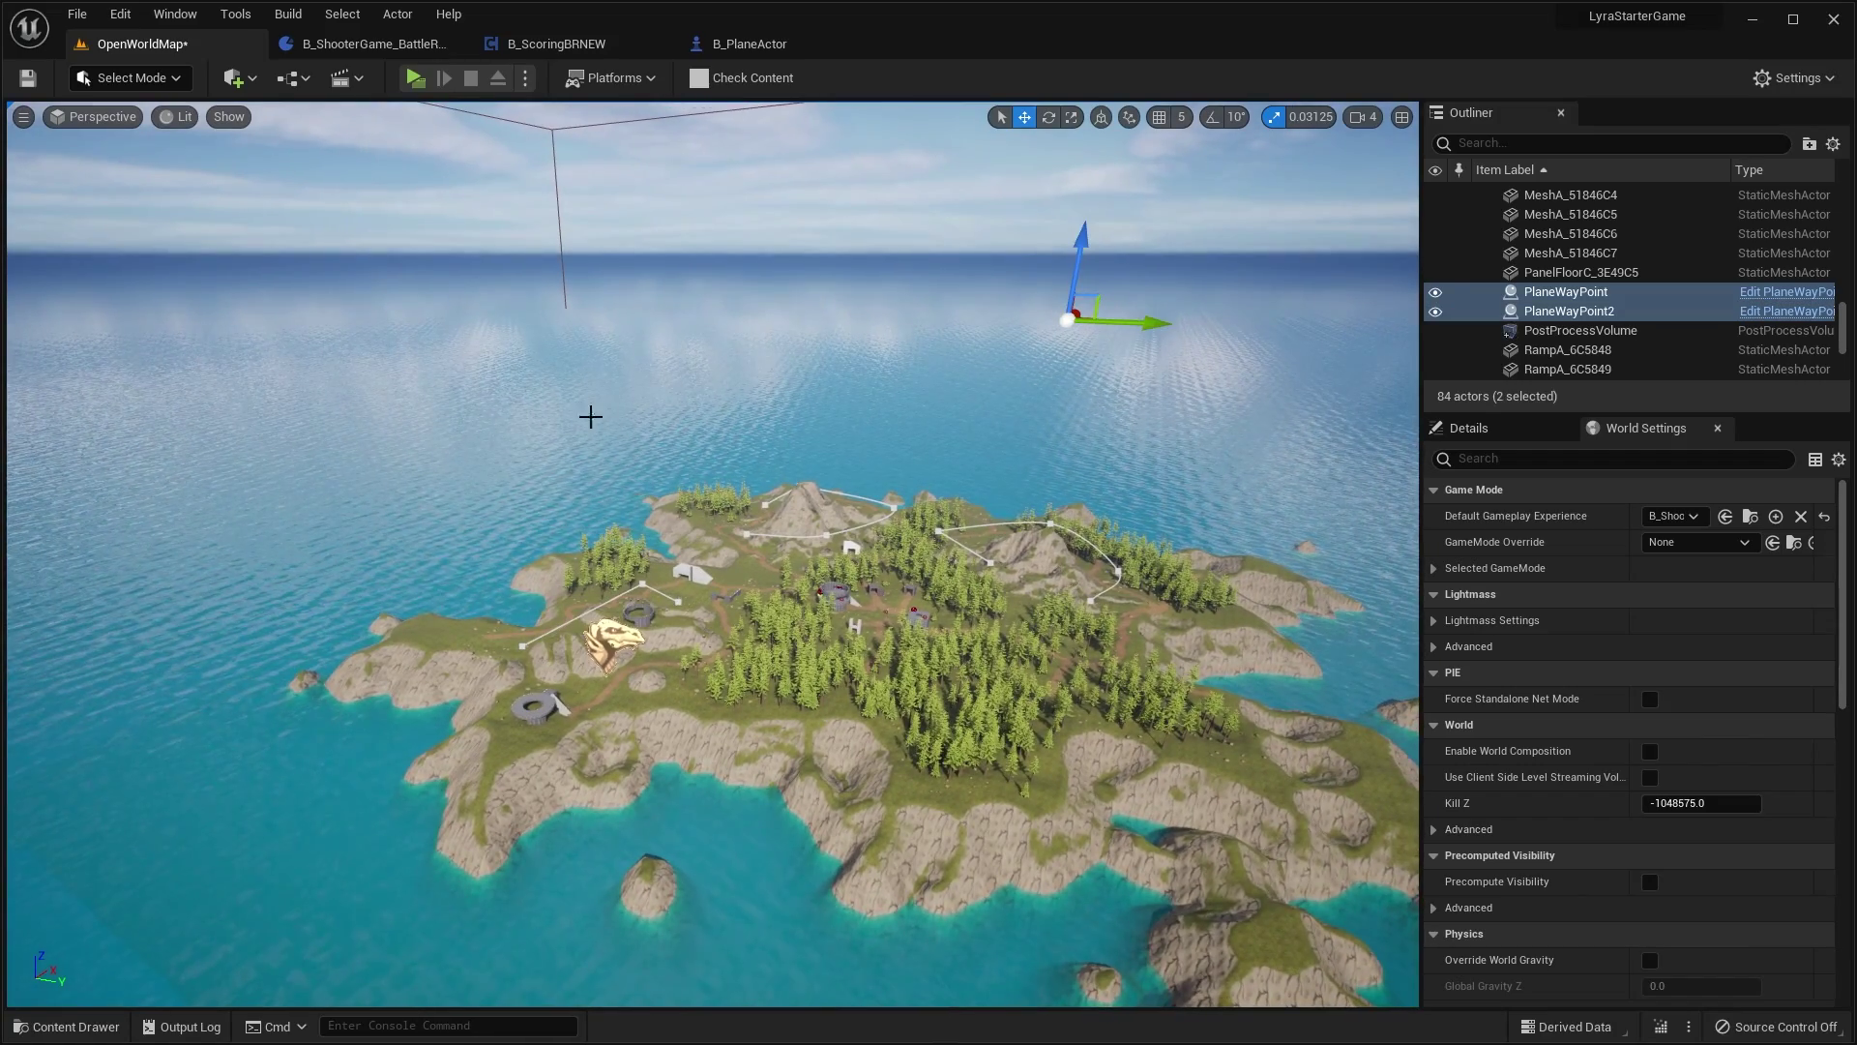
Examine the island around the tall rocky mountain in the level and select the Landscape actor there
{"action": "scroll", "coordinate": [411, 492], "scroll_direction": "down", "scroll_amount": 1}
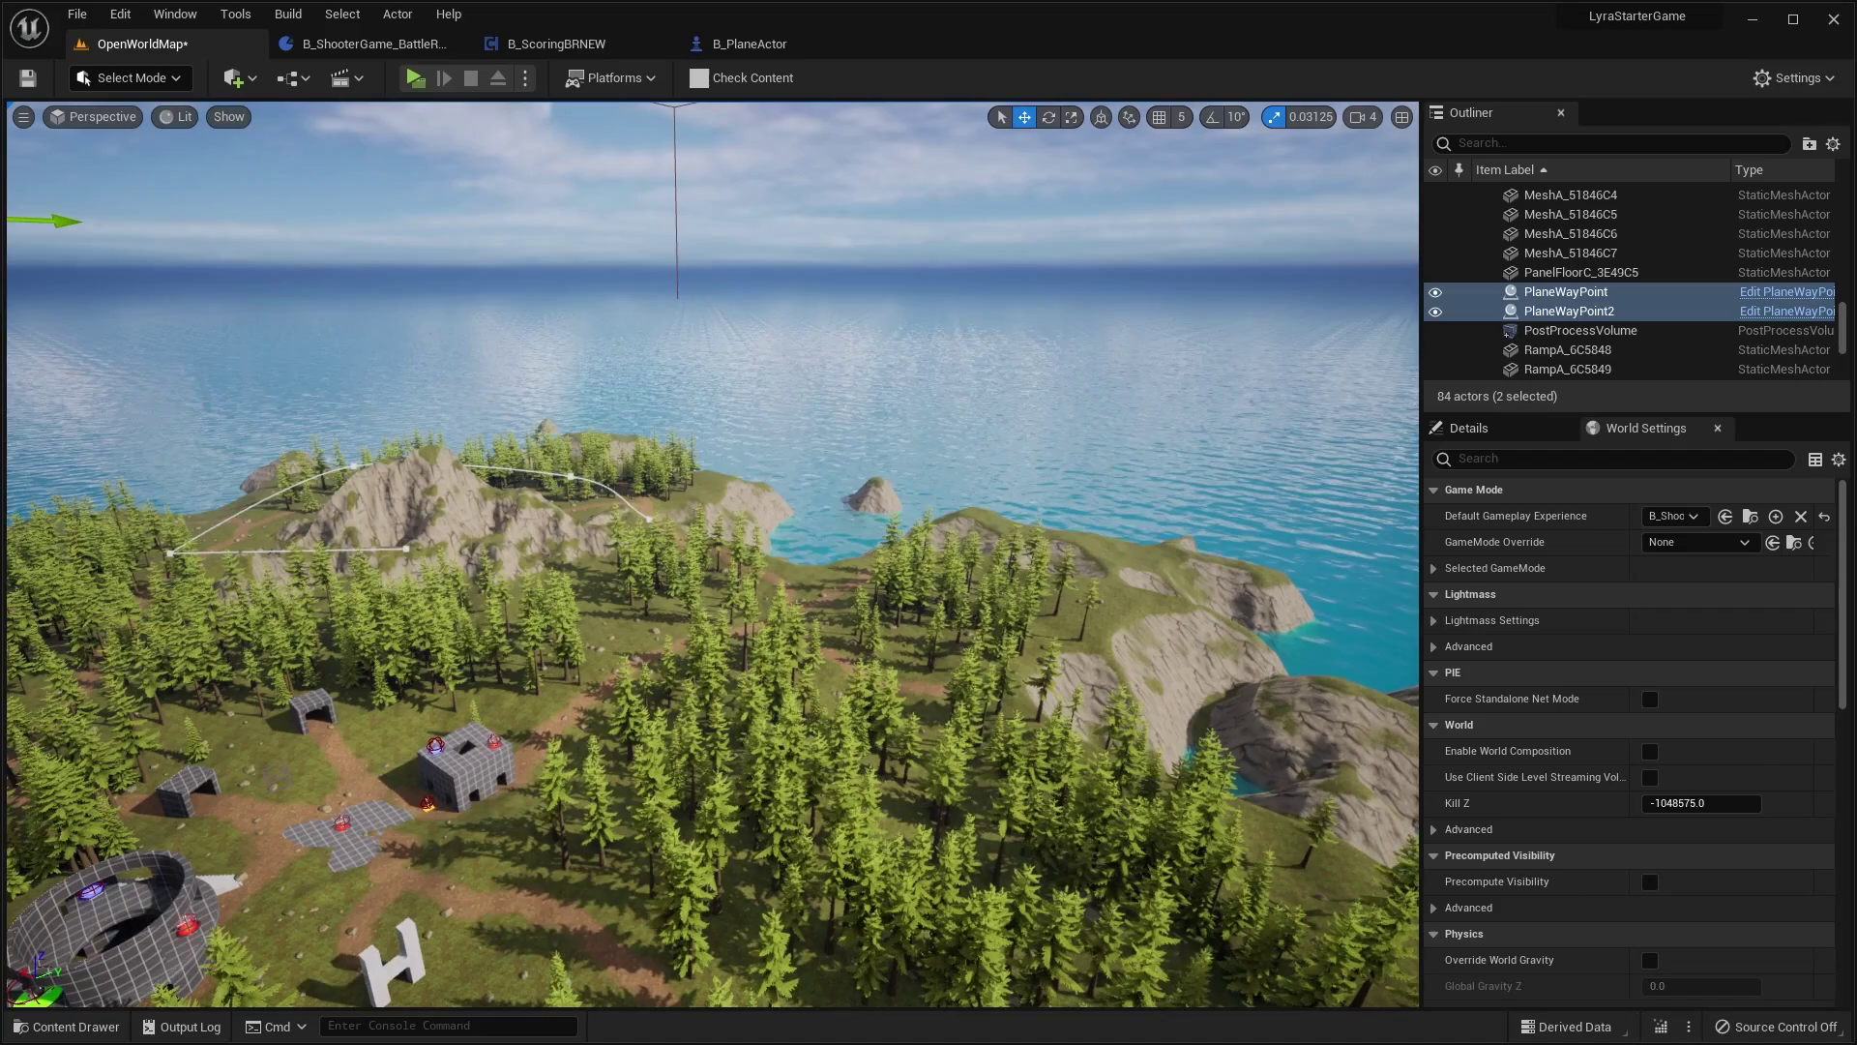
{"action": "left_click", "coordinate": [73, 1026]}
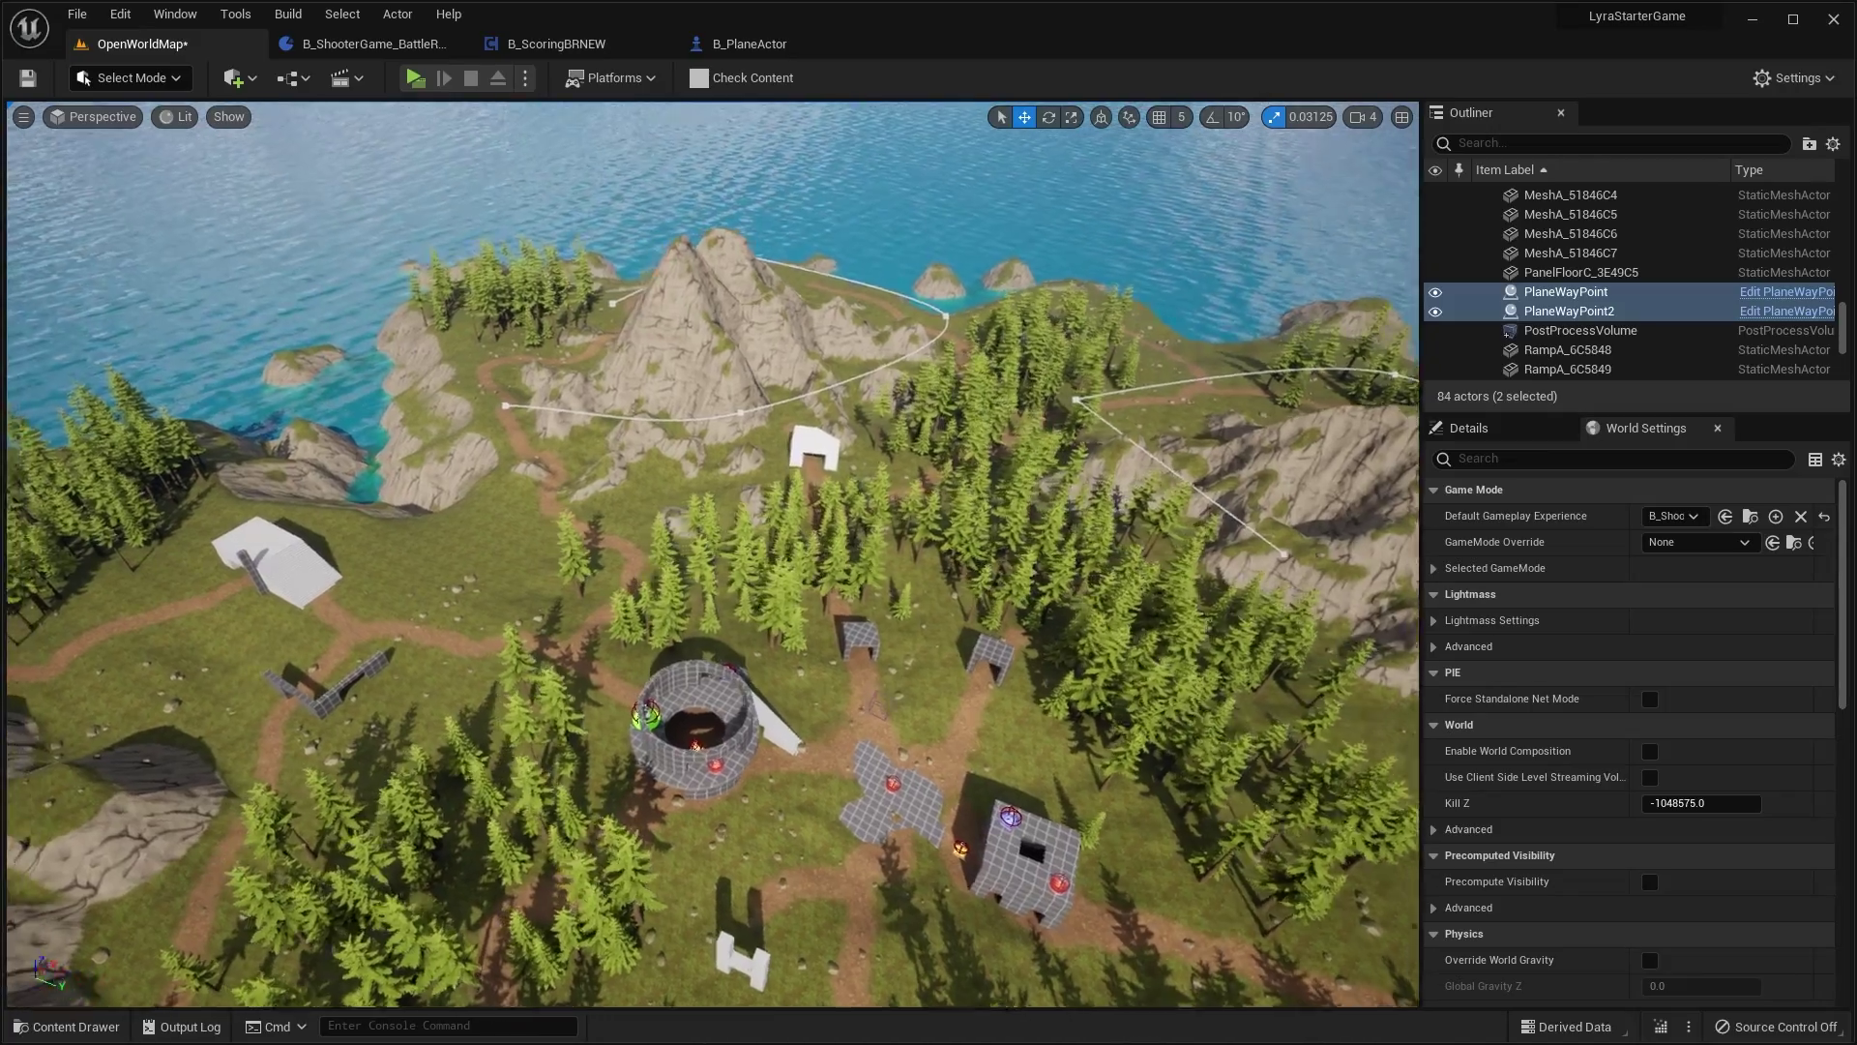
{"action": "key", "text": "w"}
{"action": "right_click_drag", "start_coordinate": [1004, 634], "coordinate": [1161, 629]}
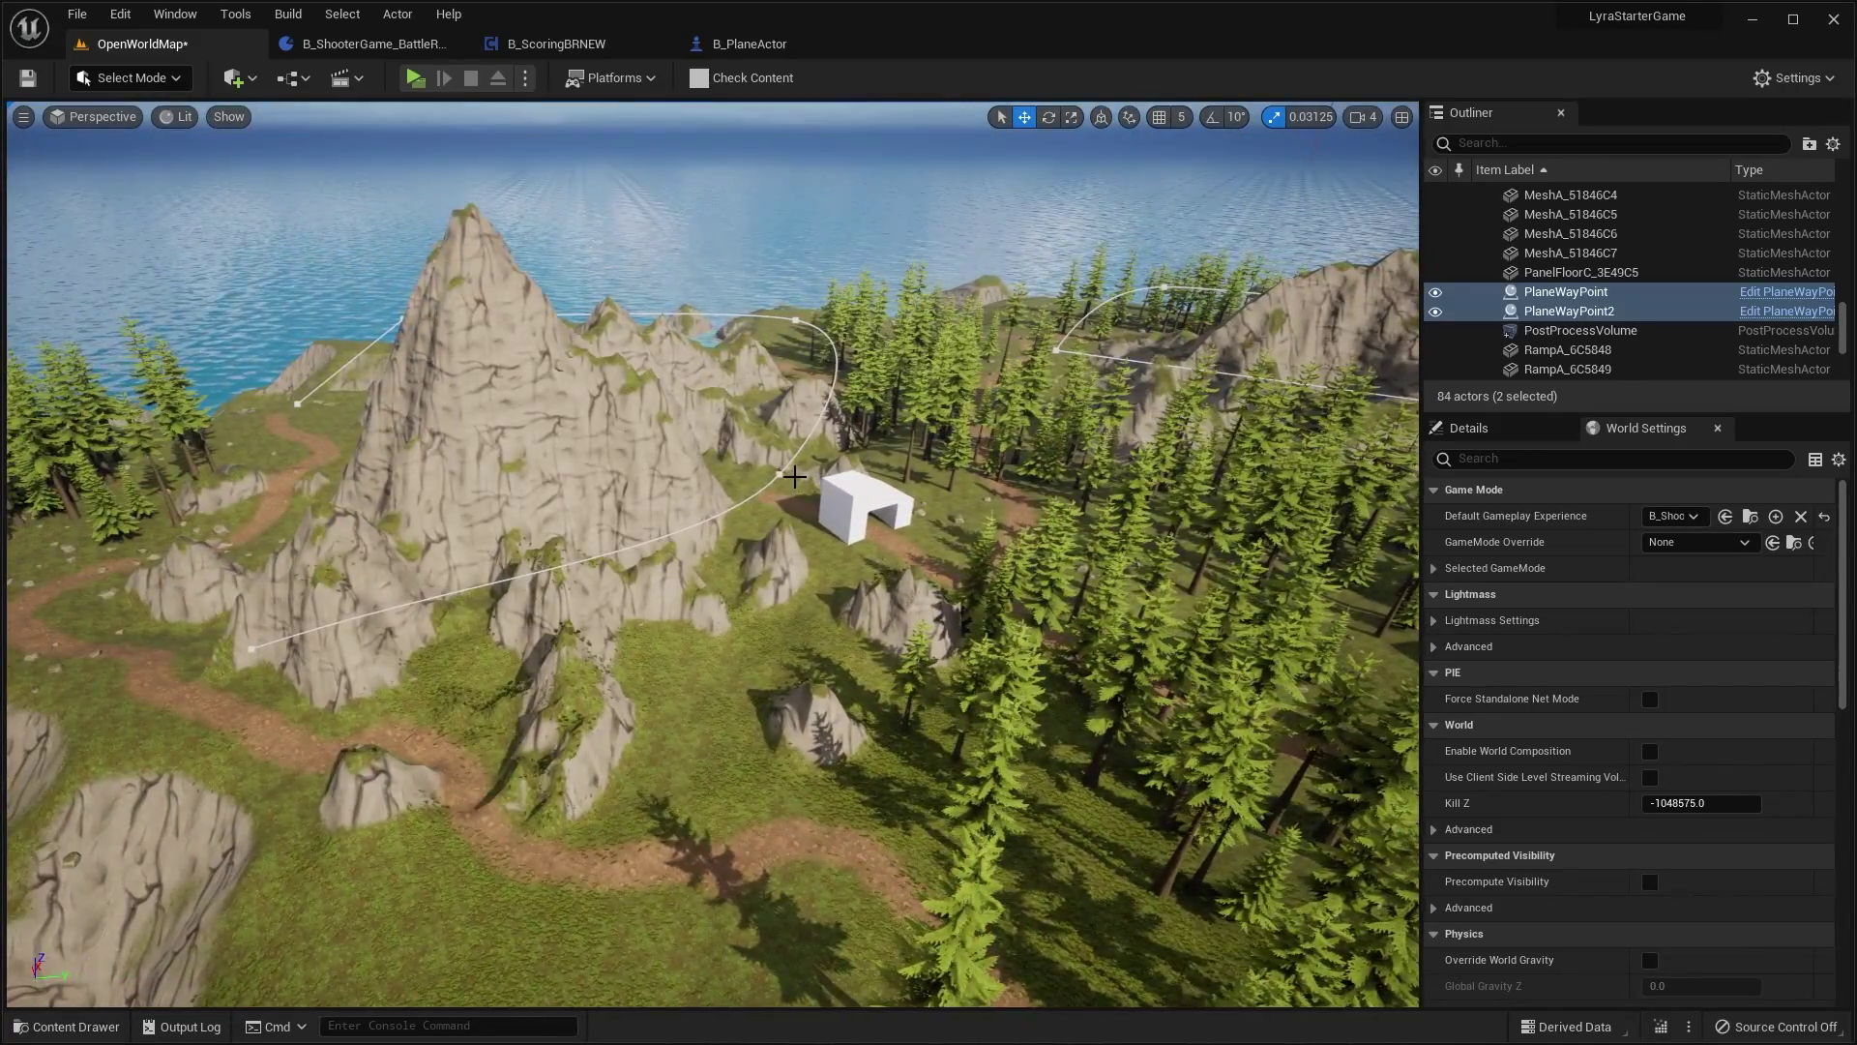
{"action": "left_click", "coordinate": [791, 473]}
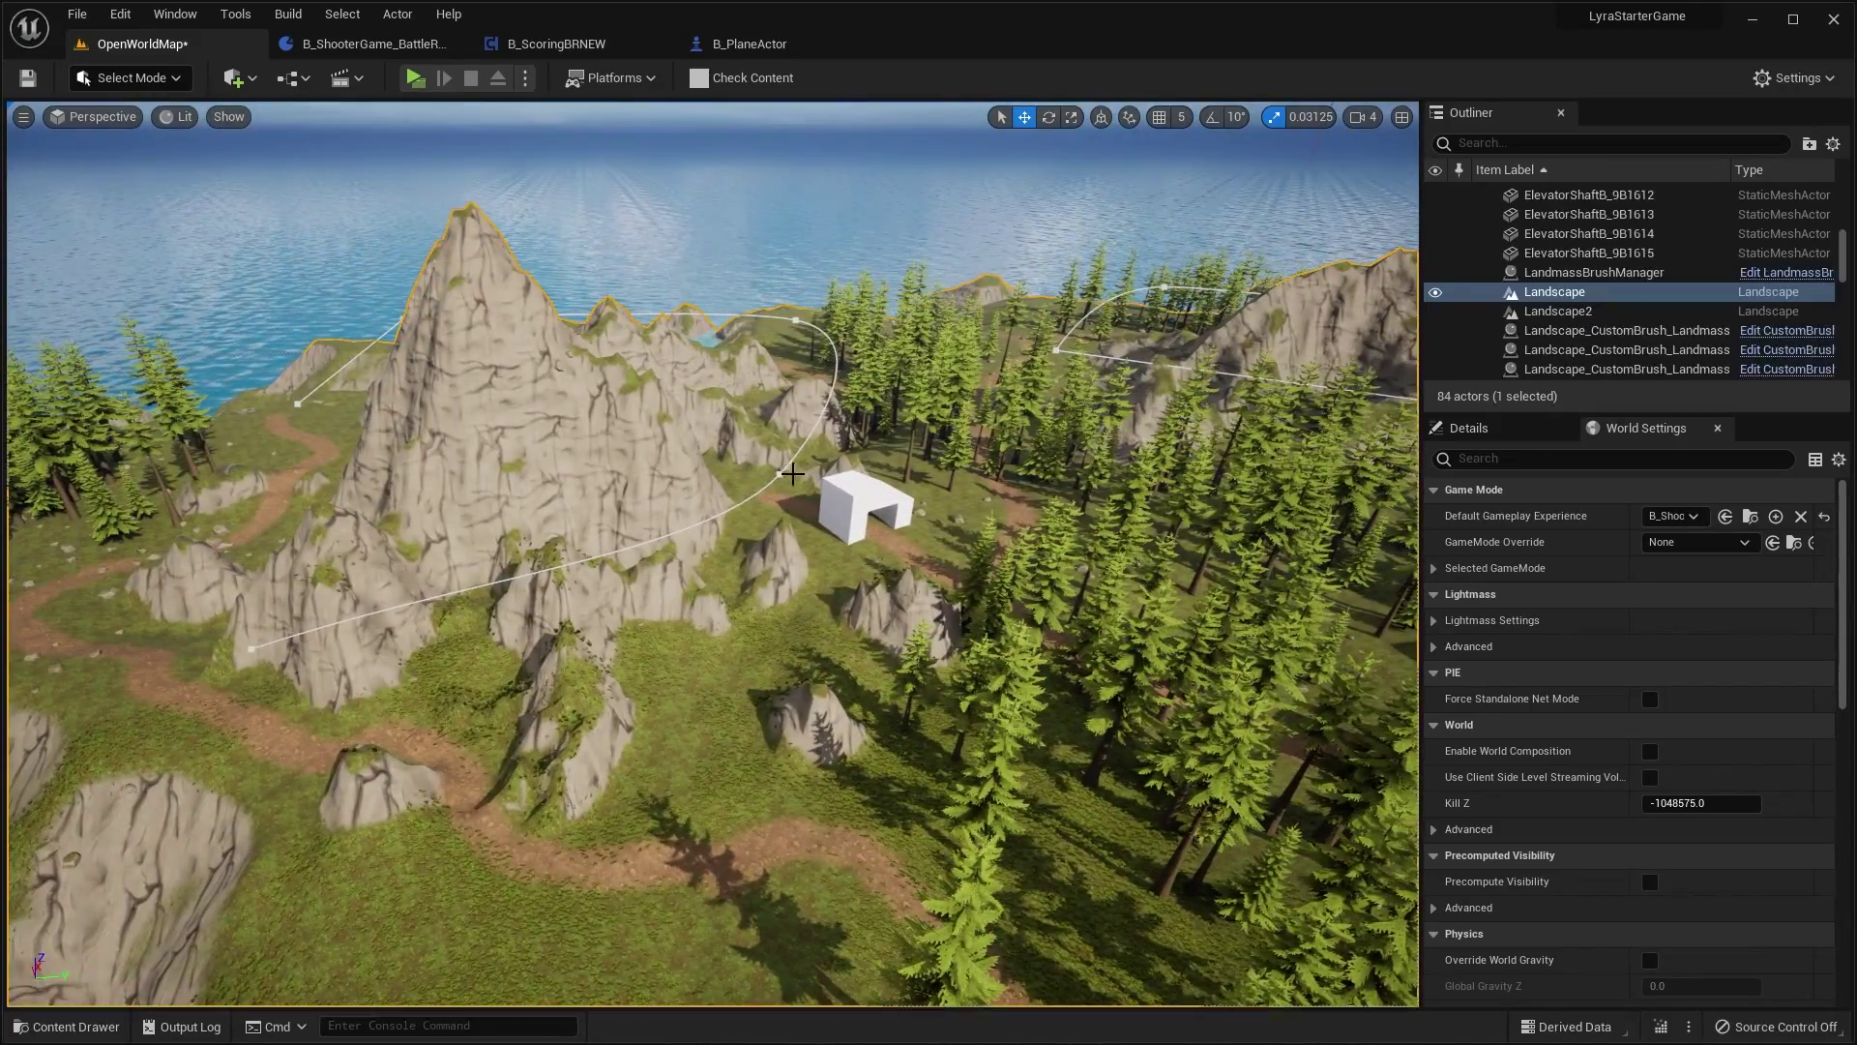
Survey the mountain and the central arena, and select the Landscape_CustomBrush_Landmass actor whose spline surrounds the mountain
{"action": "key", "text": "s"}
{"action": "right_click_drag", "start_coordinate": [793, 473], "coordinate": [915, 474]}
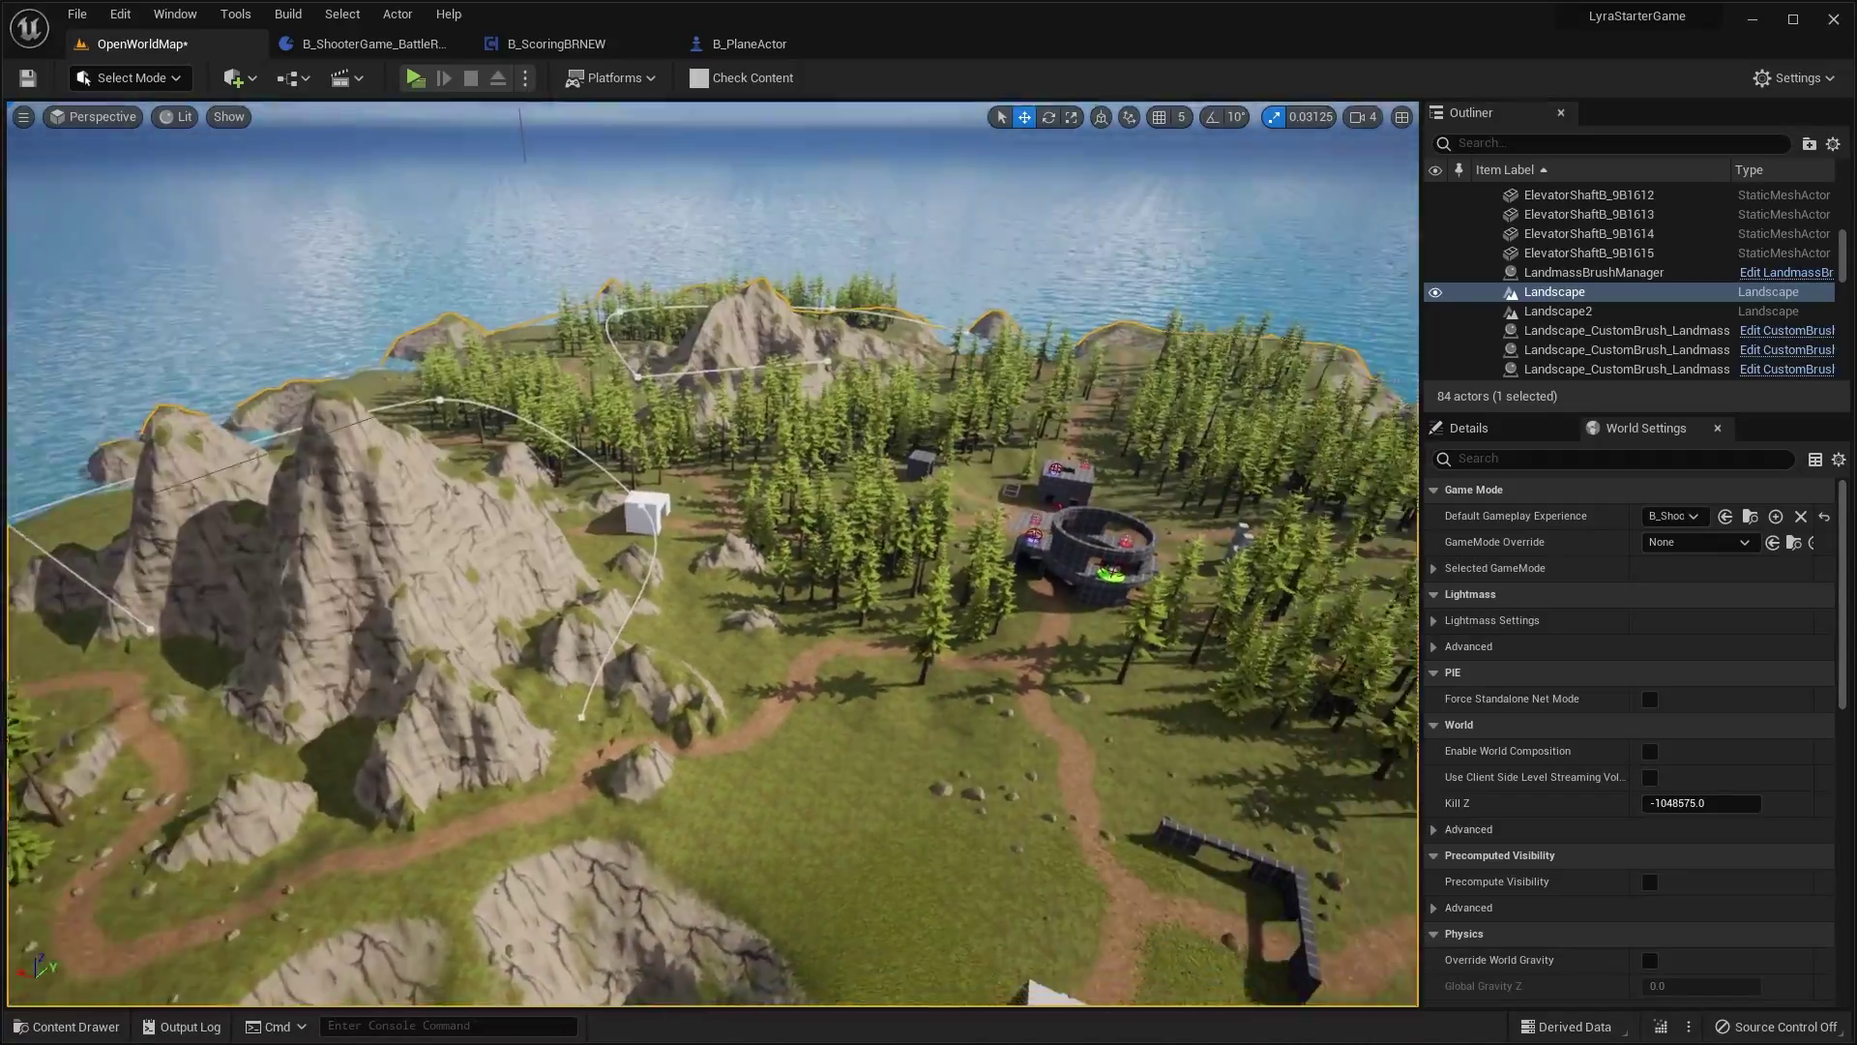
{"action": "key", "text": "w"}
{"action": "right_click_drag", "start_coordinate": [553, 443], "coordinate": [687, 422]}
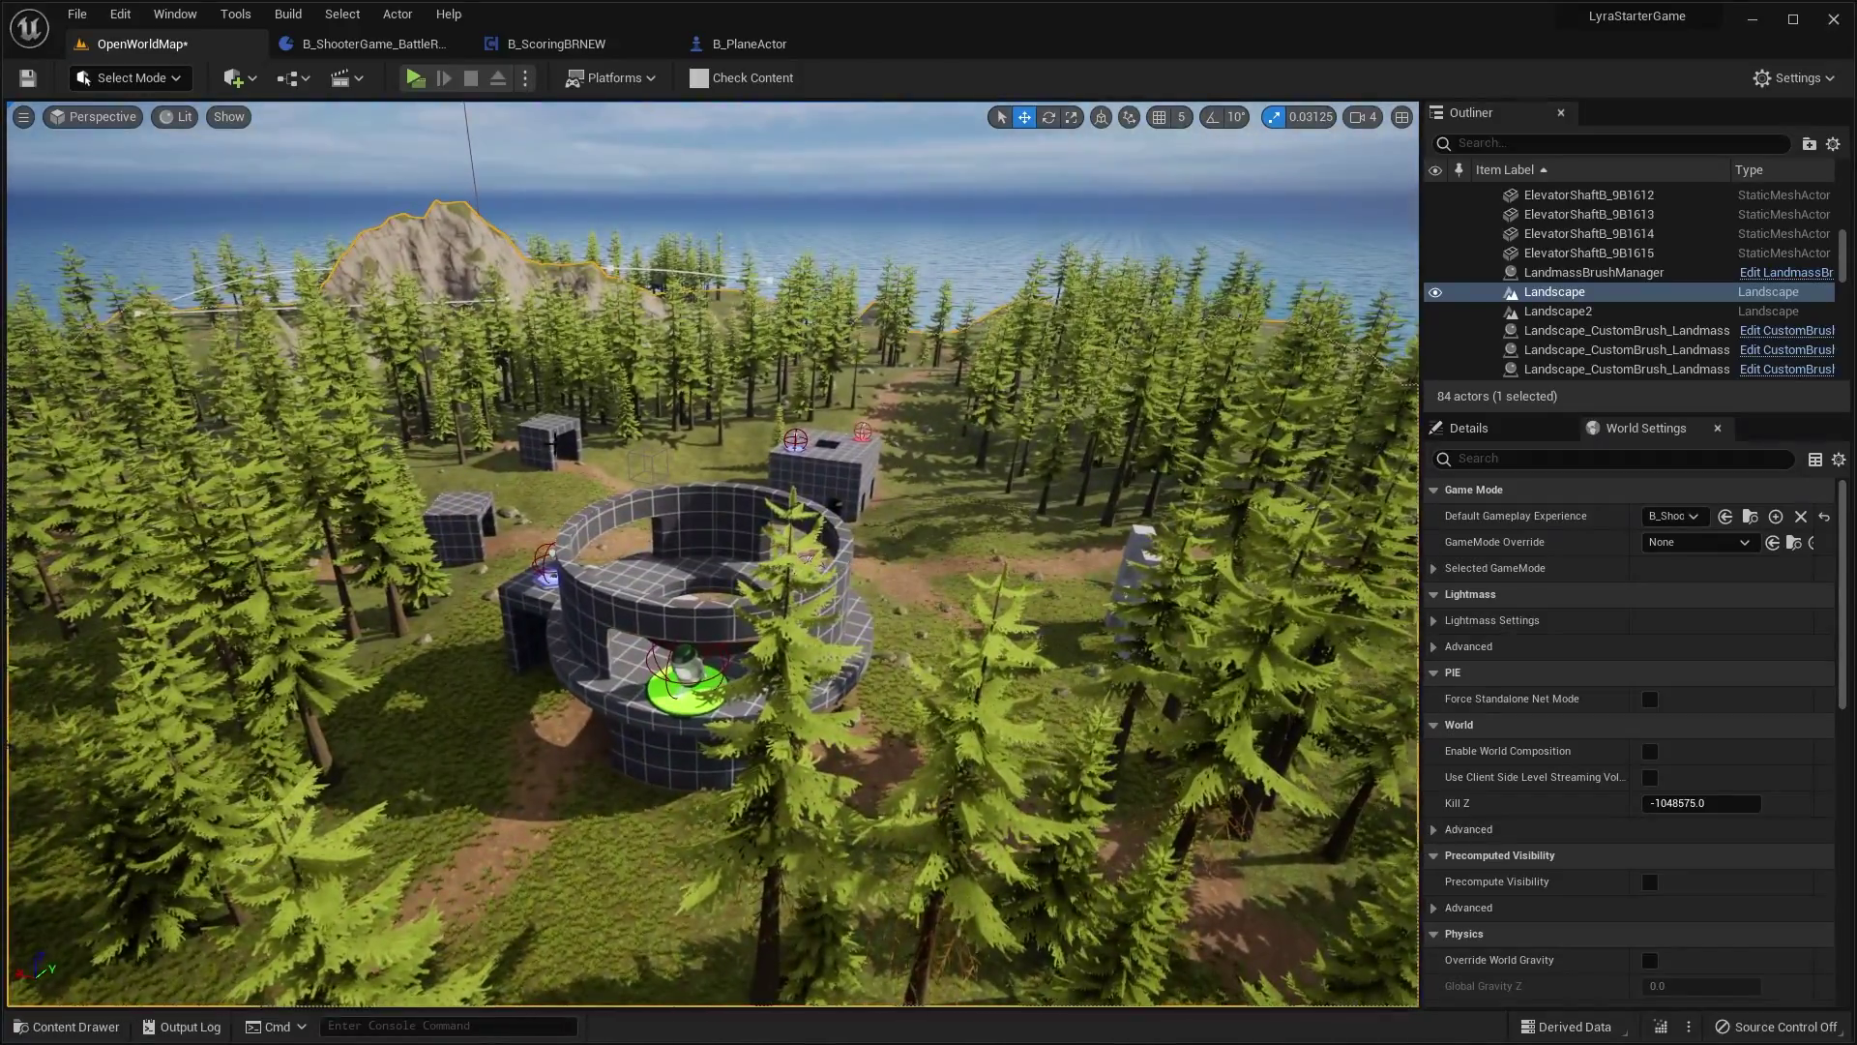
{"action": "key", "text": "s"}
{"action": "right_click_drag", "start_coordinate": [871, 452], "coordinate": [657, 483]}
{"action": "key", "text": "w"}
{"action": "key", "text": "s"}
{"action": "right_click_drag", "start_coordinate": [786, 671], "coordinate": [771, 671]}
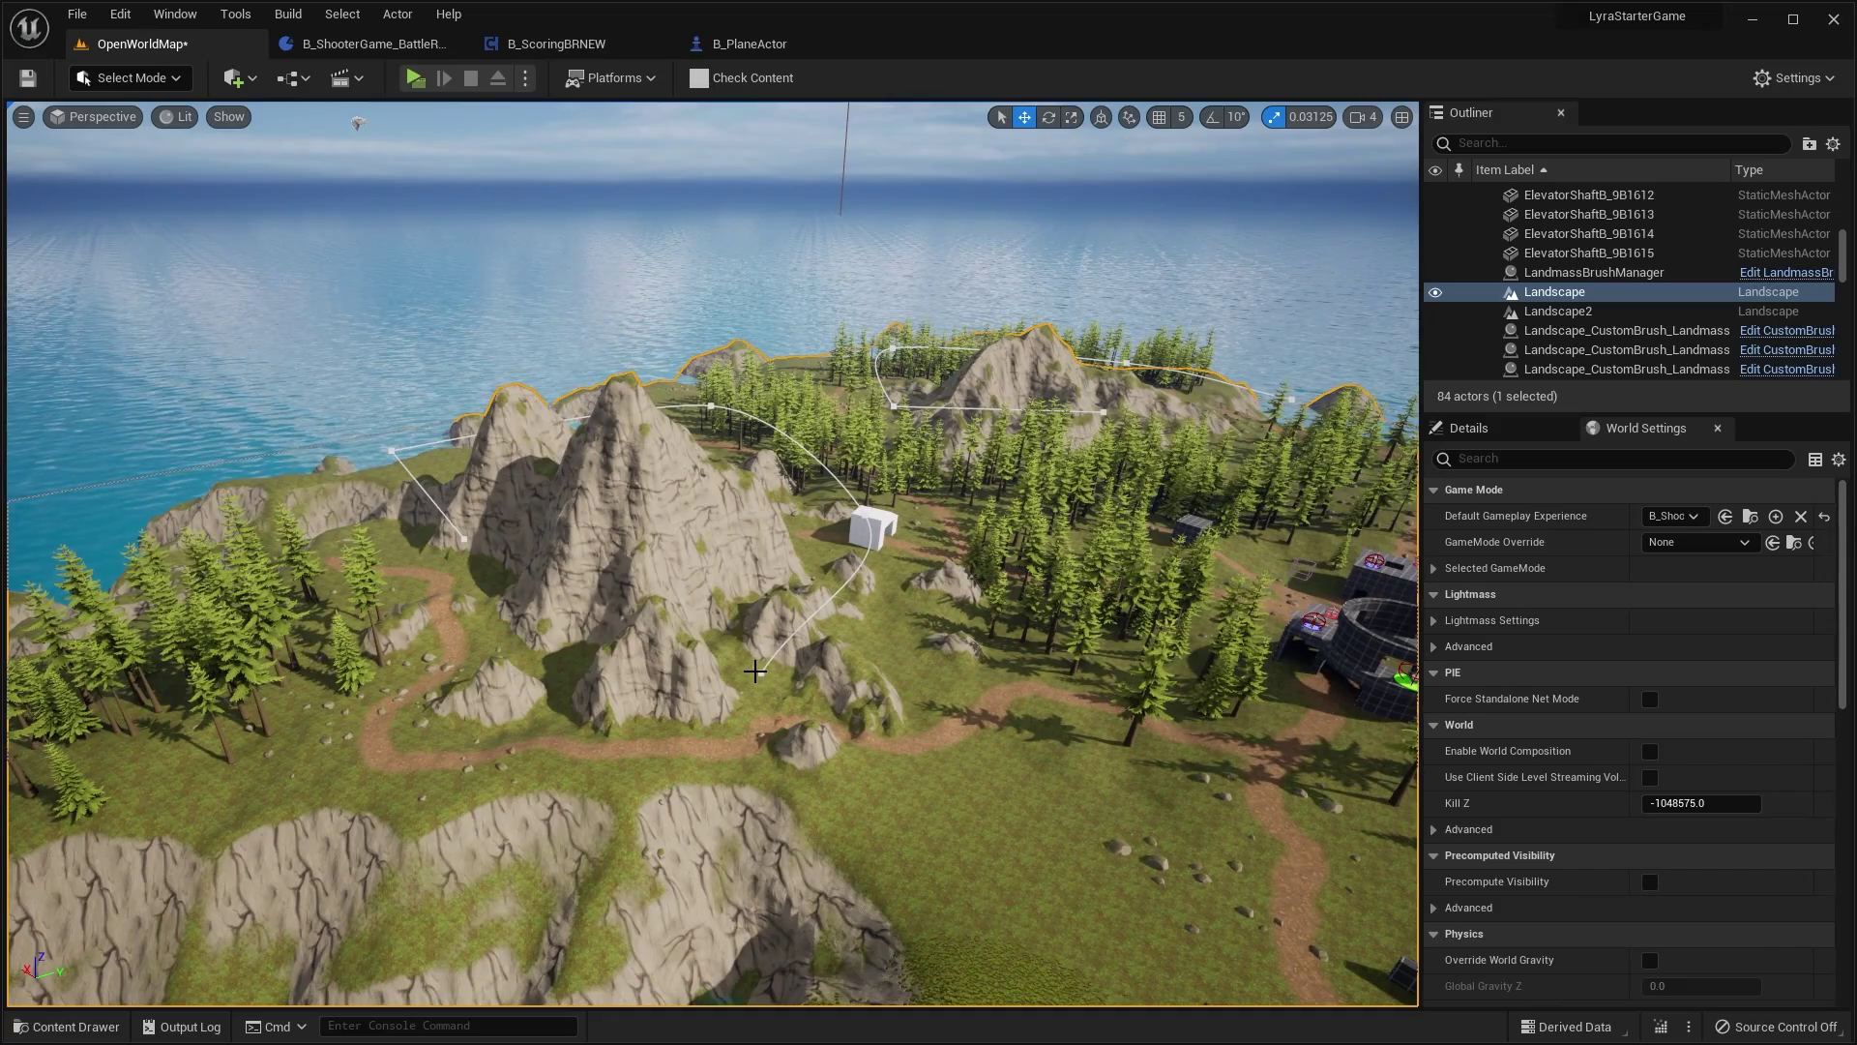
{"action": "left_click", "coordinate": [759, 672]}
Inspect the mountain brush's spline and select the Landmass custom brush beside the ring structures near the coast
{"action": "right_click_drag", "start_coordinate": [755, 546], "coordinate": [662, 546]}
{"action": "key", "text": "s"}
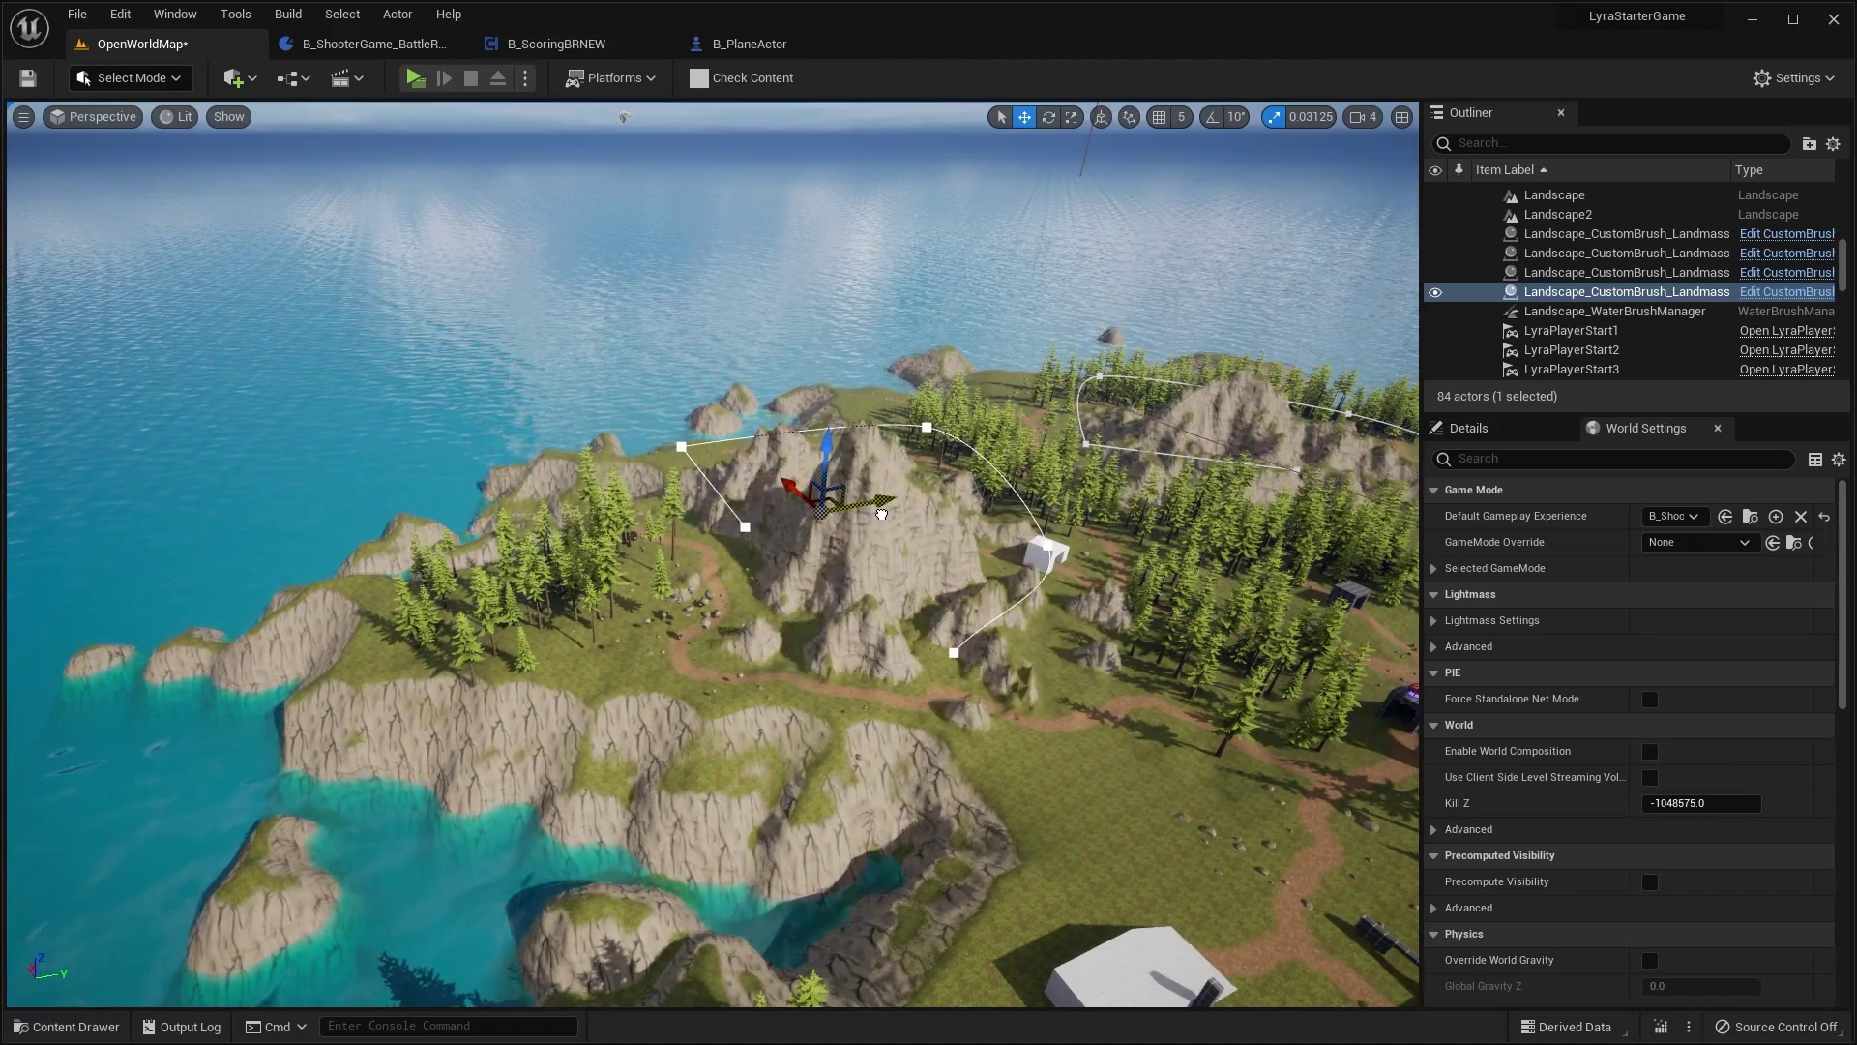
{"action": "key", "text": "s"}
{"action": "right_click_drag", "start_coordinate": [1021, 541], "coordinate": [1223, 581]}
{"action": "left_click", "coordinate": [773, 628]}
{"action": "left_click", "coordinate": [768, 630]}
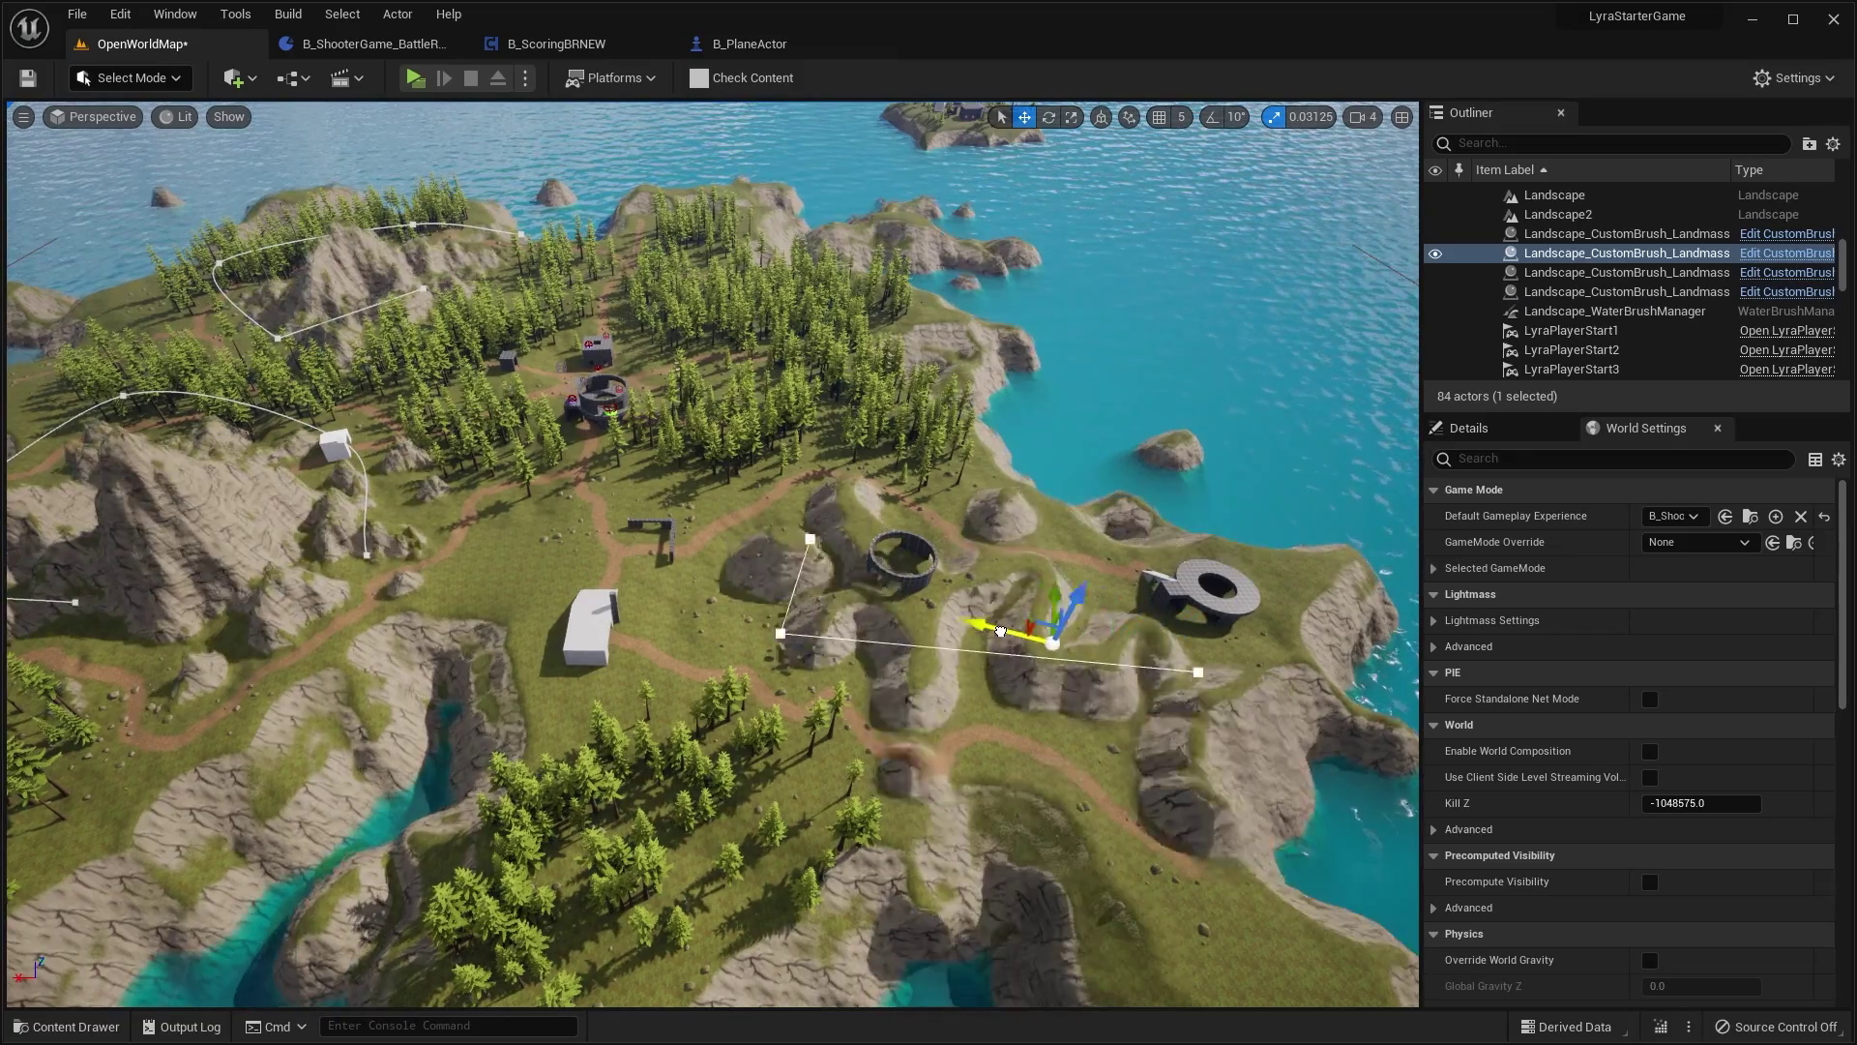
Look over the coastal brush area and inspect the central arena with the round tower mesh MeshA_51F753 selected
{"action": "right_click_drag", "start_coordinate": [924, 657], "coordinate": [1040, 655]}
{"action": "key", "text": "a"}
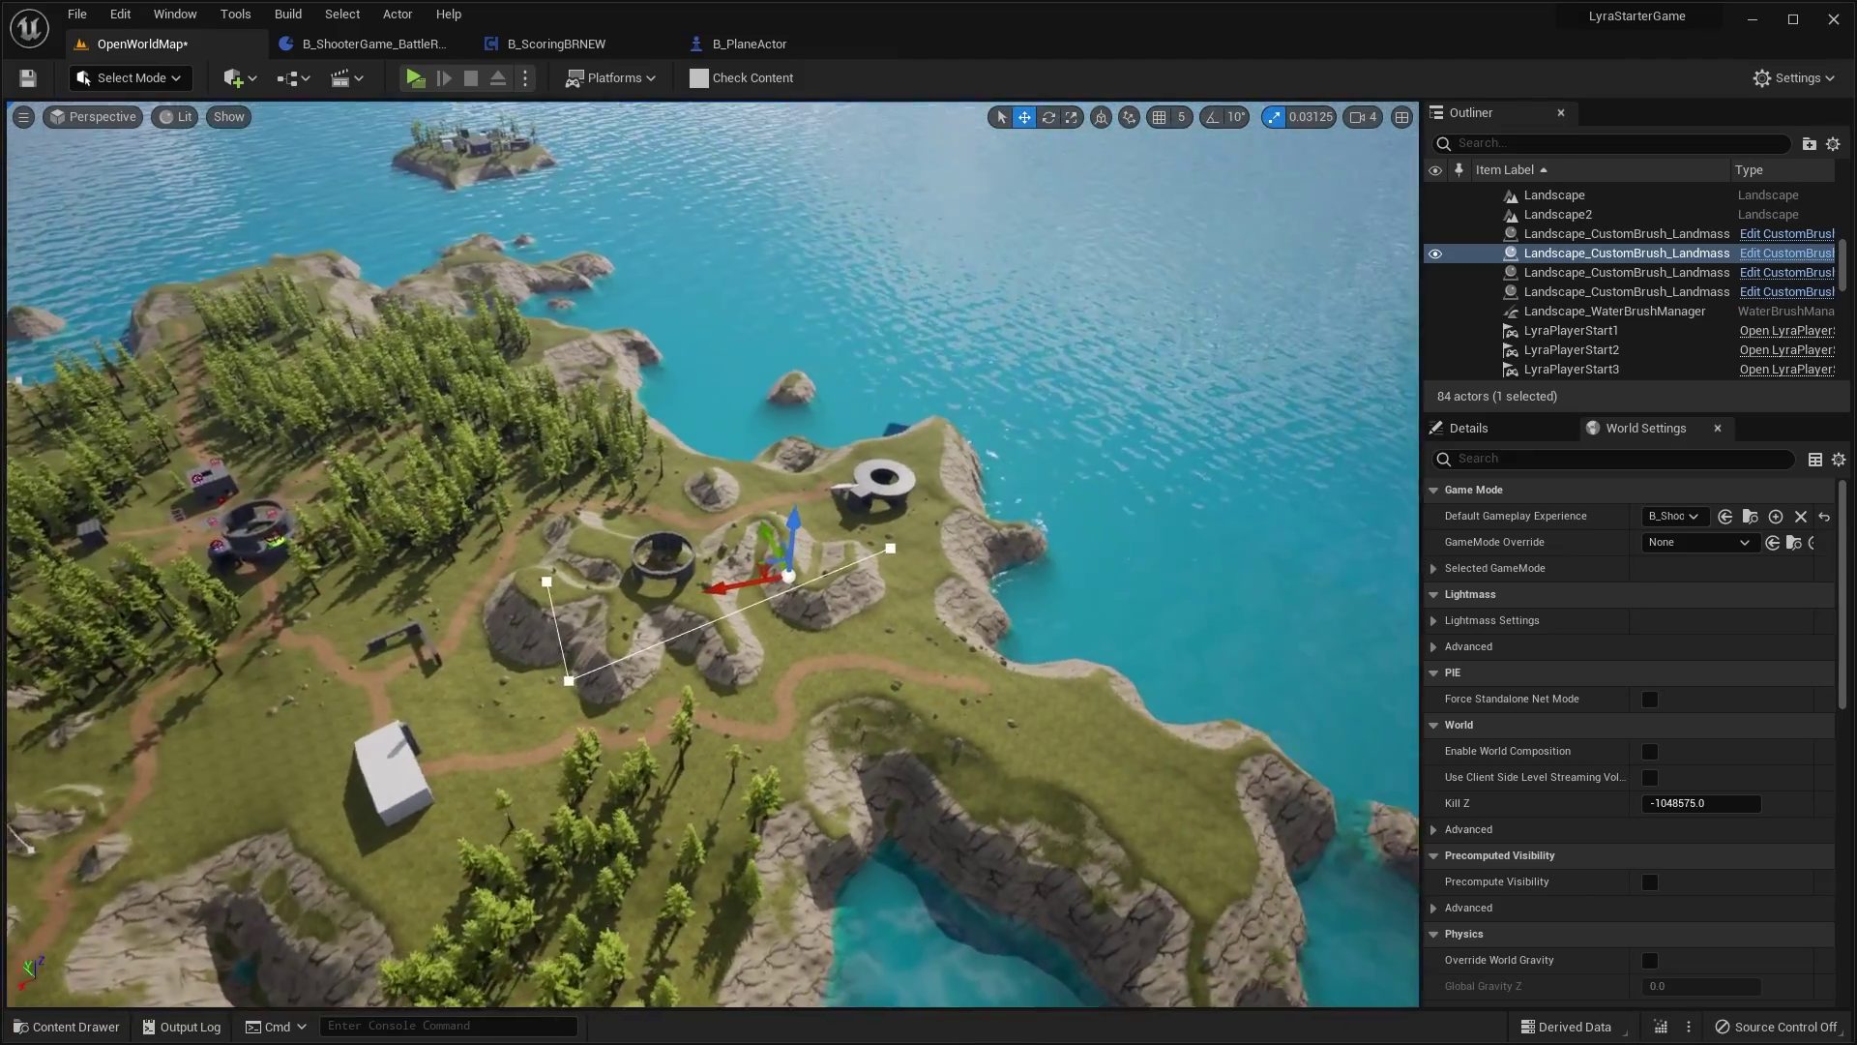
{"action": "key", "text": "a"}
{"action": "mouse_move", "coordinate": [928, 580]}
{"action": "right_mouse_down"}
{"action": "mouse_move", "coordinate": [764, 557]}
{"action": "mouse_move", "coordinate": [958, 563]}
{"action": "right_mouse_up"}
{"action": "left_click", "coordinate": [838, 559]}
{"action": "key", "text": "a"}
{"action": "key", "text": "w"}
{"action": "right_click_drag", "start_coordinate": [780, 643], "coordinate": [747, 609]}
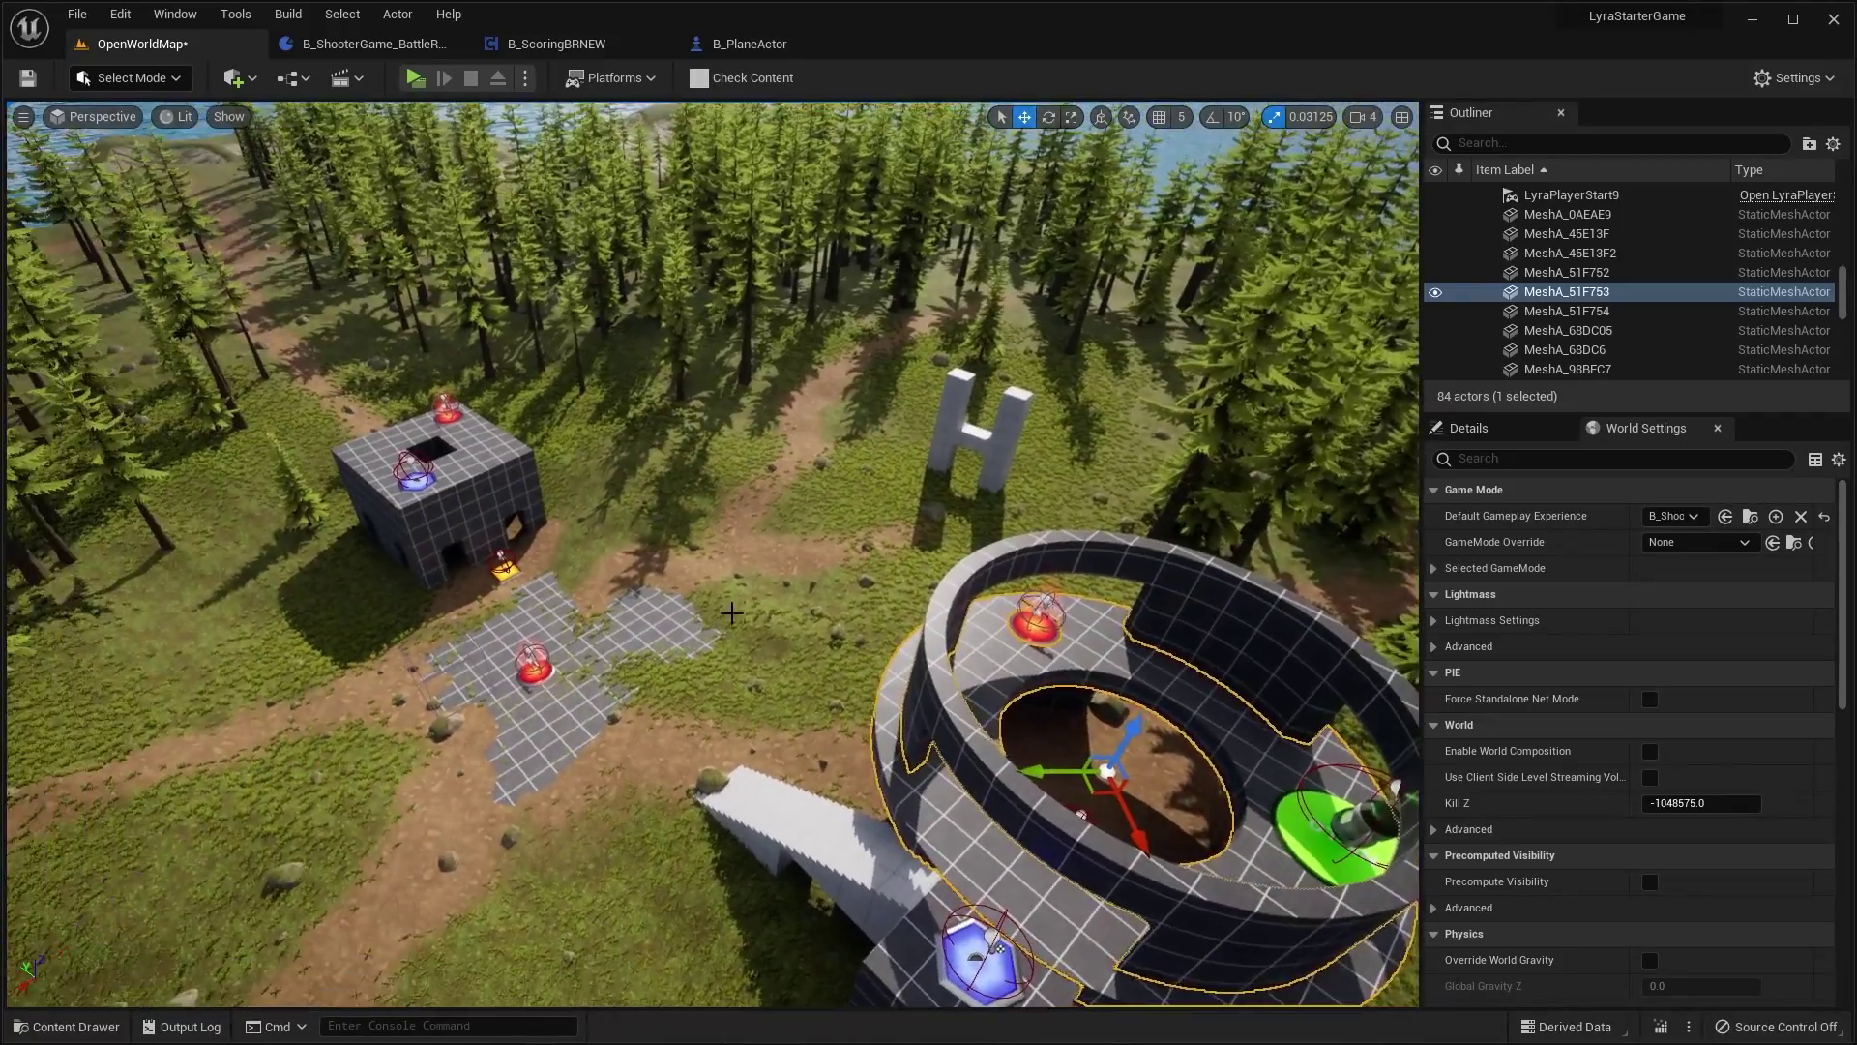
Inspect the round tower and select the B_WeaponSpawner3 actor on it
{"action": "left_click", "coordinate": [747, 608]}
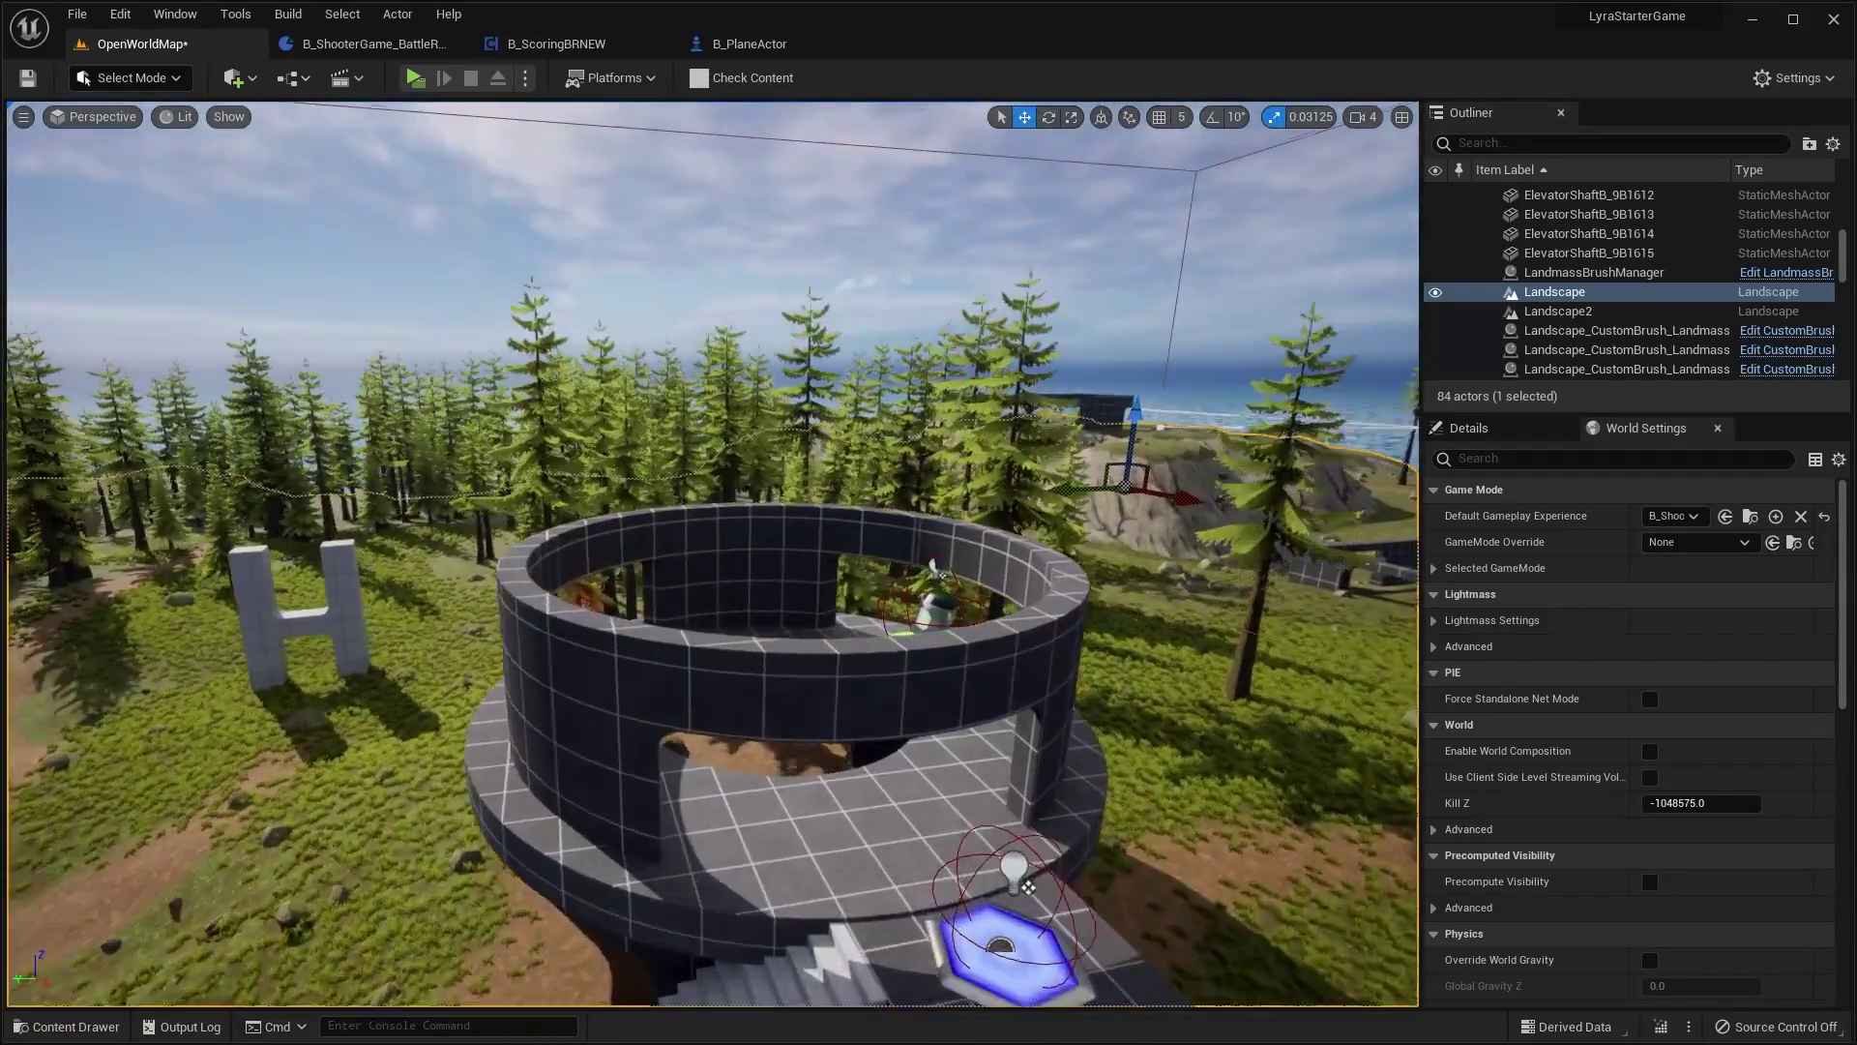
{"action": "key", "text": "w"}
{"action": "right_click_drag", "start_coordinate": [747, 608], "coordinate": [598, 647]}
{"action": "left_click", "coordinate": [705, 586]}
{"action": "right_click_drag", "start_coordinate": [704, 586], "coordinate": [882, 518]}
{"action": "key", "text": "w"}
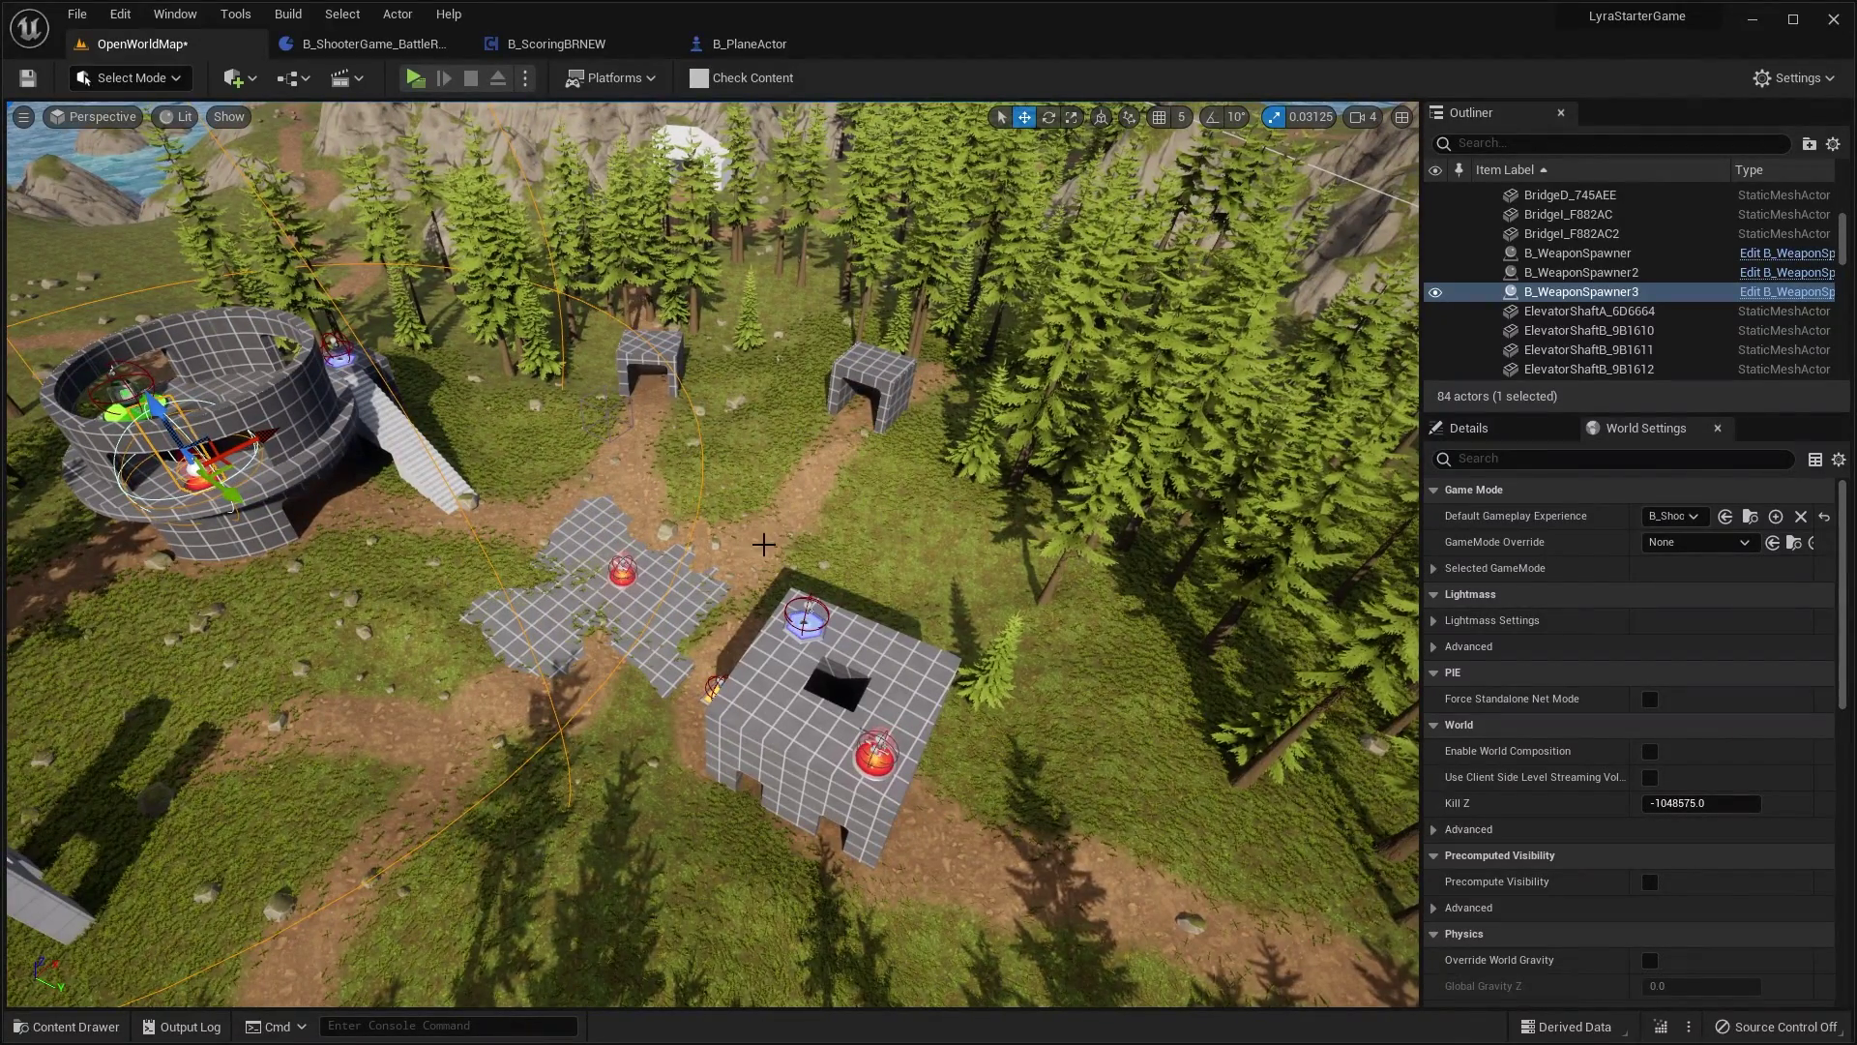
Examine the layout of the whole island and the central arena's buildings and weapon spawners
{"action": "scroll", "coordinate": [872, 578], "scroll_direction": "down", "scroll_amount": 15}
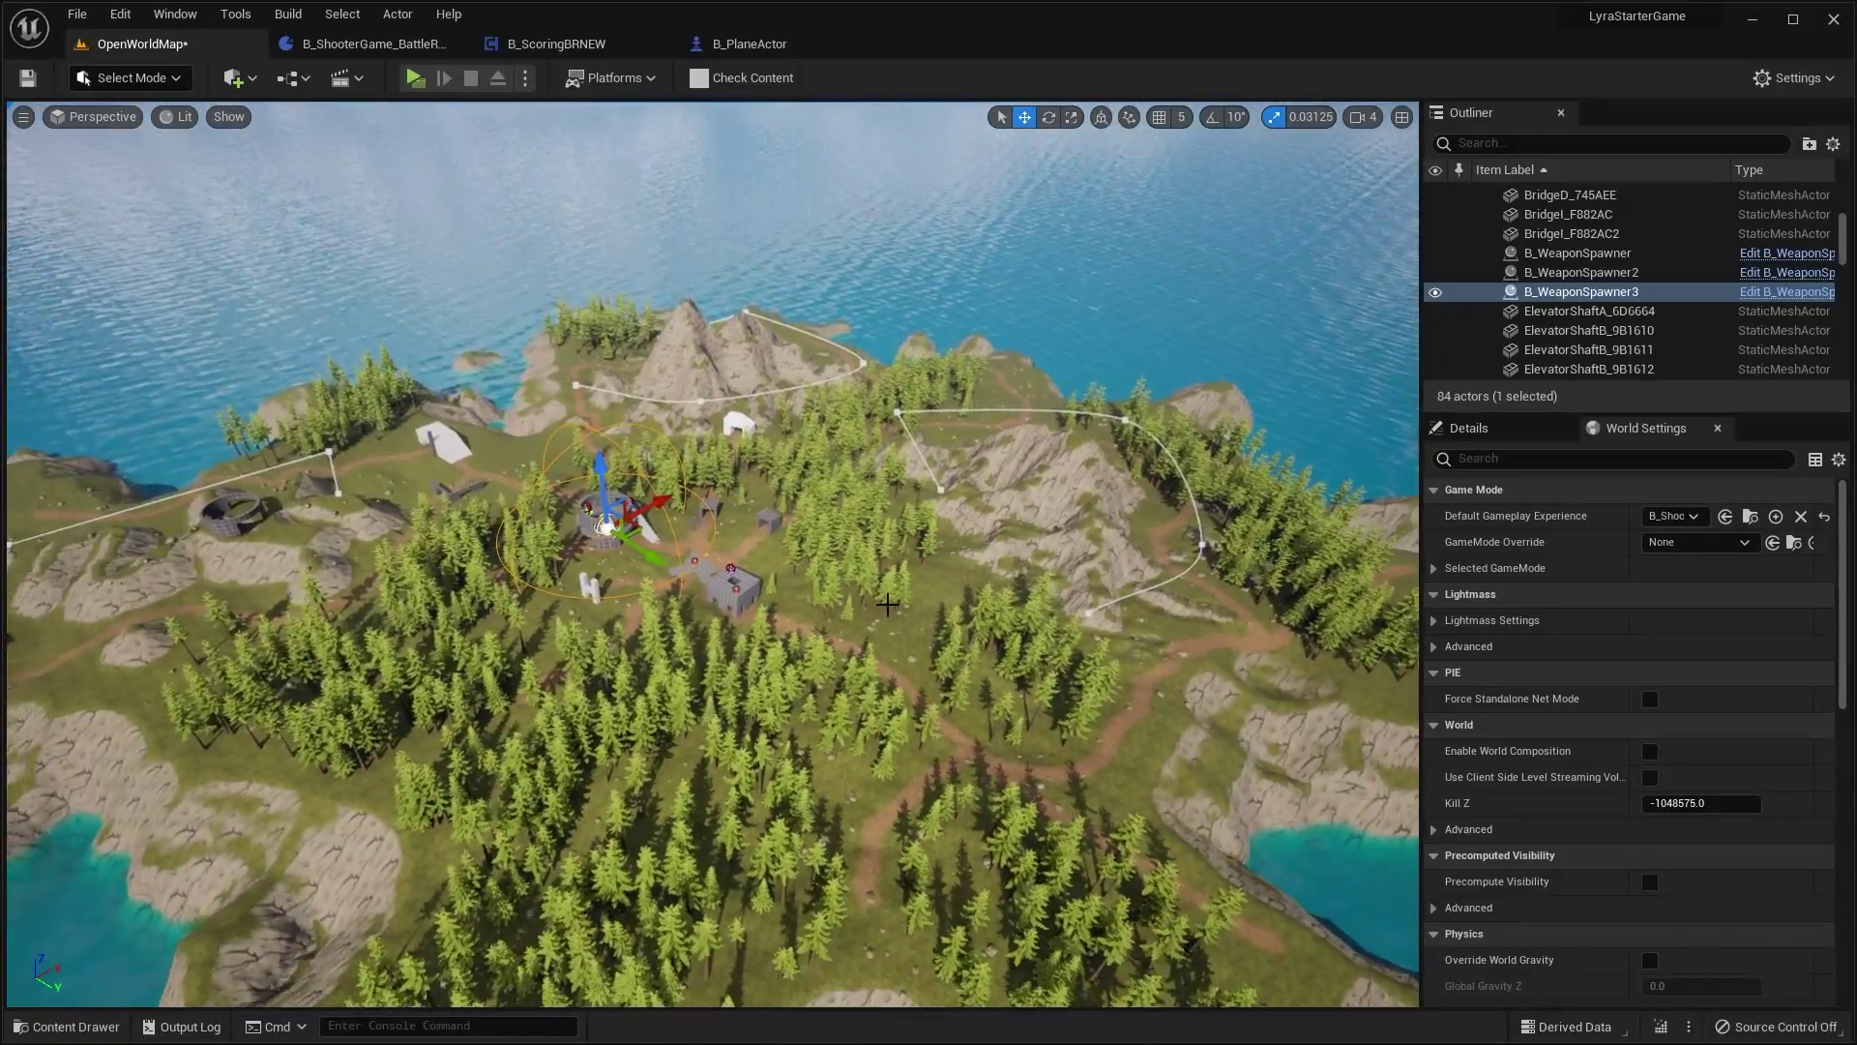
{"action": "right_click_drag", "start_coordinate": [888, 604], "coordinate": [709, 580]}
{"action": "key", "text": "w"}
{"action": "key", "text": "f"}
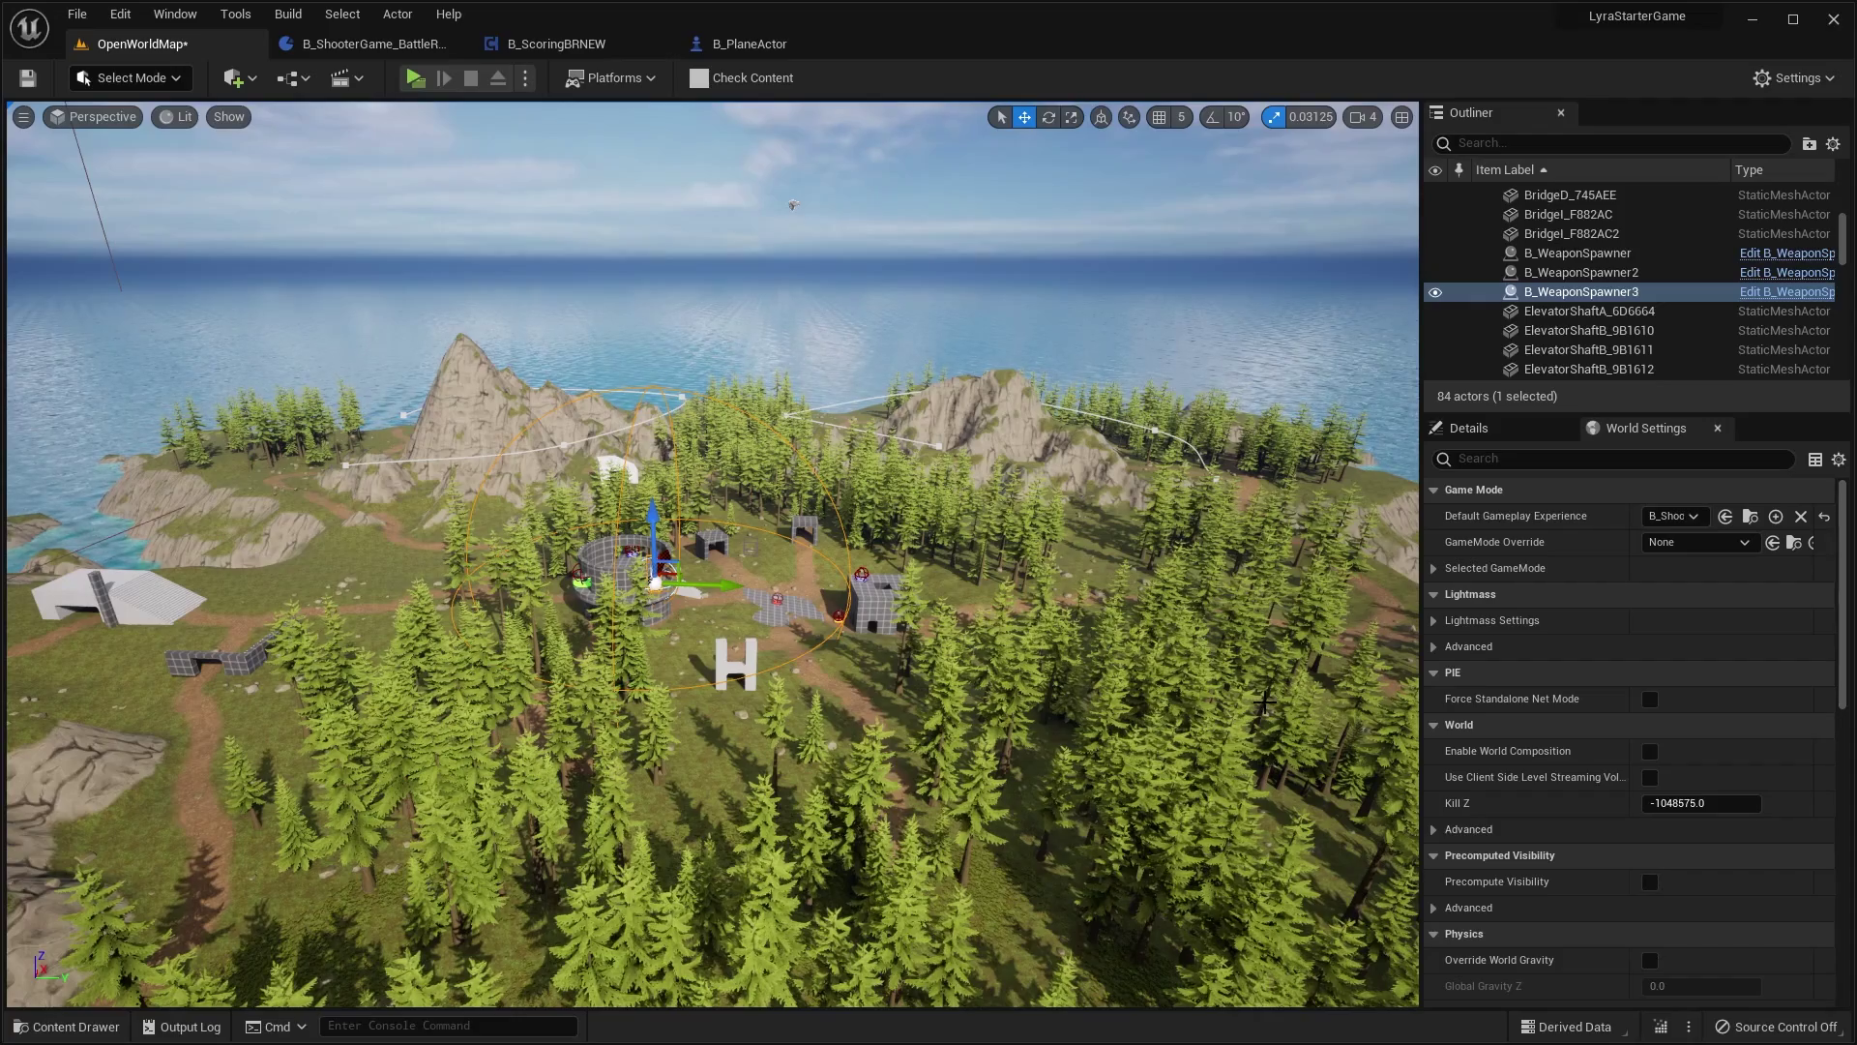
{"action": "key", "text": "w"}
{"action": "right_click_drag", "start_coordinate": [1264, 703], "coordinate": [1170, 625]}
{"action": "key", "text": "d"}
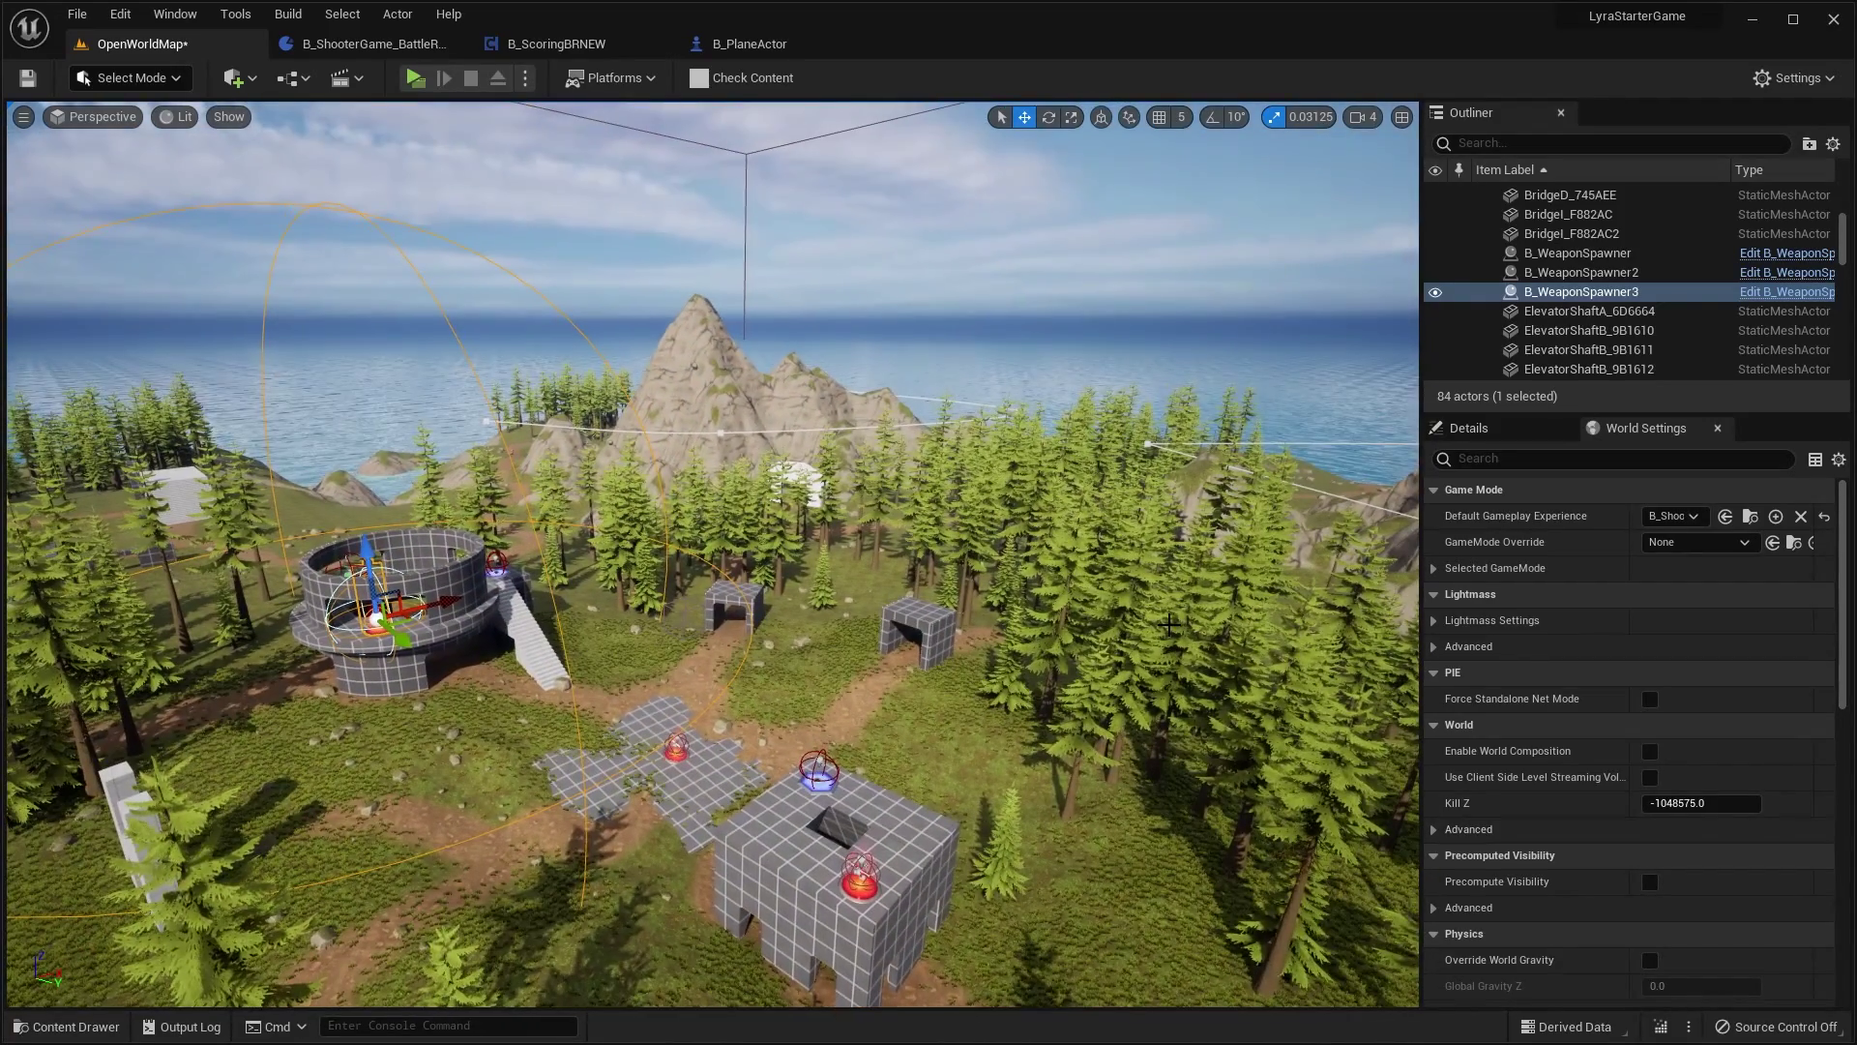